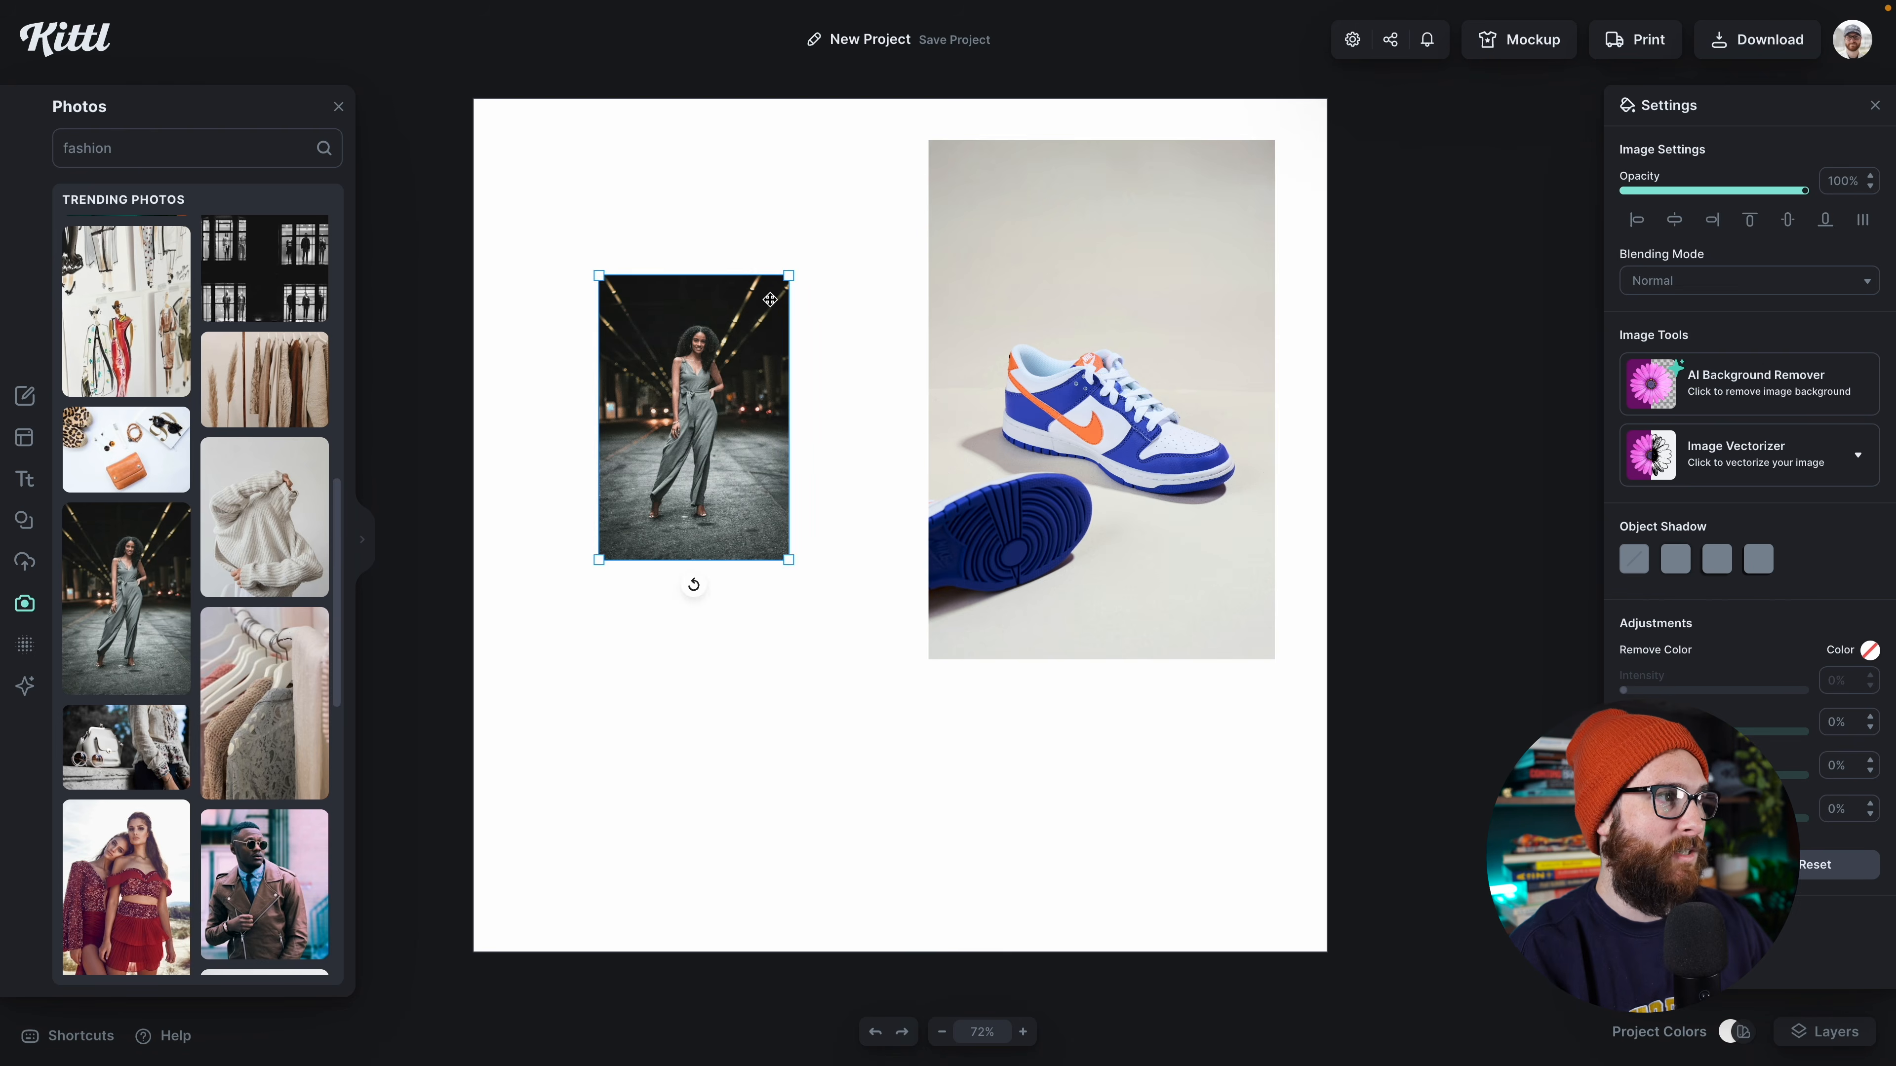
Step: Enlarge the photo of the woman in the jumpsuit and place it in the upper-left part of the canvas
drag(787, 278, 883, 219)
drag(745, 416, 746, 378)
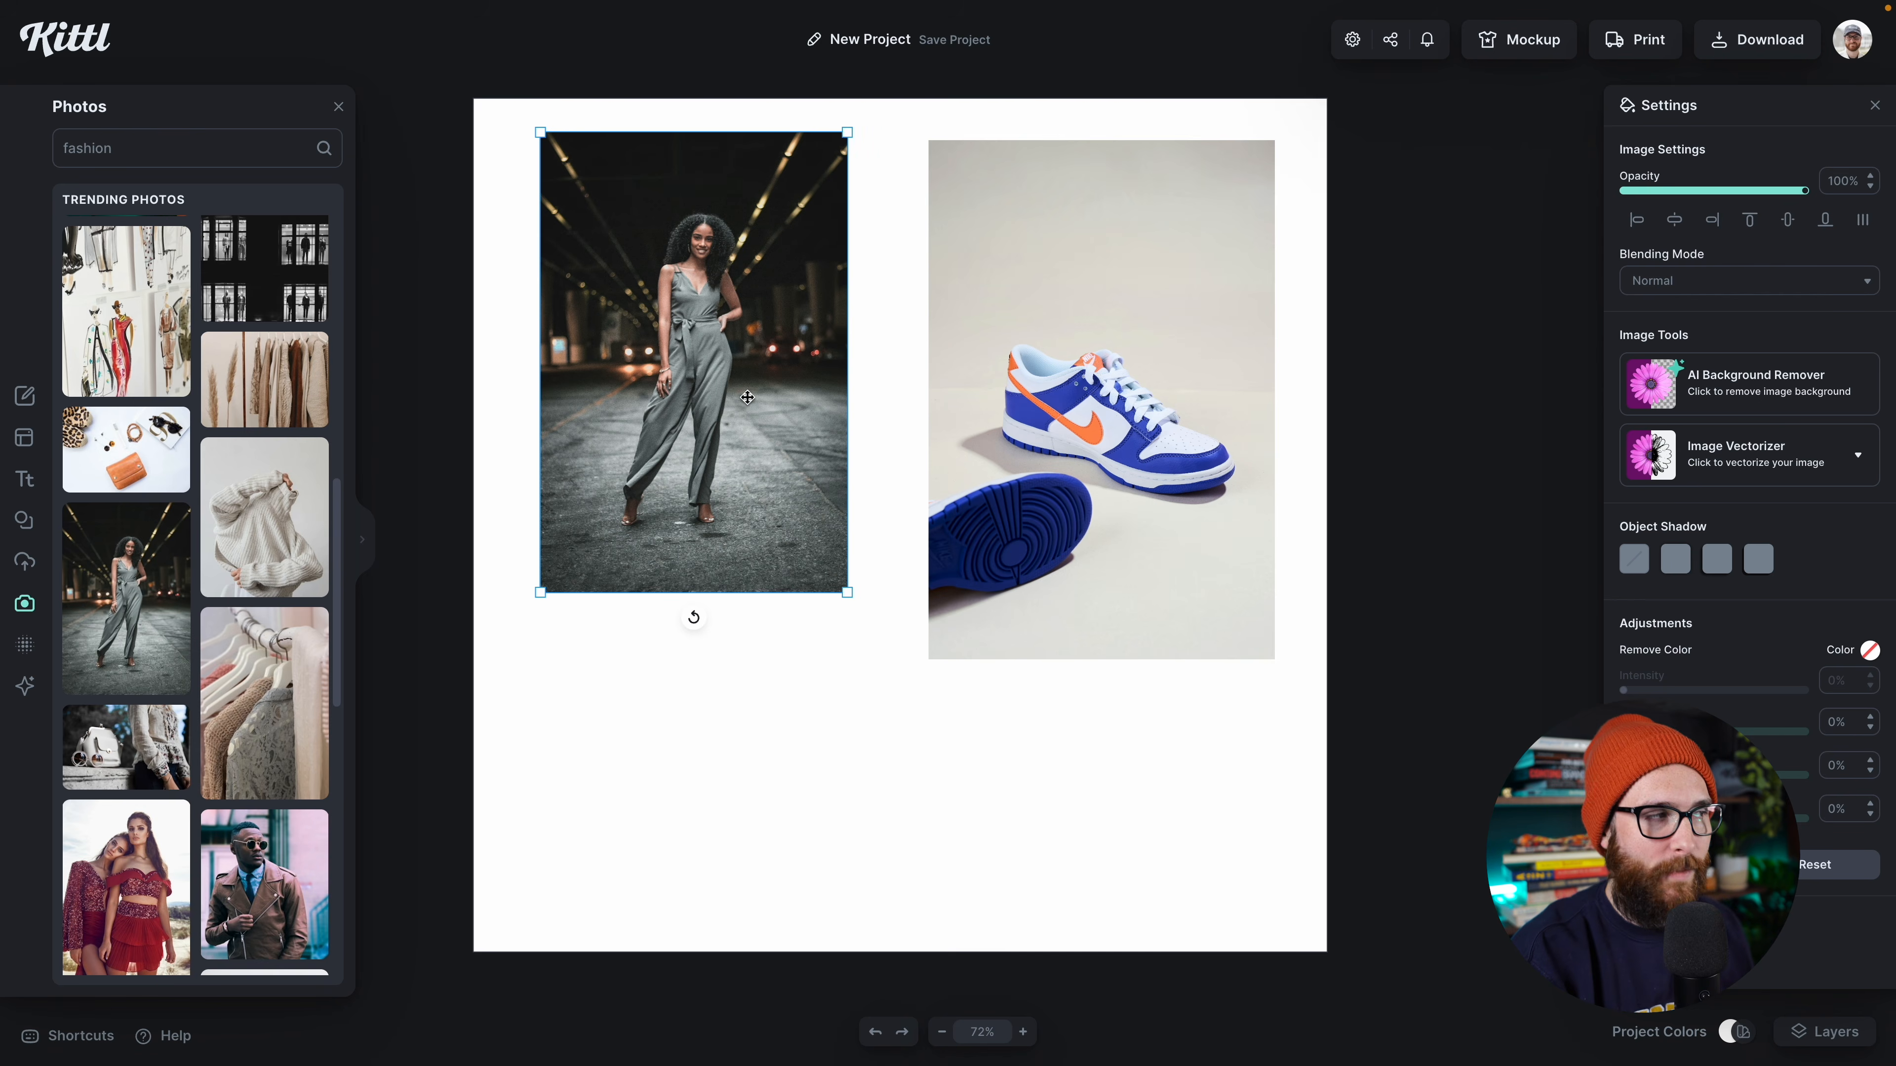
Step: Add the photo of the woman in the pink coat, enlarge it and position it overlapping the bottom of the jumpsuit photo
scroll(318, 604, down, 7)
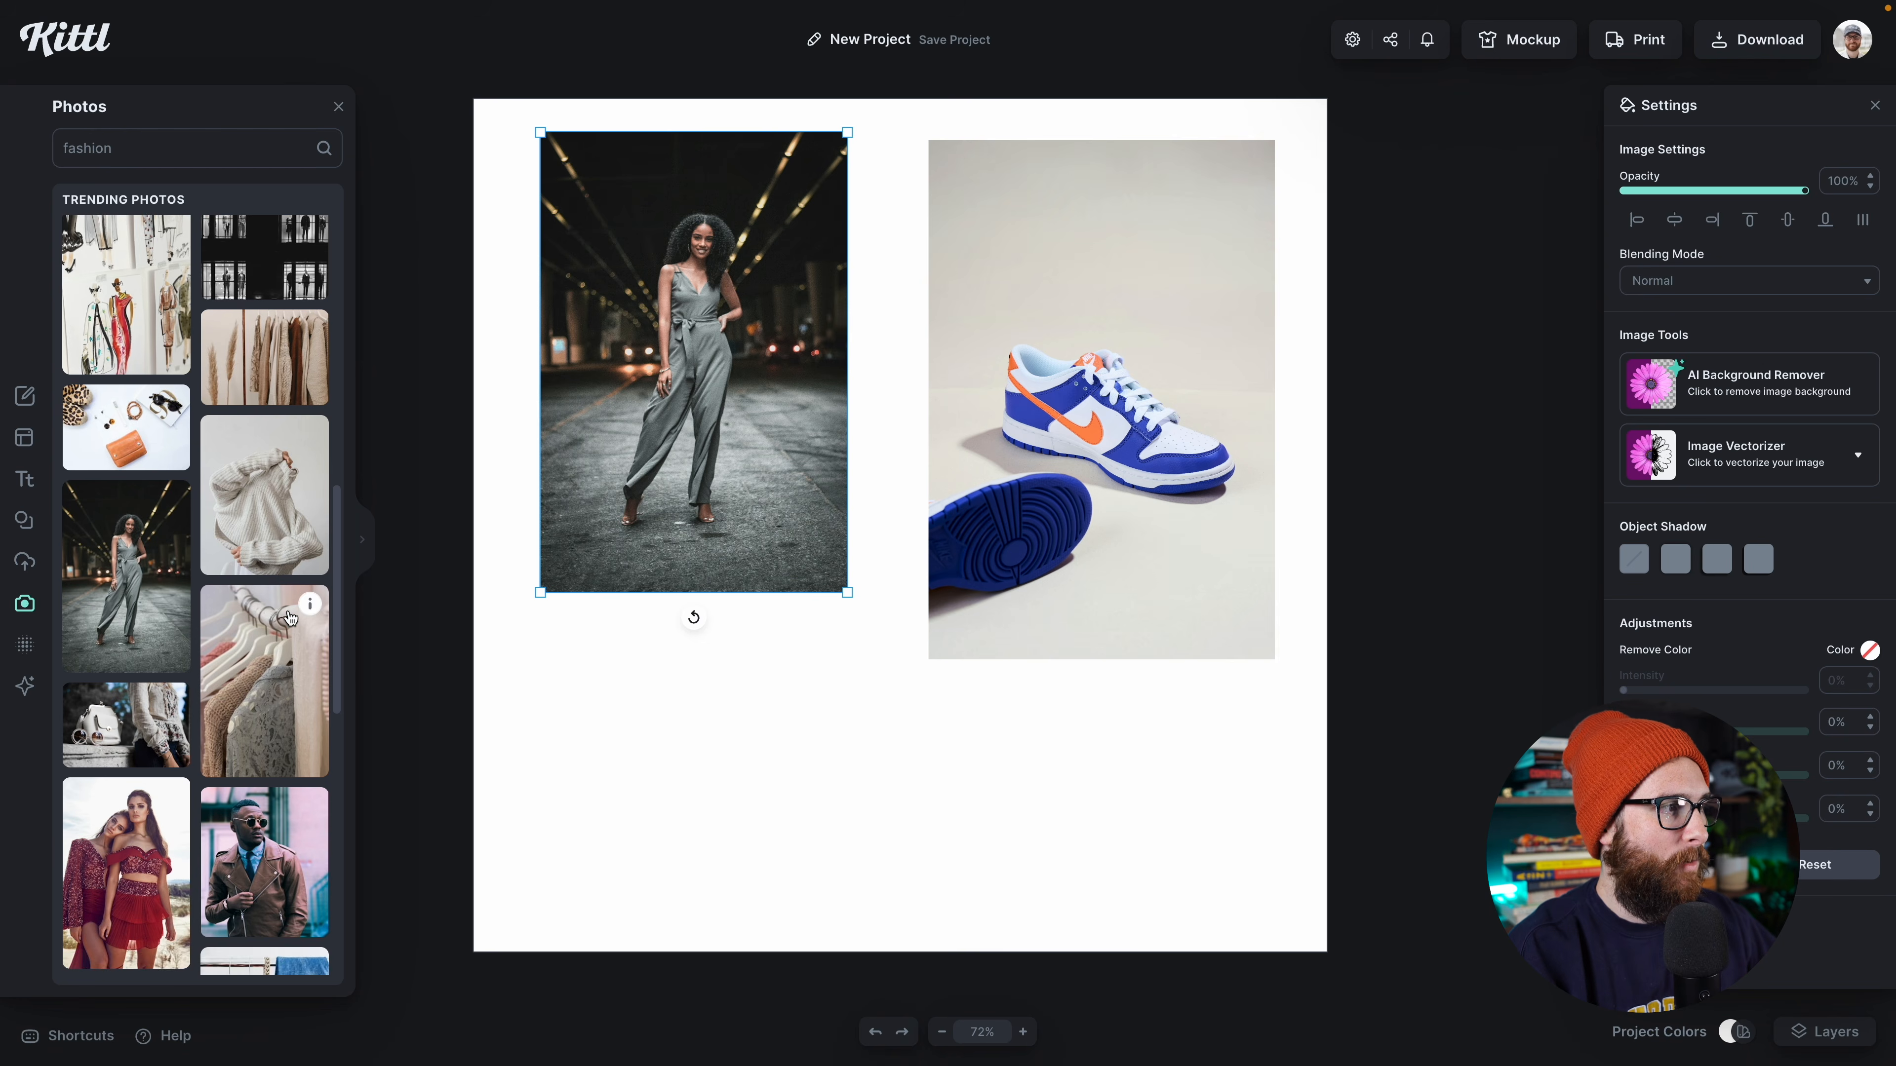
scroll(290, 617, down, 6)
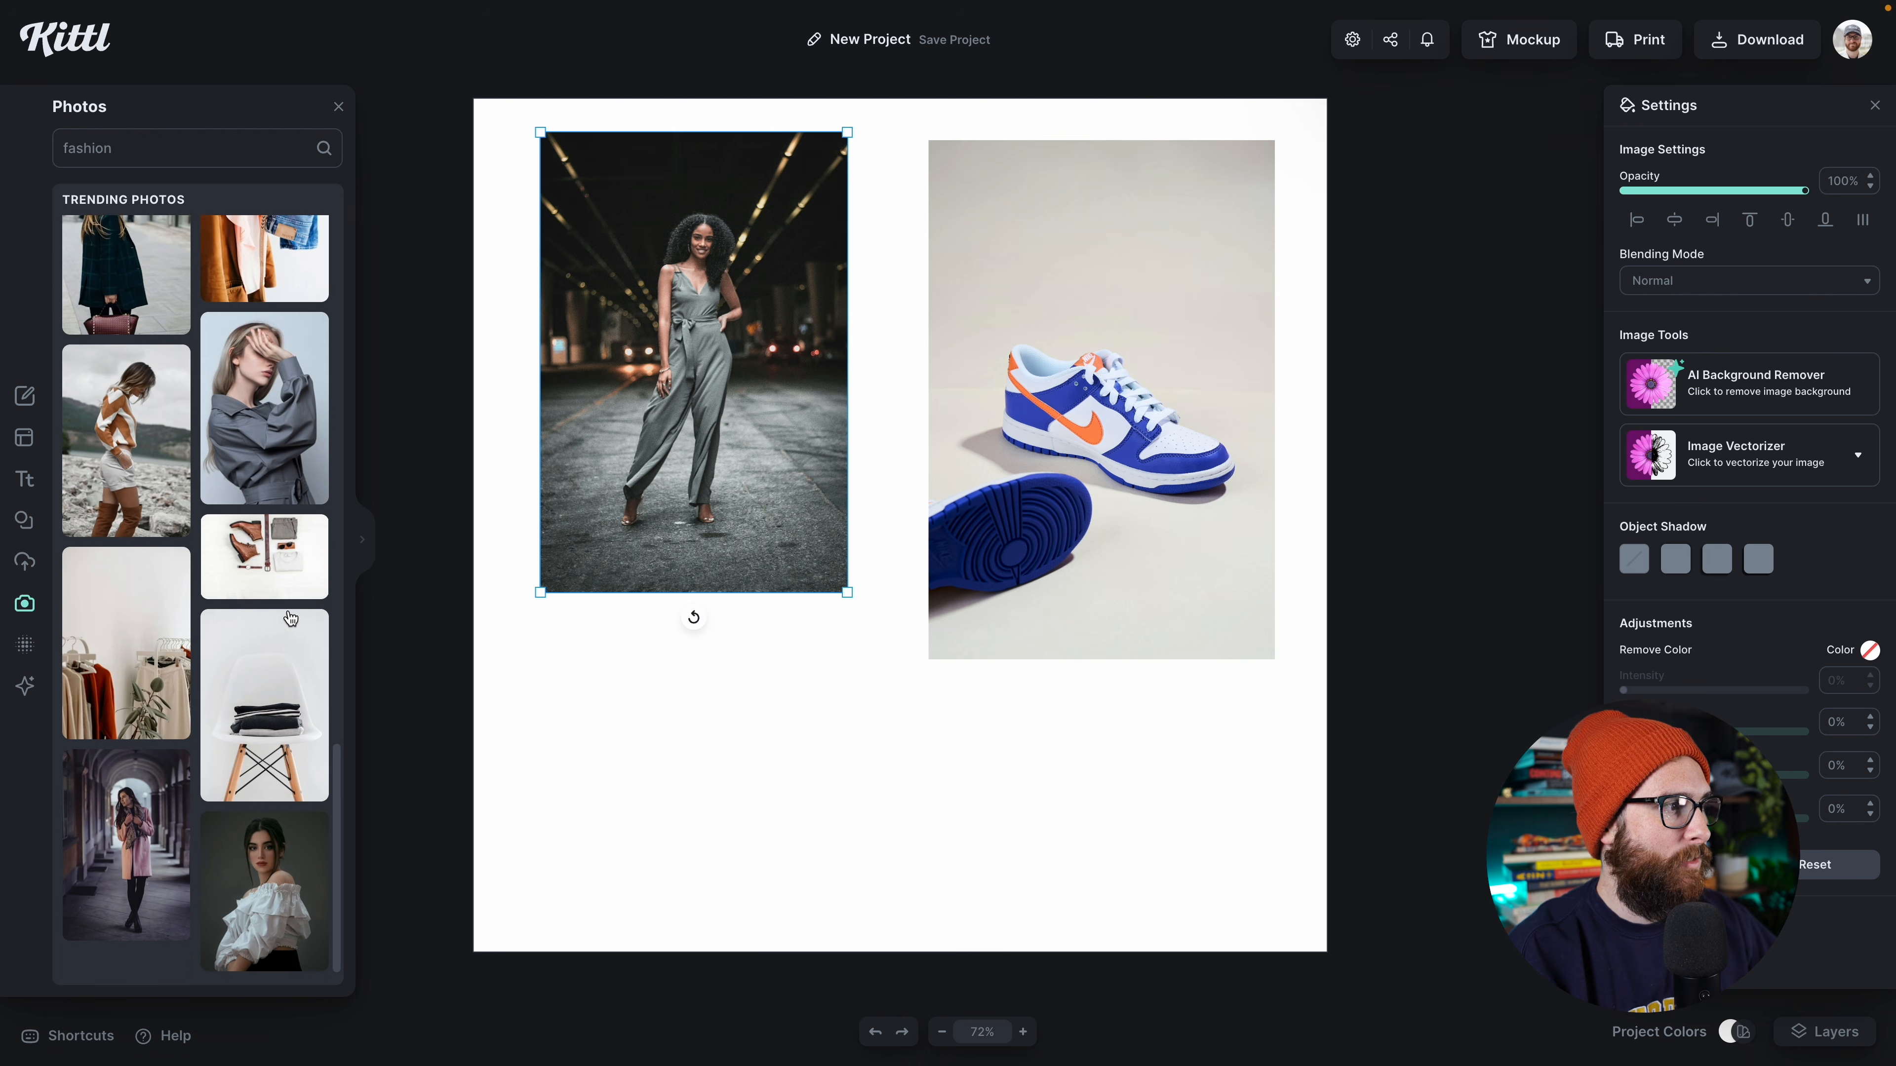
scroll(289, 616, down, 1)
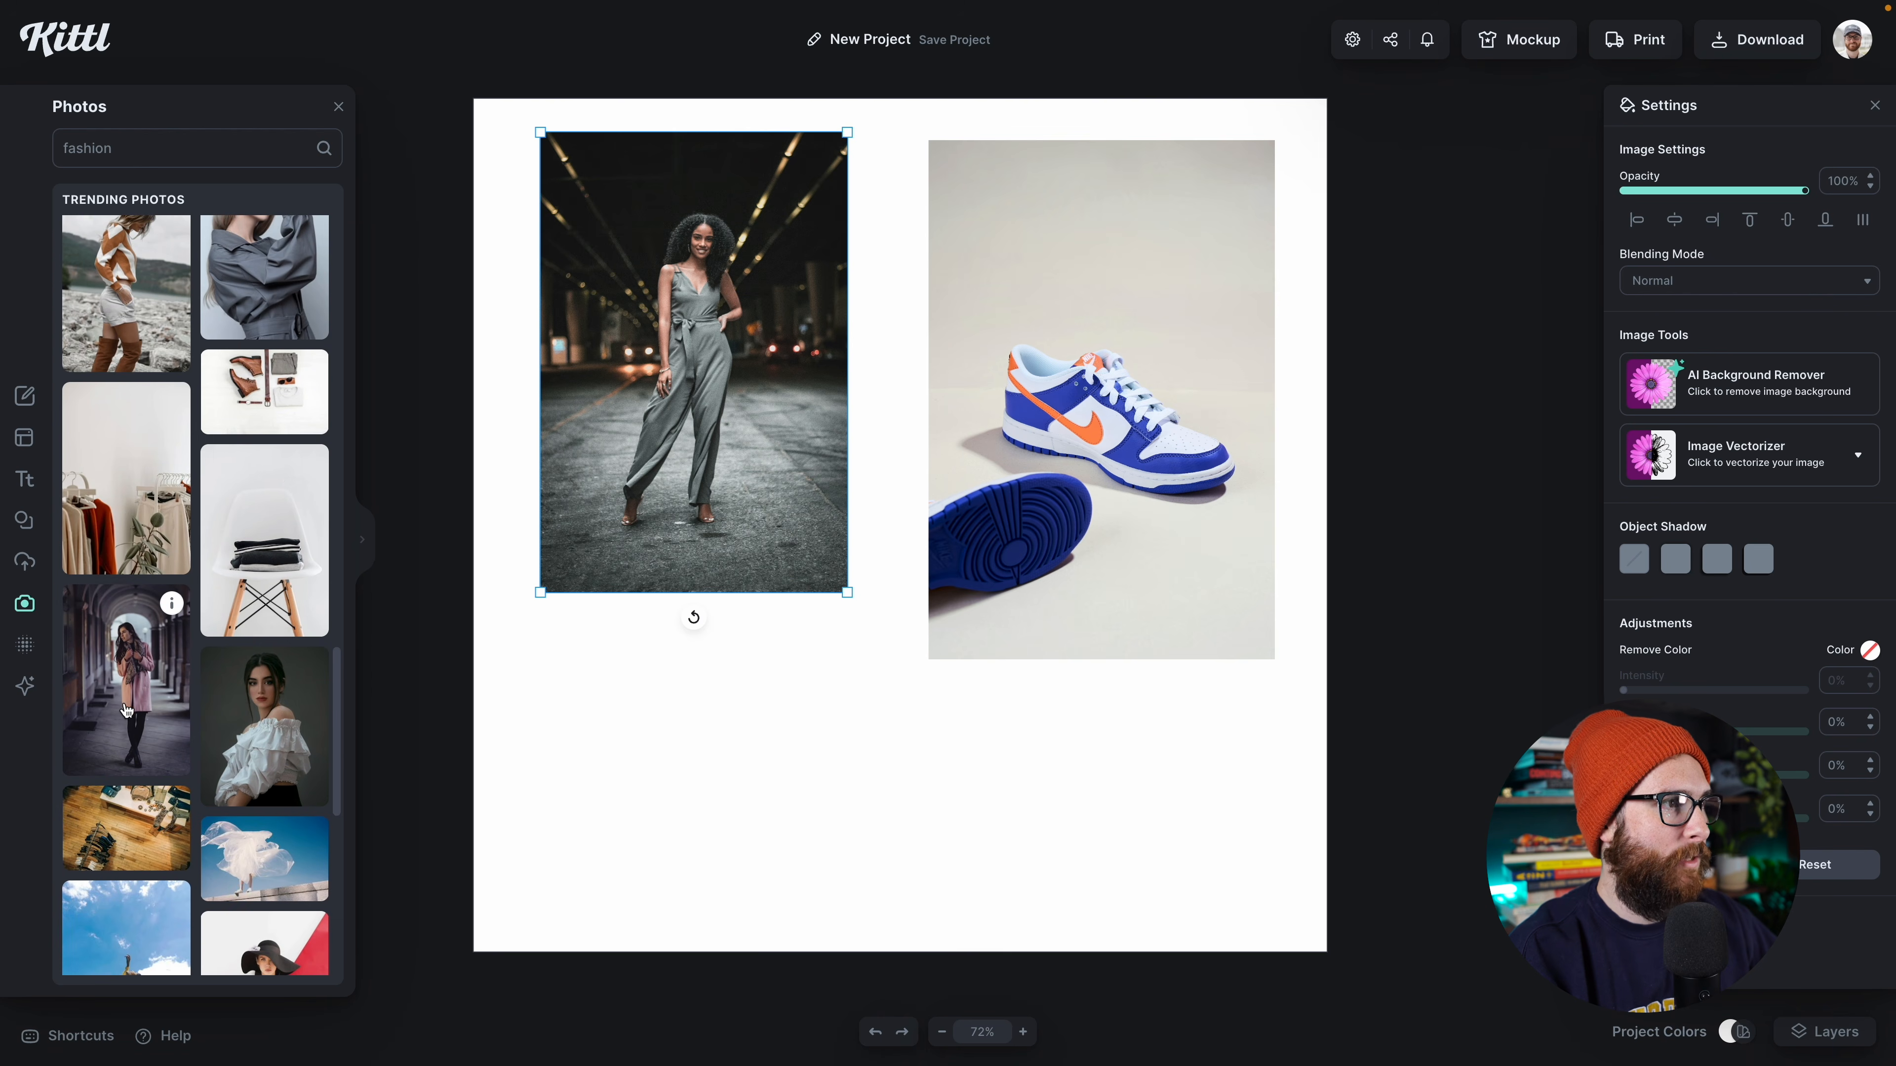
click(123, 710)
drag(888, 474, 725, 684)
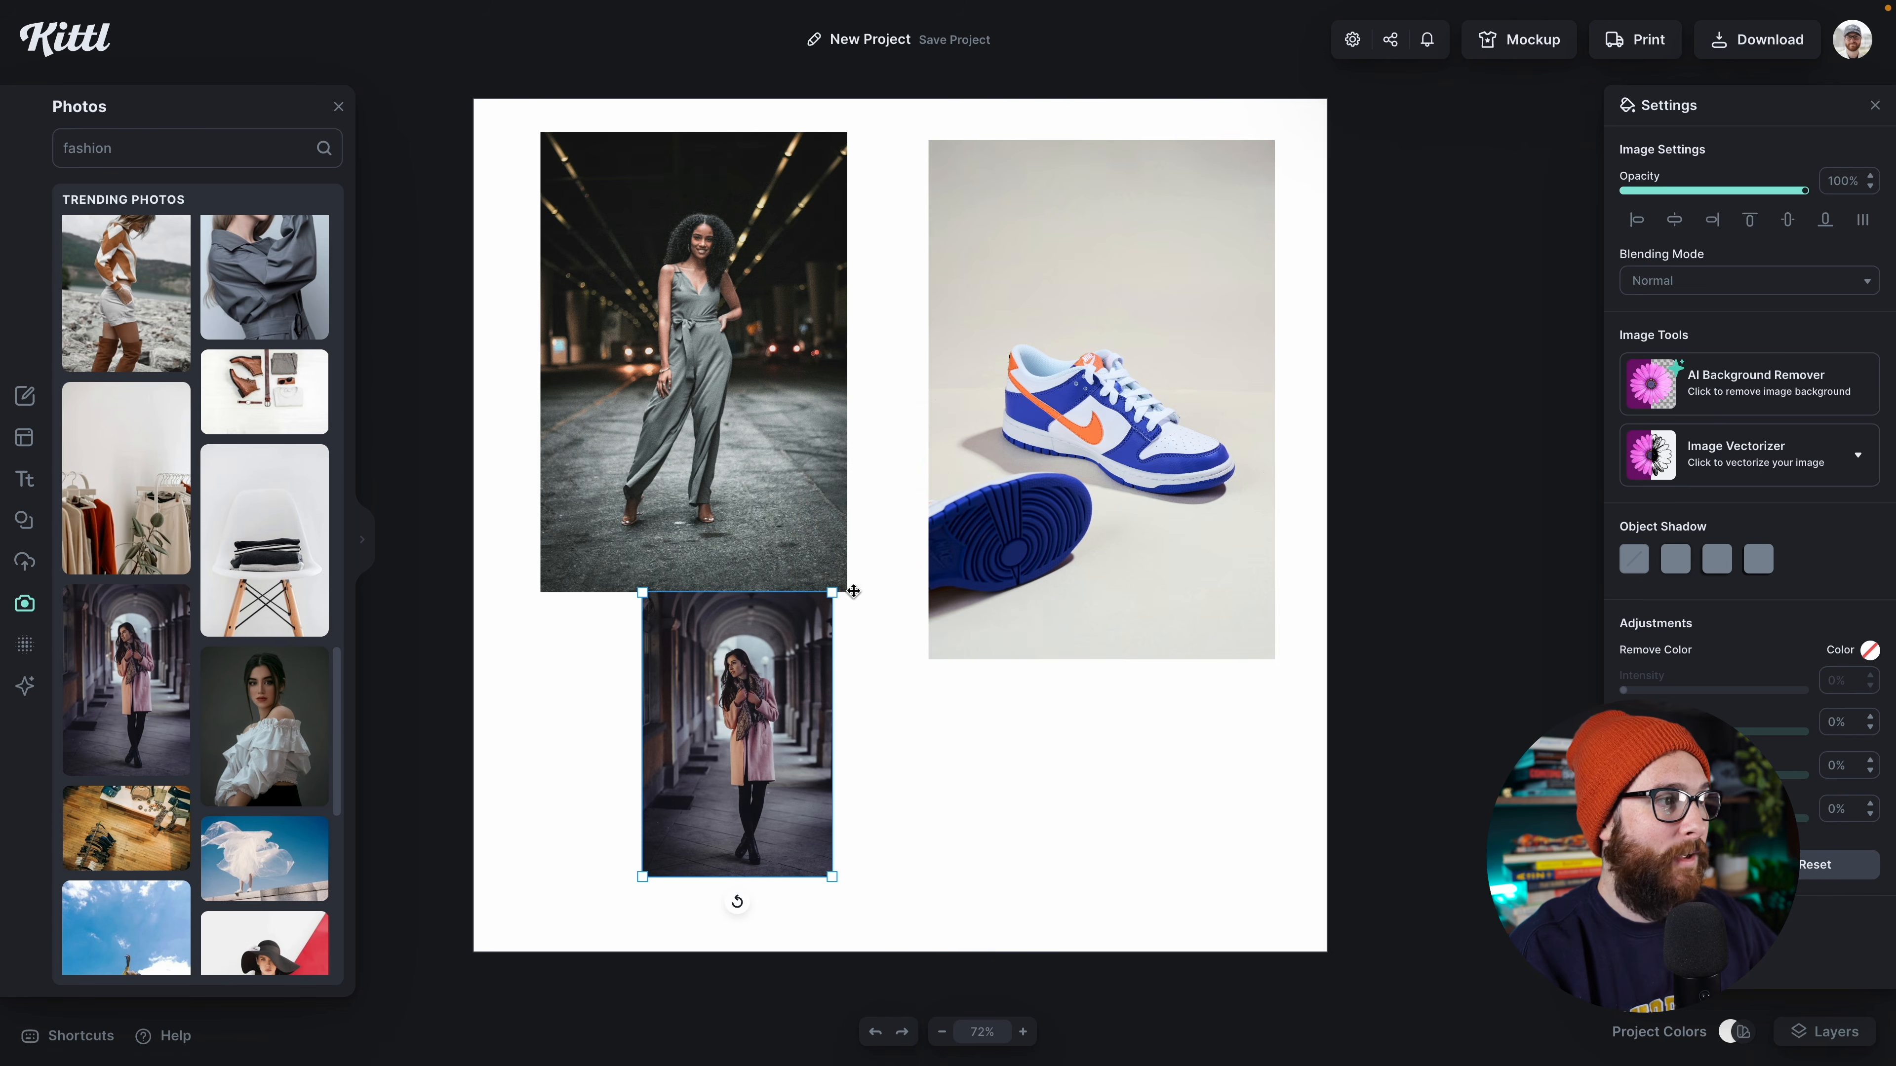
drag(835, 594, 892, 556)
drag(811, 628, 840, 599)
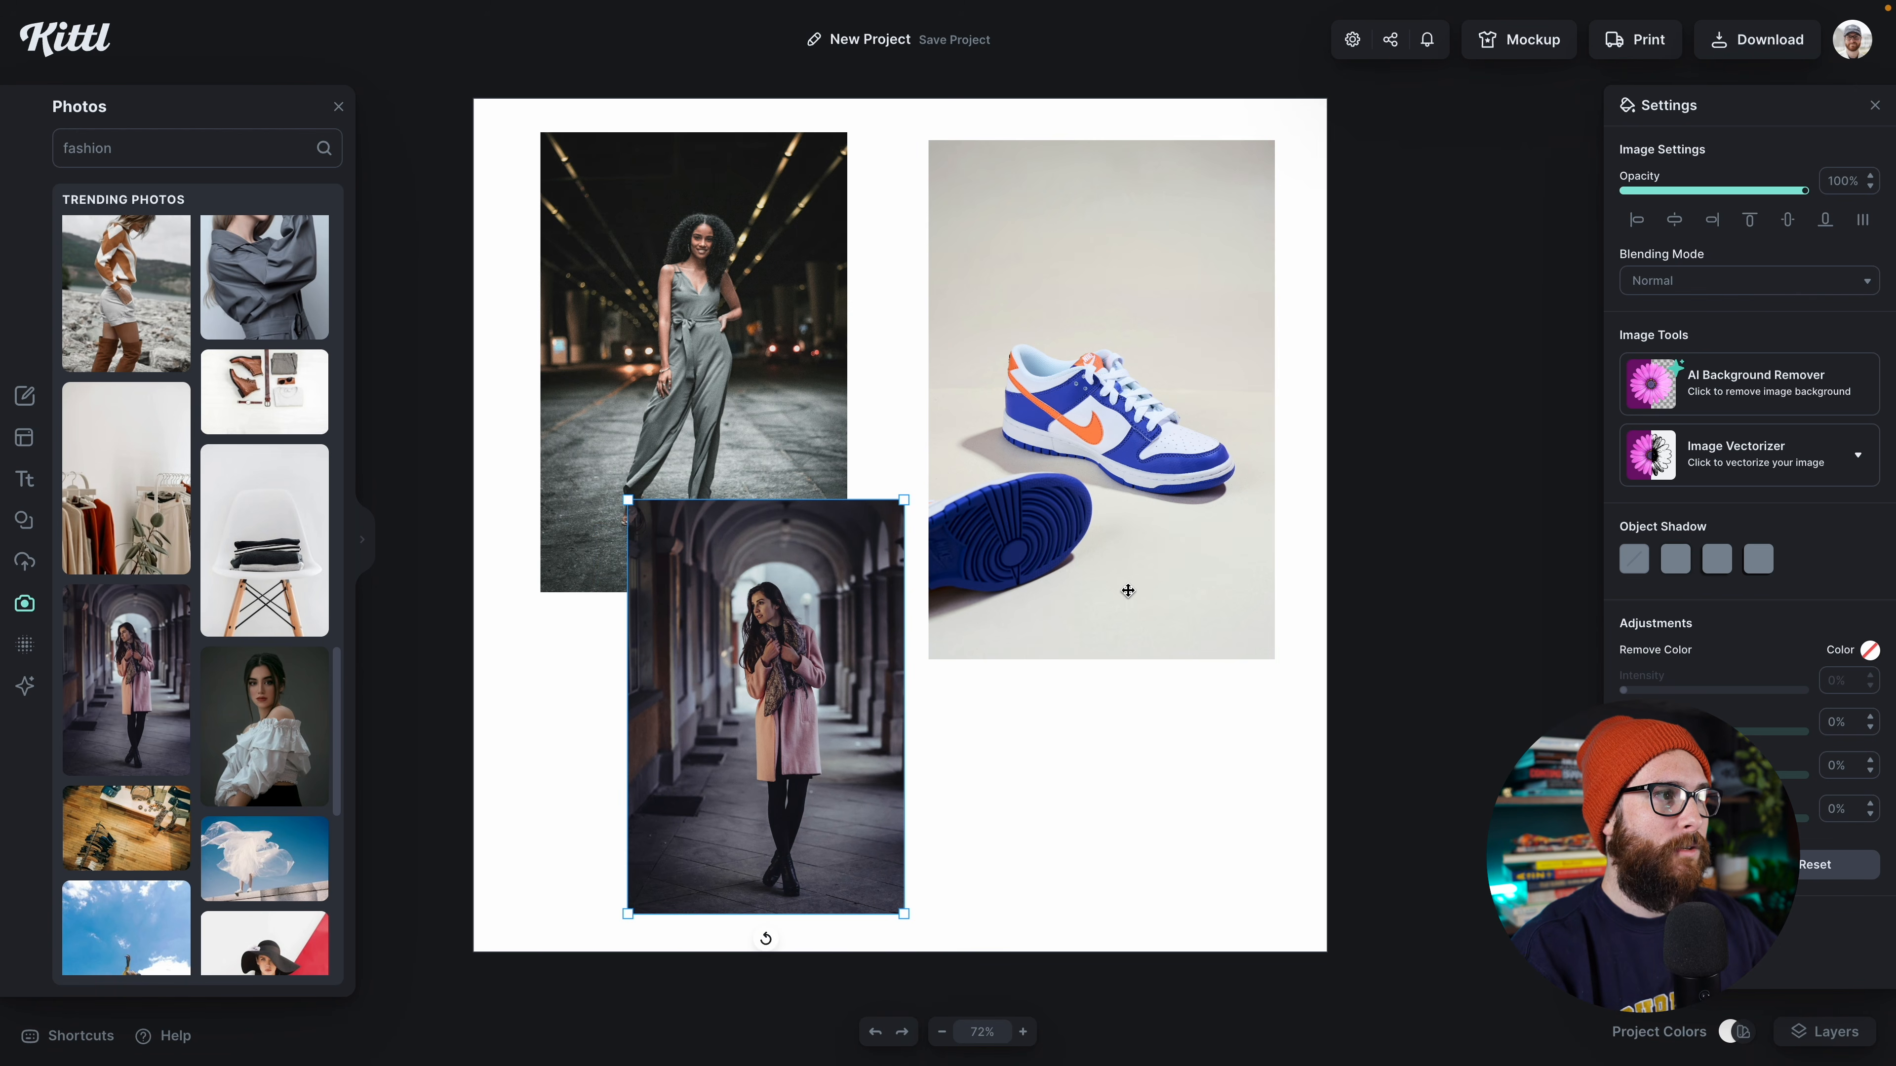
click(1127, 590)
drag(827, 679, 806, 671)
Step: Enlarge the sneaker photo slightly and reposition it on the right side of the canvas
click(1072, 575)
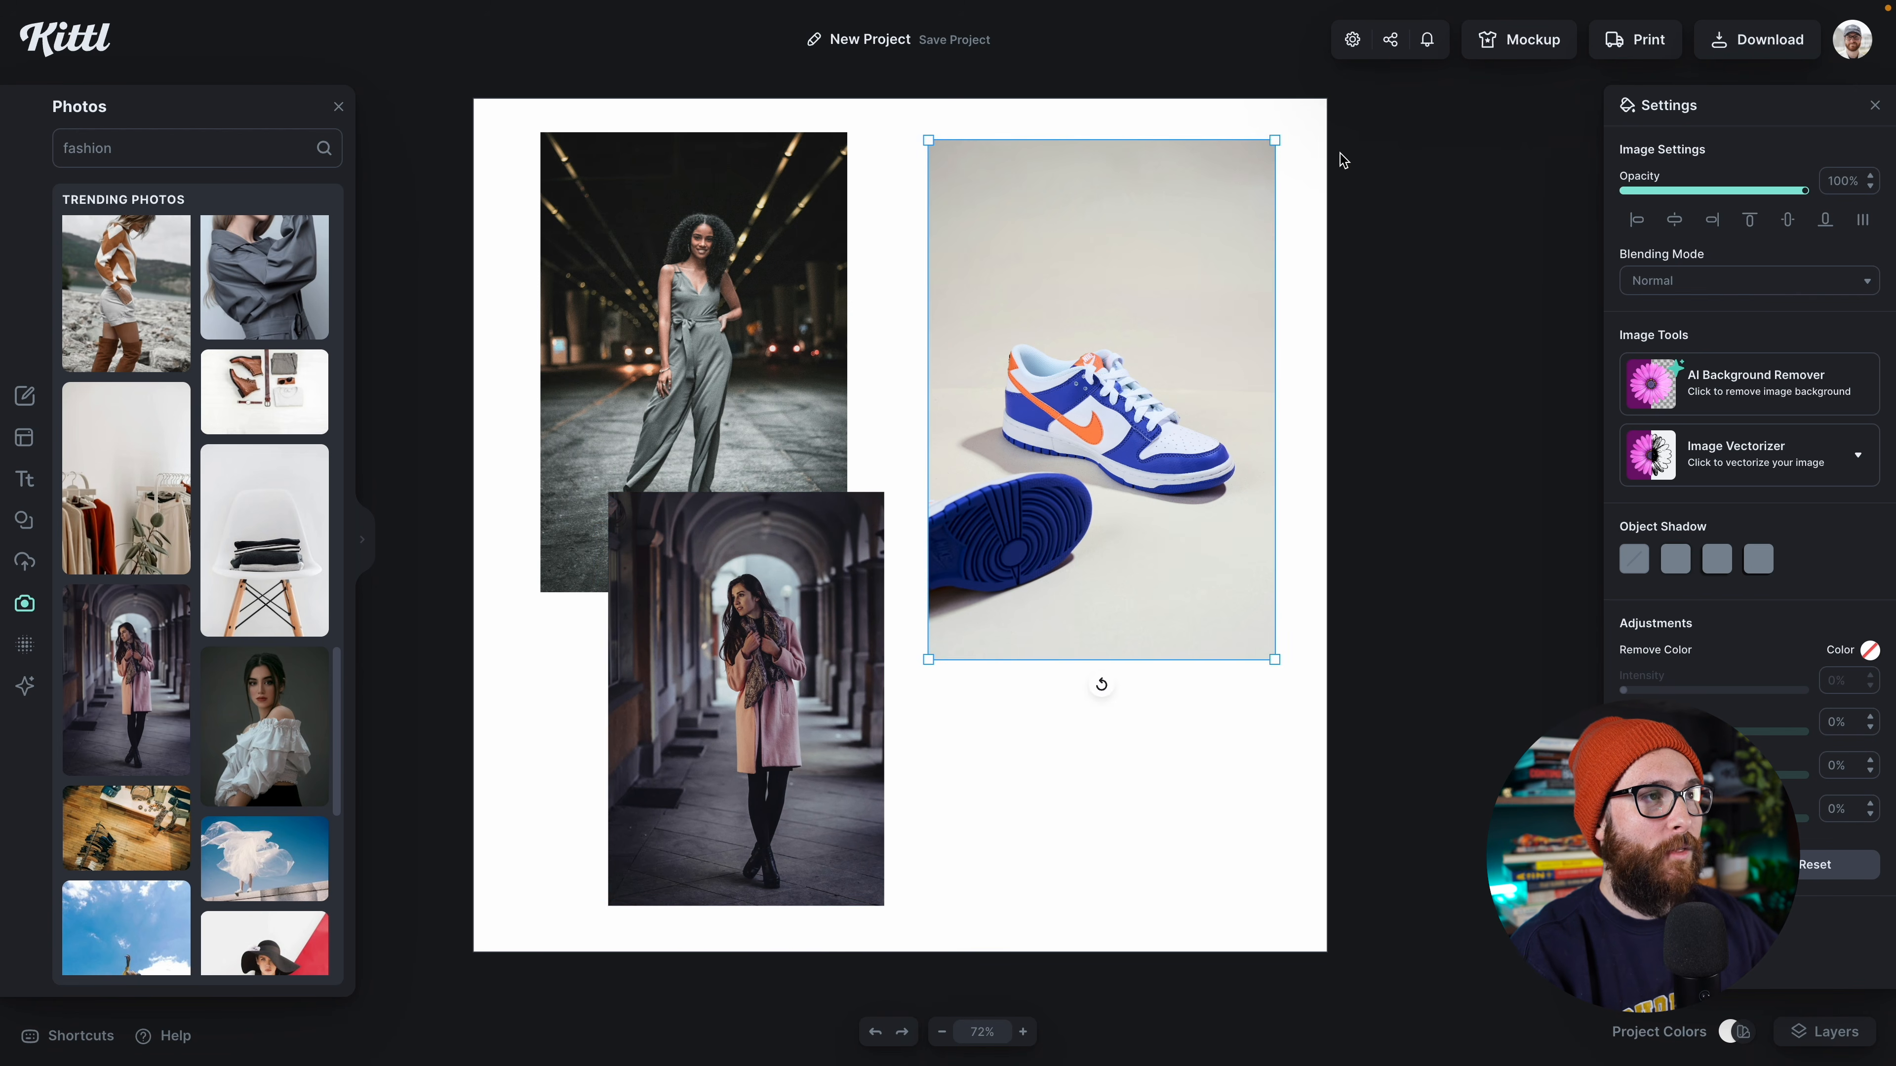
drag(1278, 139, 1290, 129)
drag(1185, 259, 1180, 139)
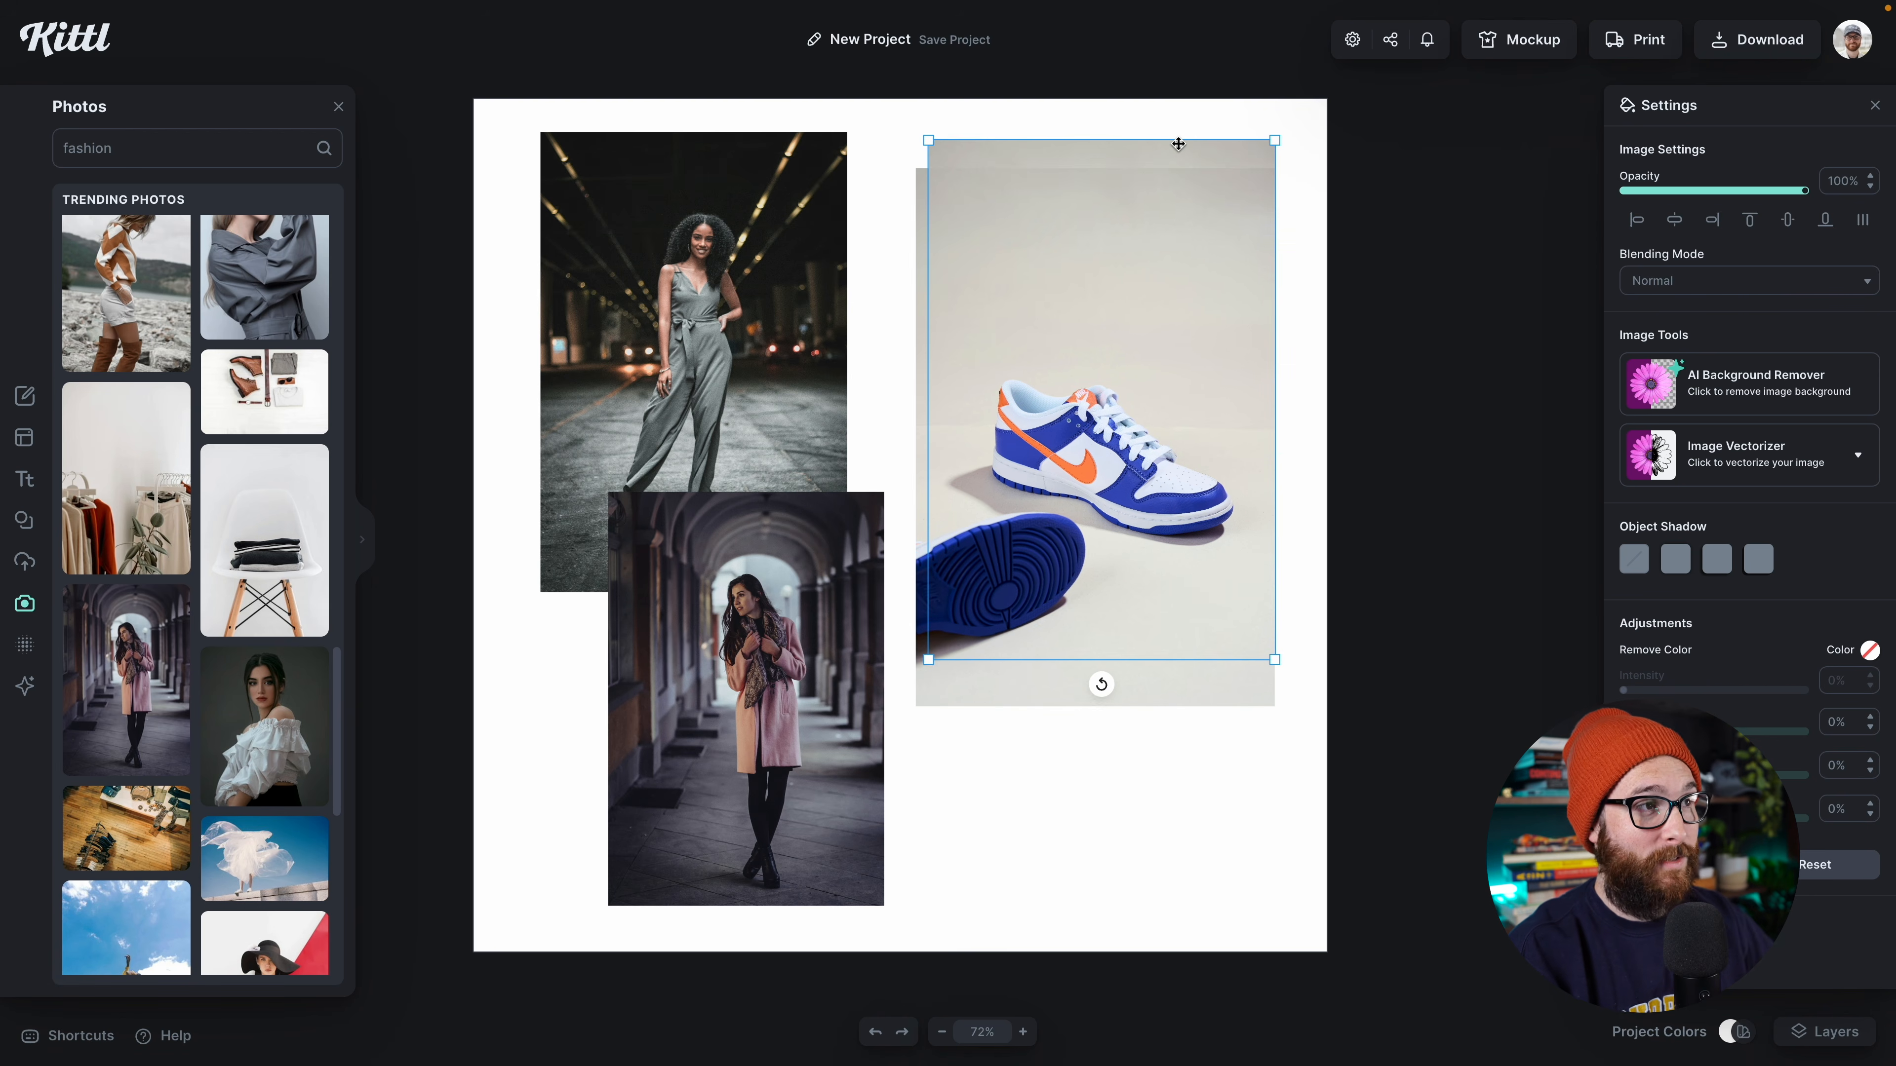
key(Delete)
drag(1134, 313, 1146, 318)
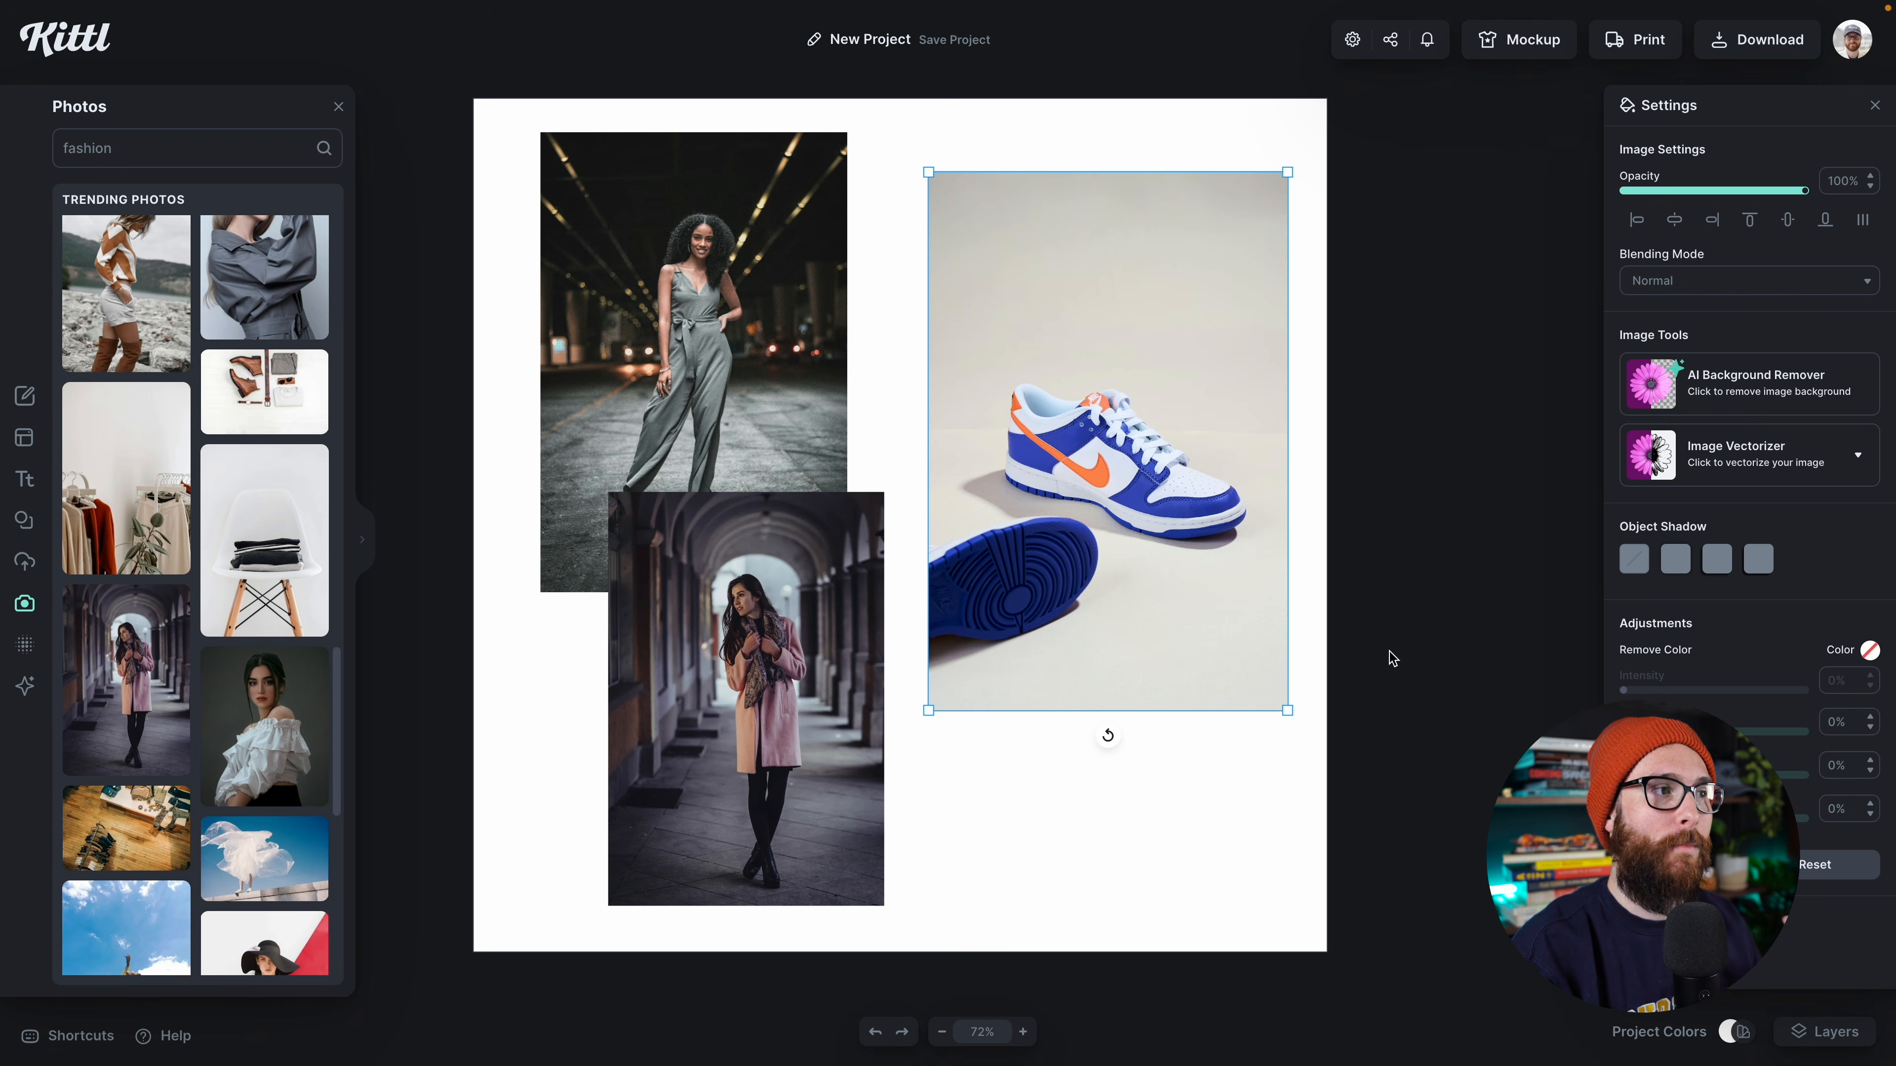
Step: Remove the sneaker photo's background with the AI Background Remover
click(1730, 390)
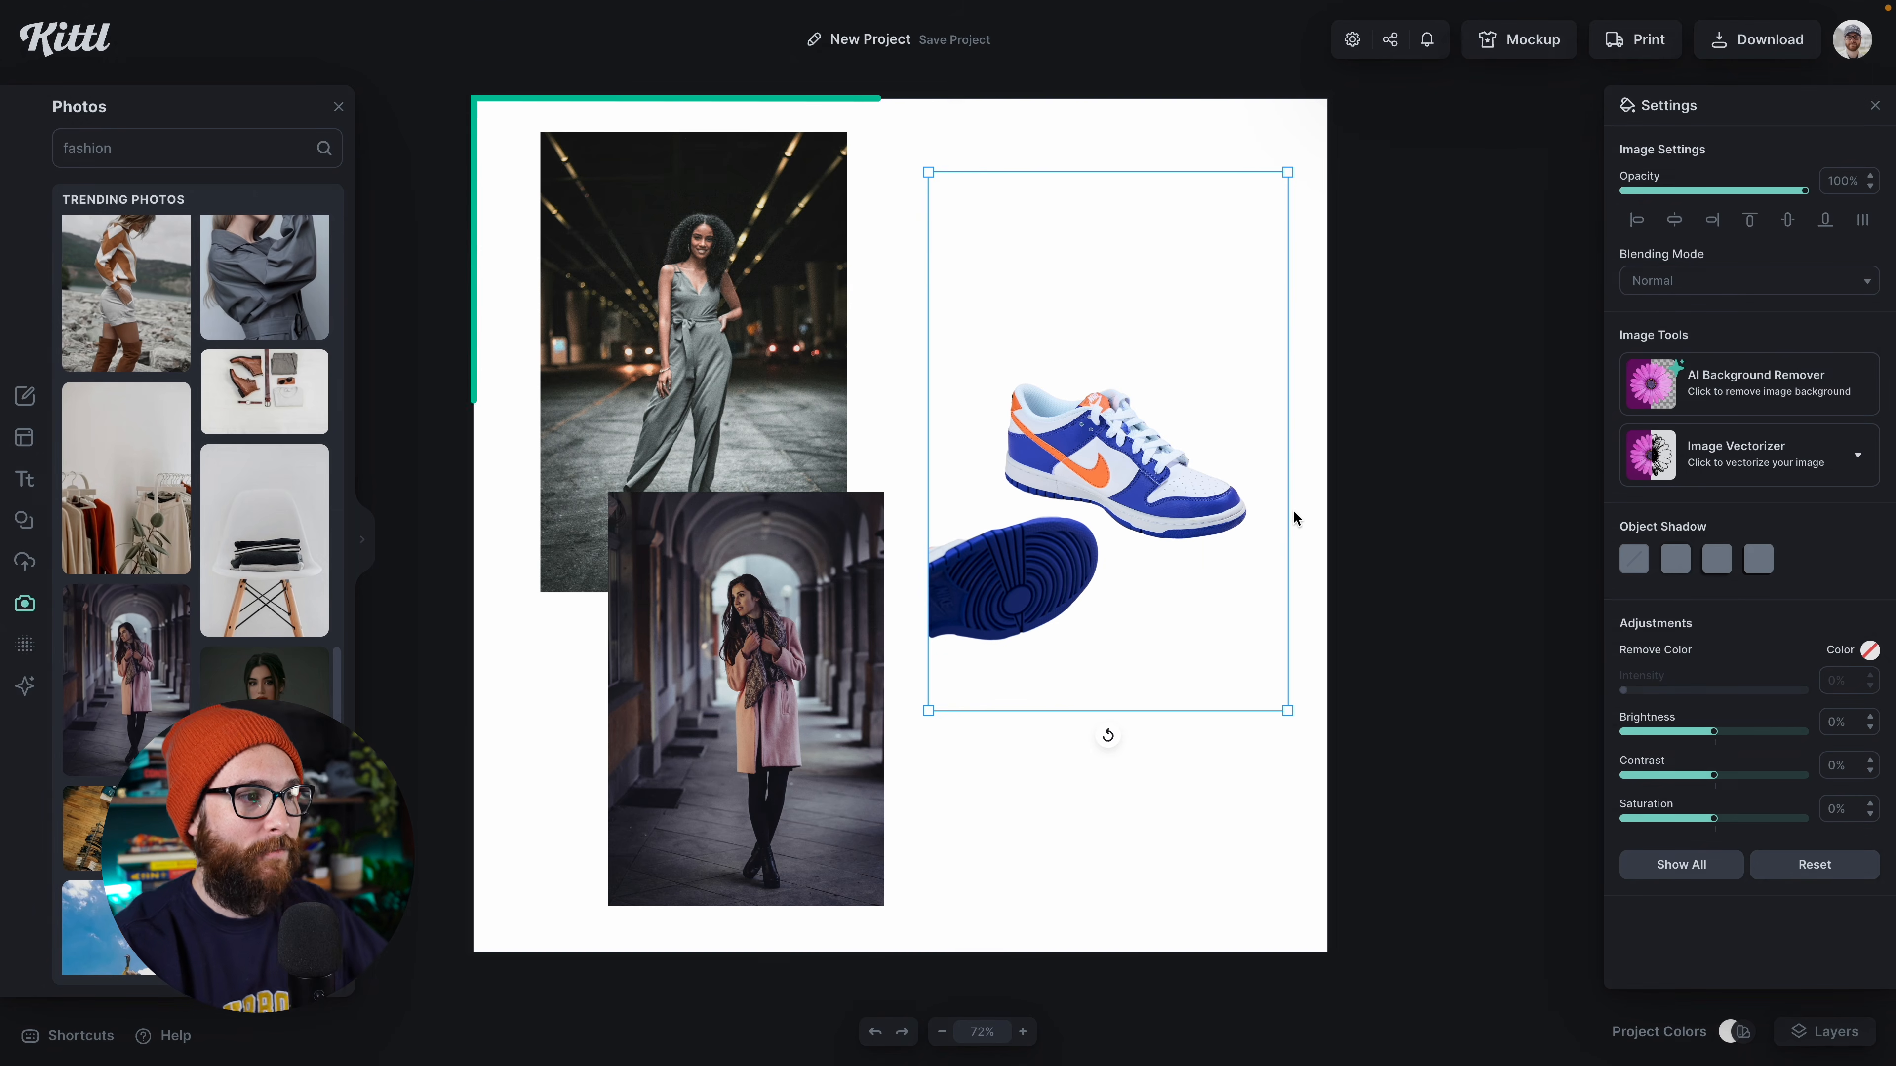
click(1201, 801)
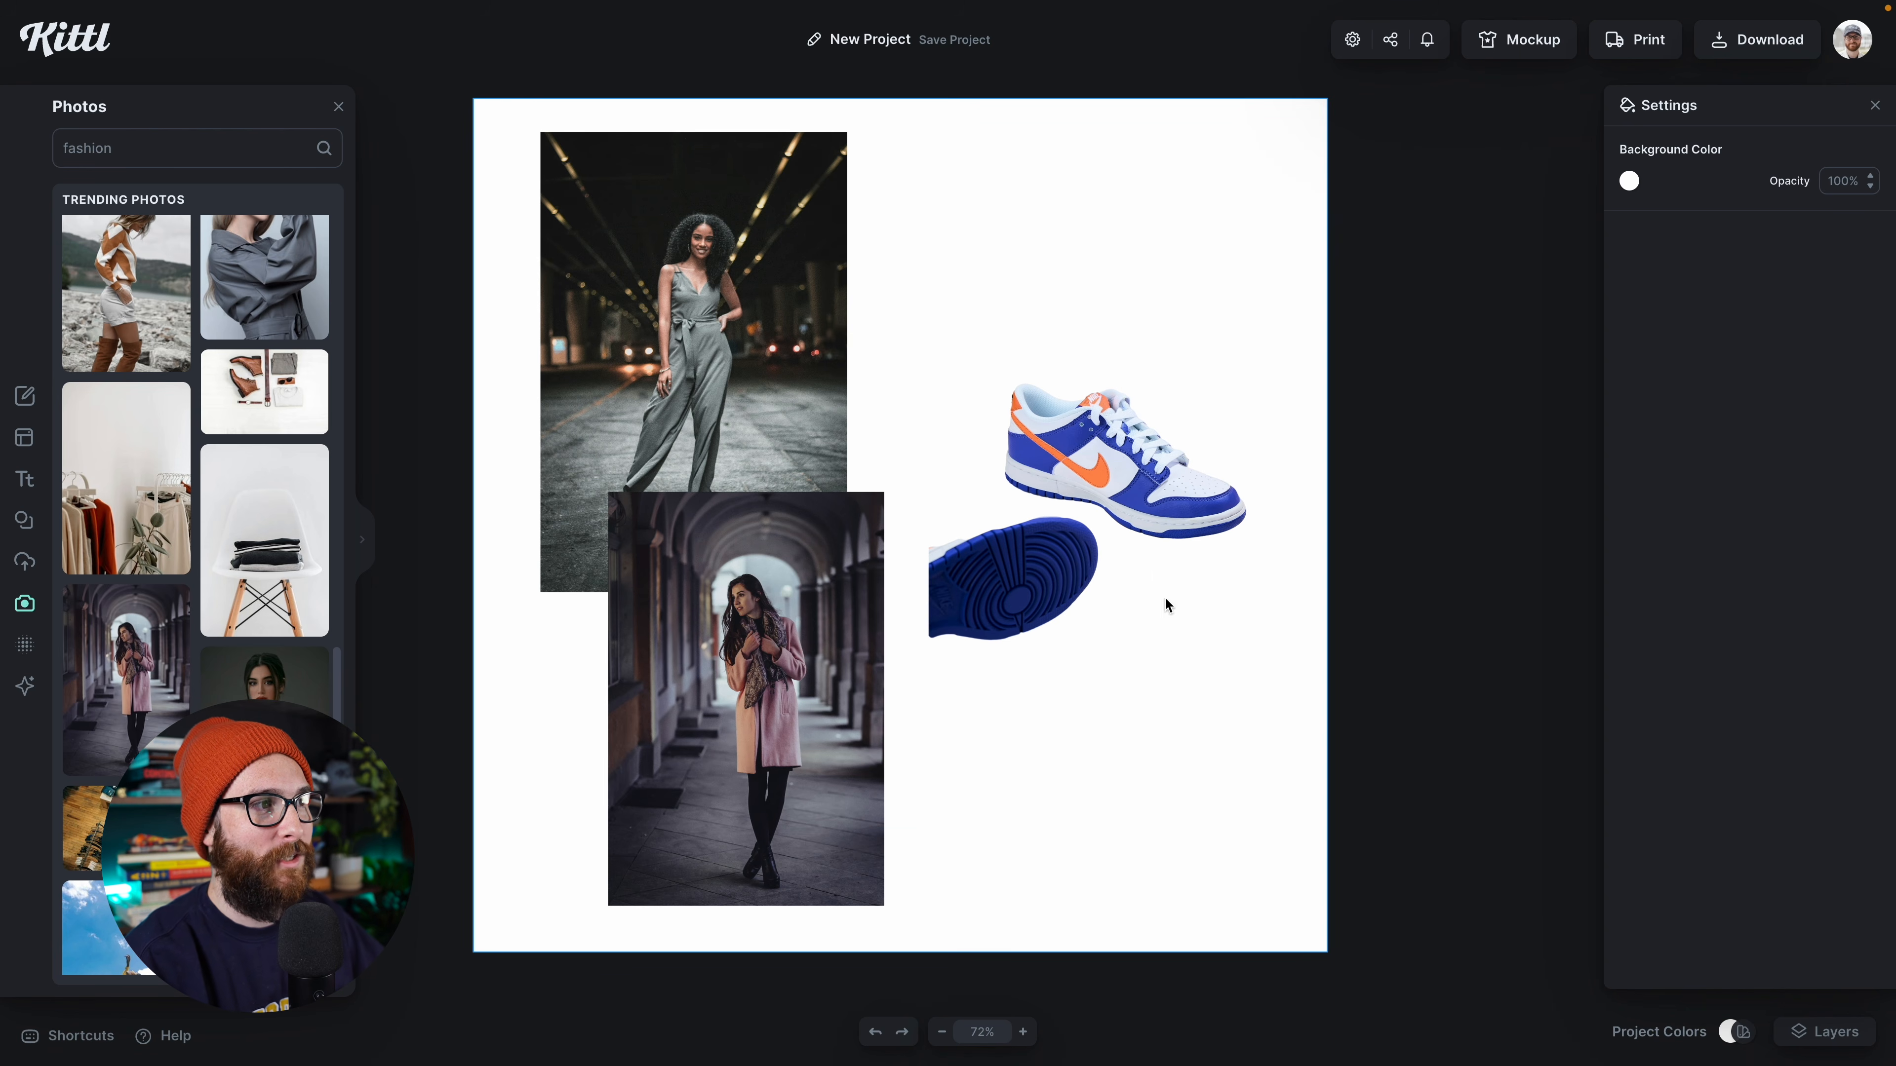
click(1146, 508)
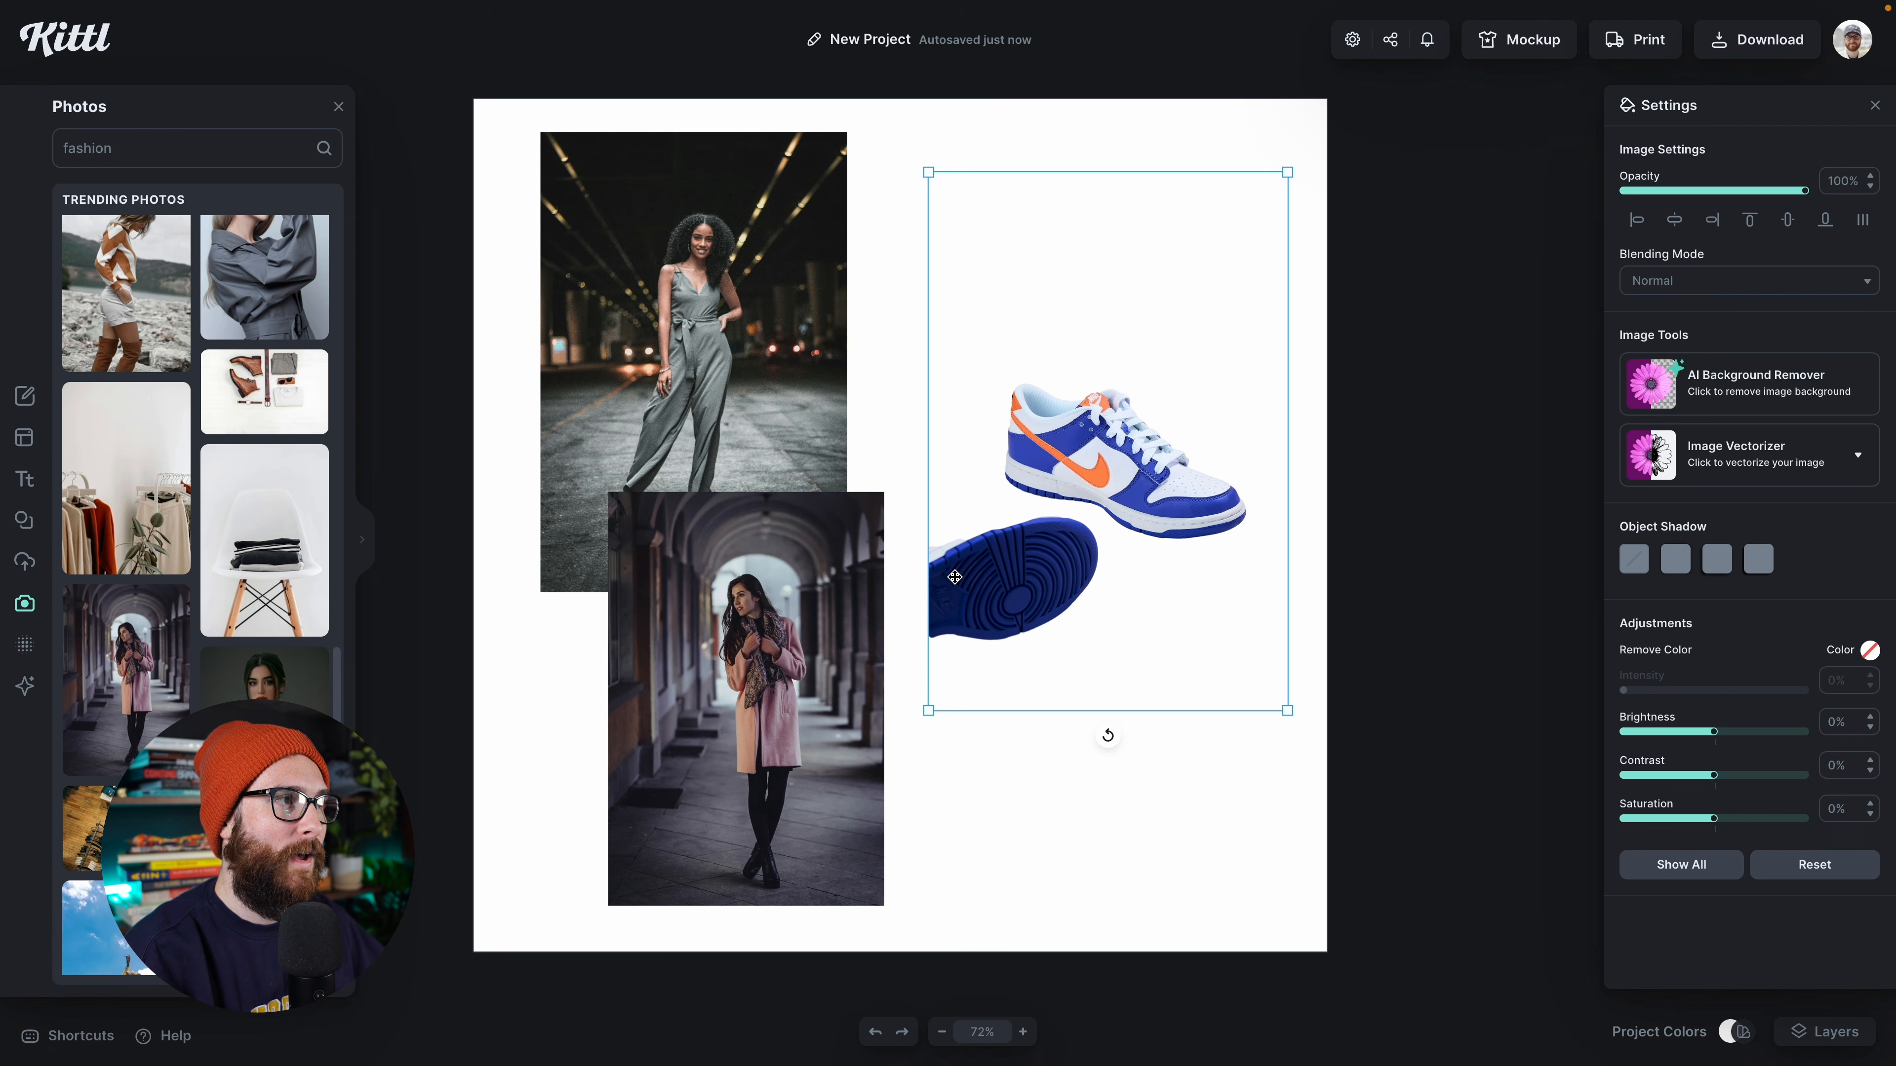
Step: Move the sneaker cutout to the canvas's lower-left corner and the pink-coat photo beside the jumpsuit photo, overlapping its edge
drag(801, 640, 776, 356)
drag(1032, 568, 609, 844)
drag(749, 347, 946, 295)
Step: Apply the third object shadow preset to the sneaker cutout with offset 8, angle -31° and blur 6
click(668, 804)
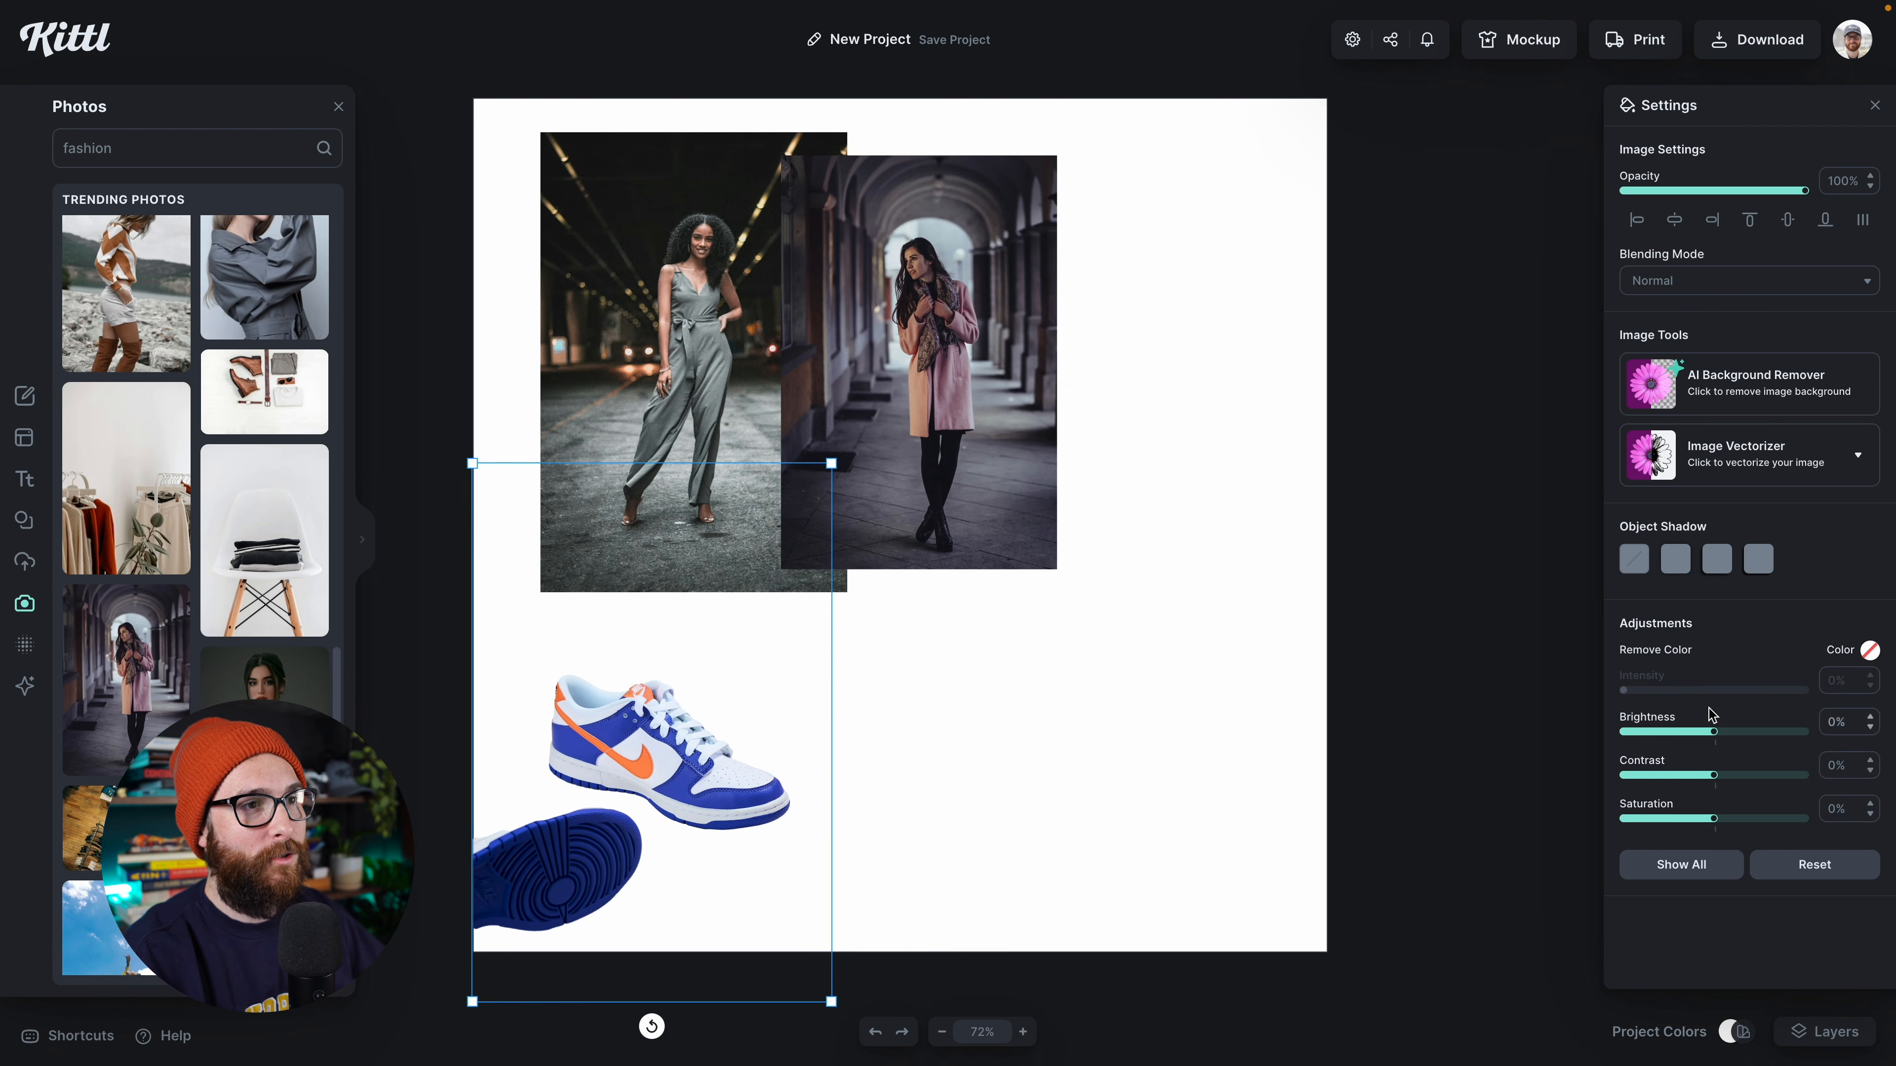
click(1717, 561)
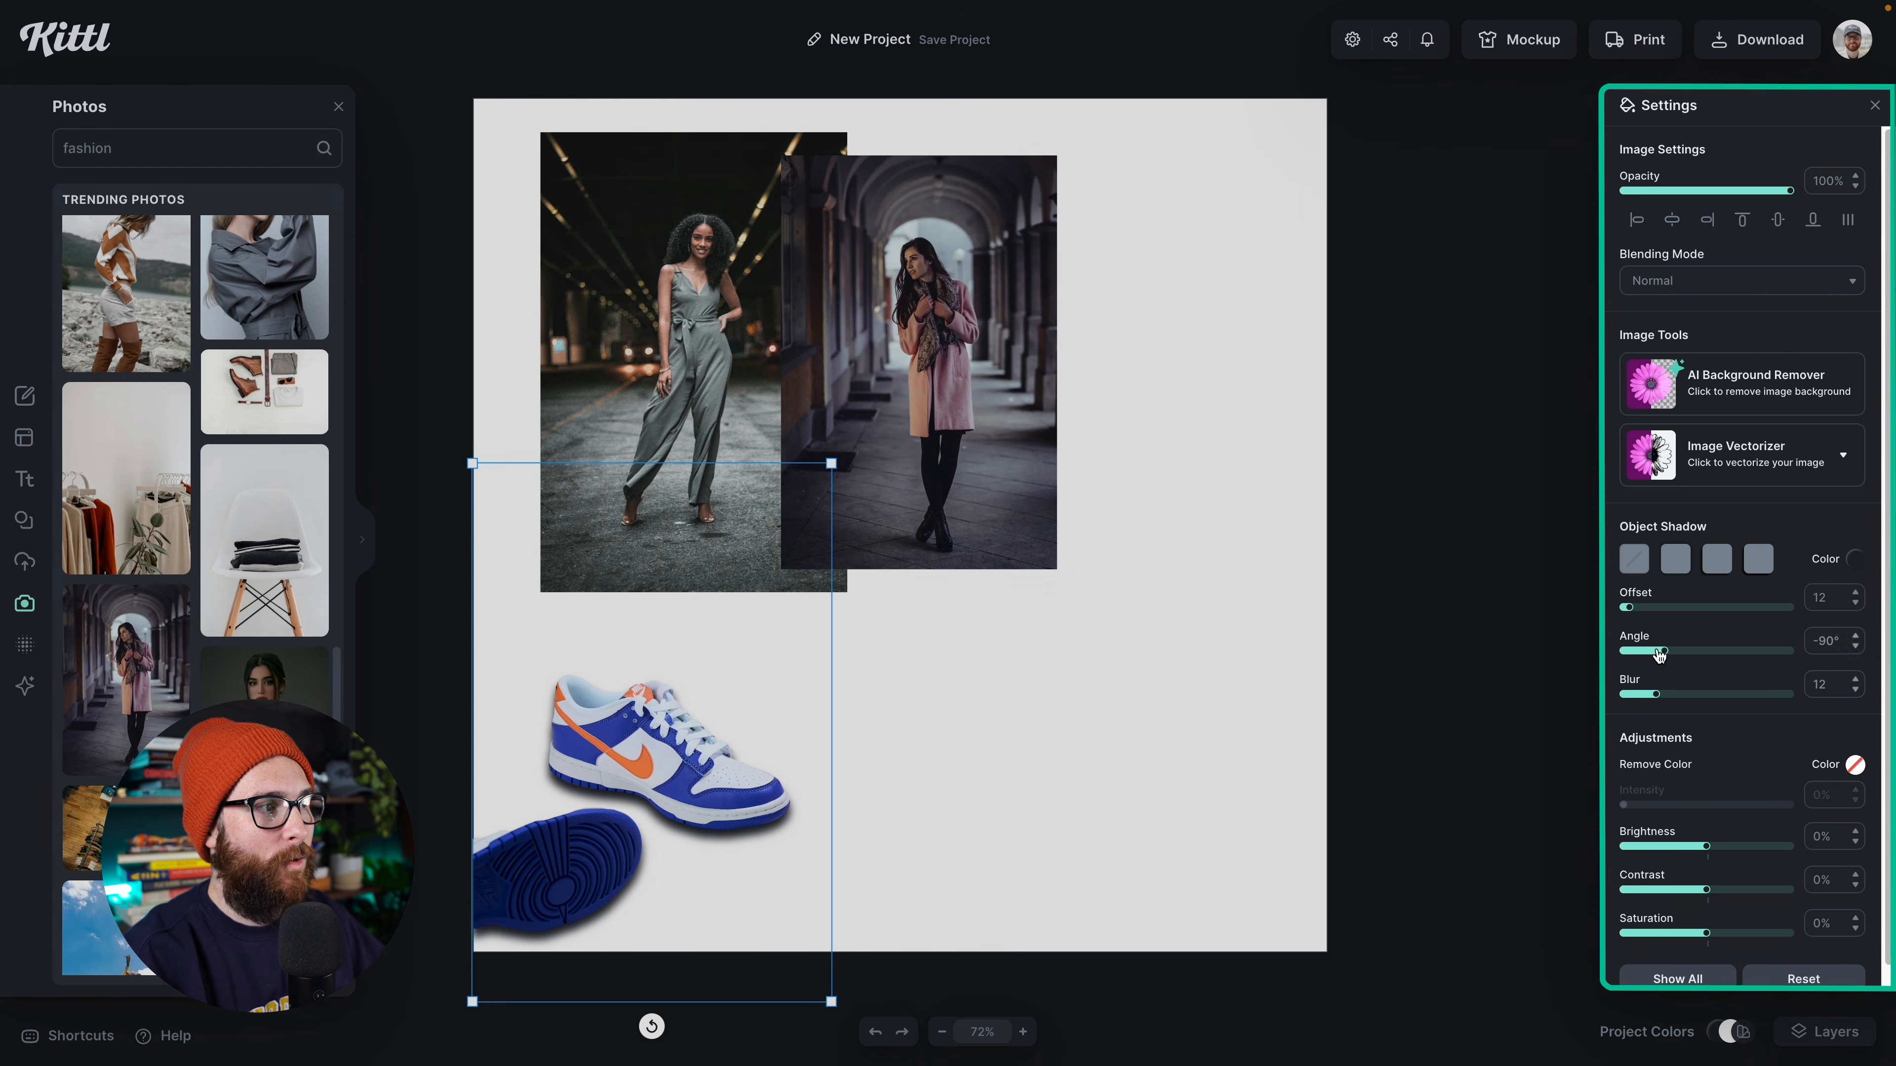
drag(1658, 654, 1676, 654)
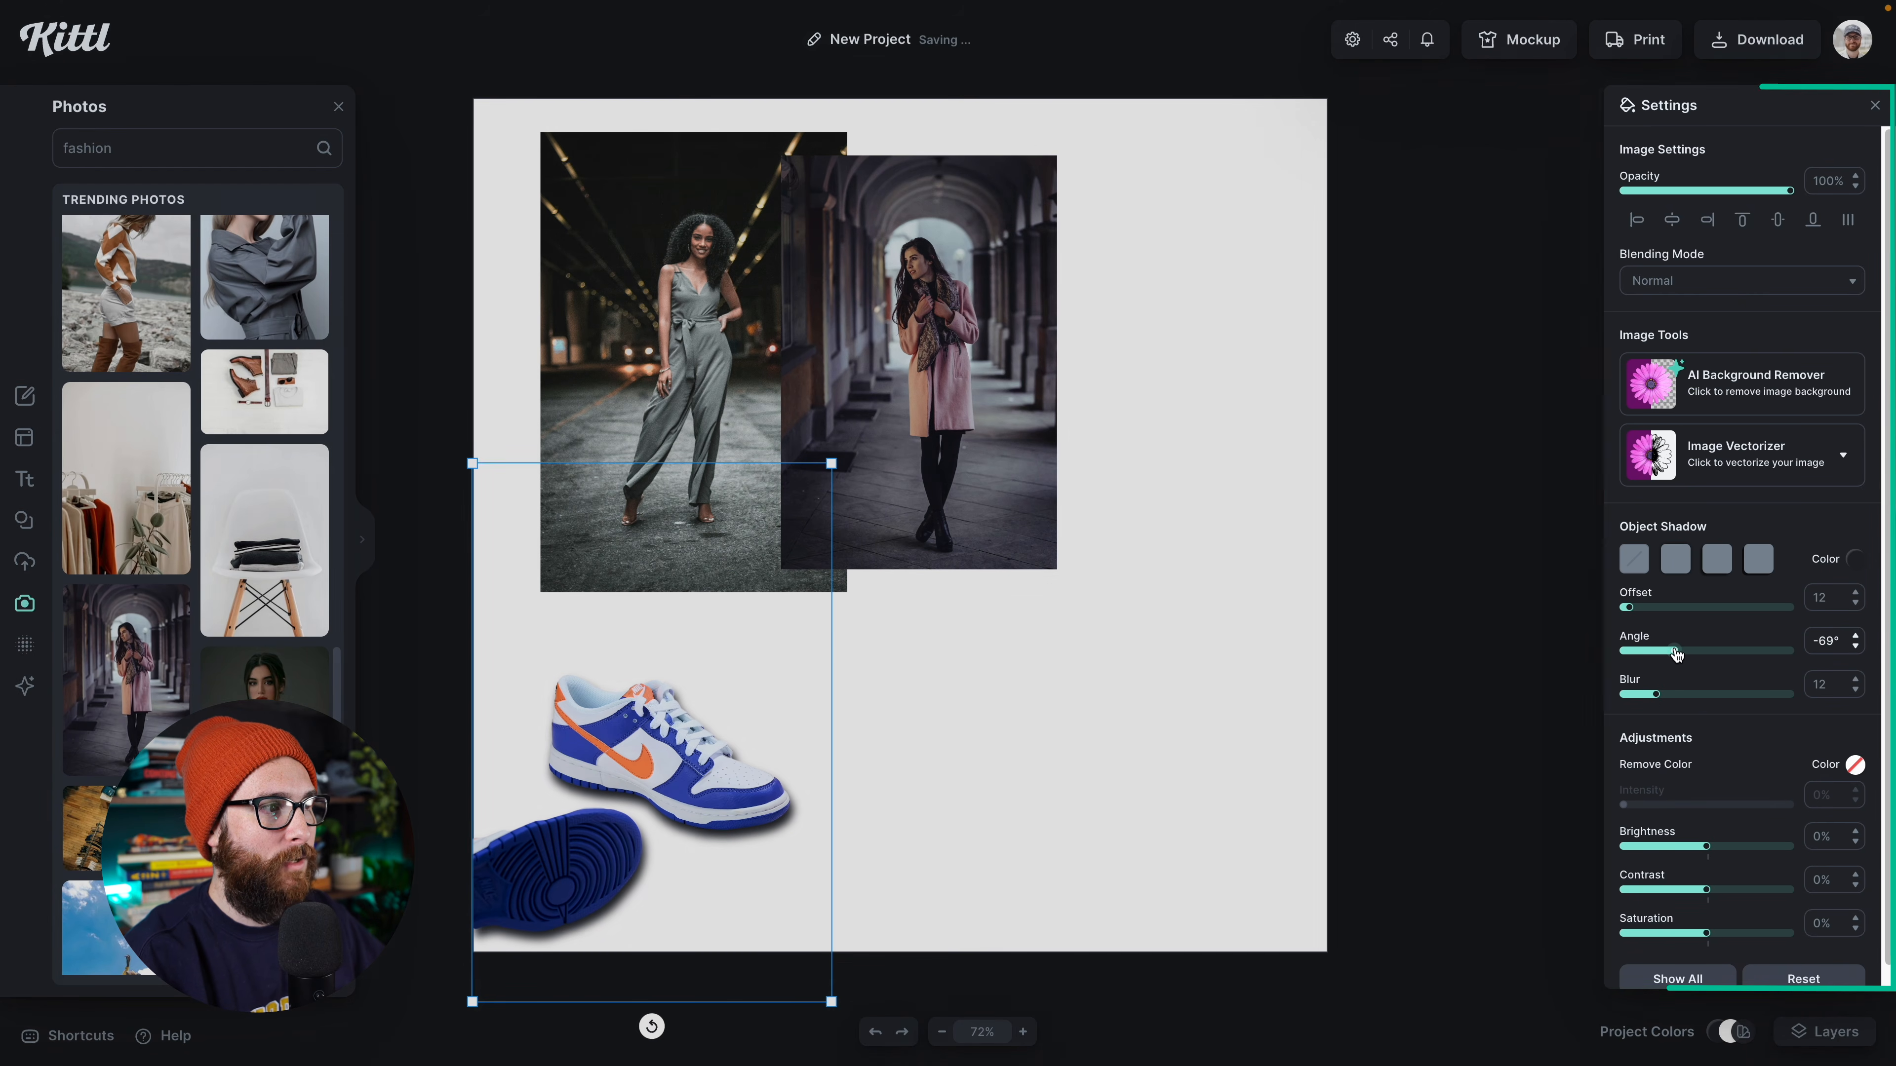
drag(1676, 654, 1626, 611)
drag(1657, 698, 1636, 701)
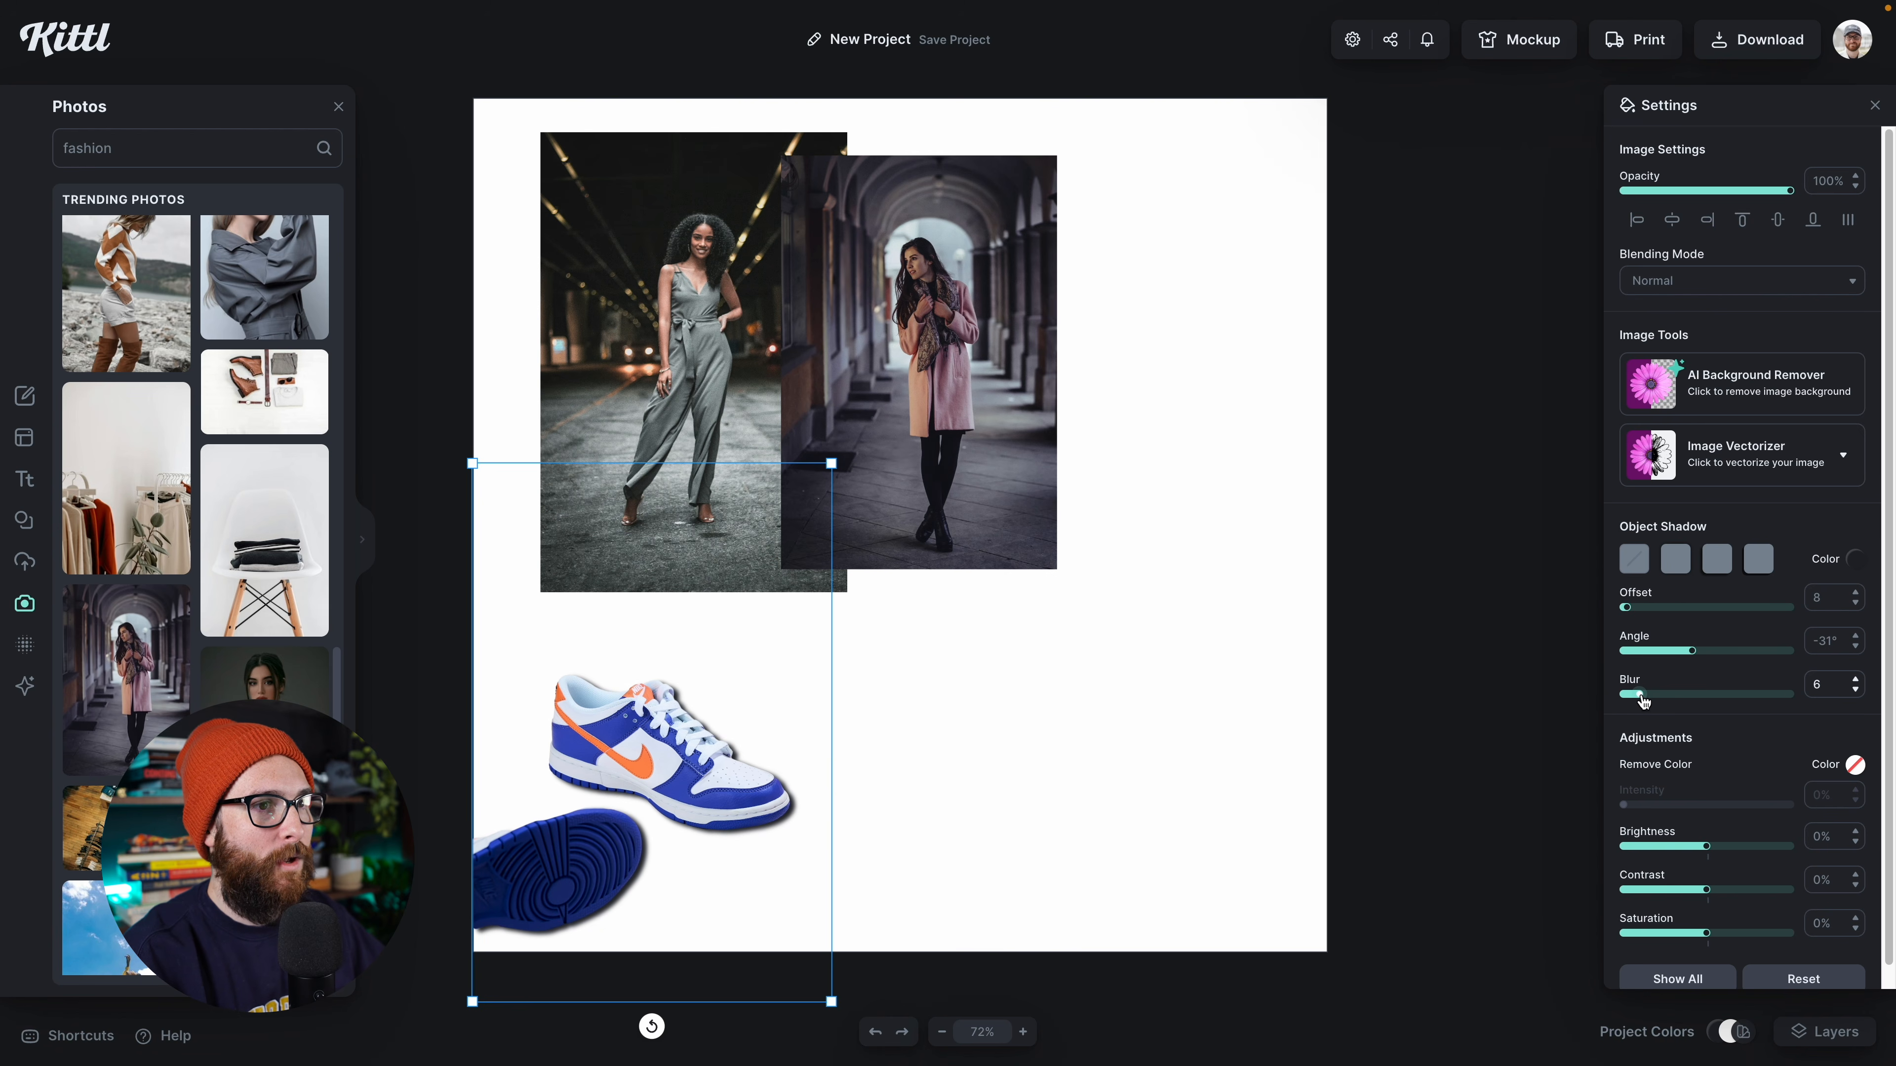
Step: Change the sneaker's shadow color to the mid grey 949494
click(1855, 558)
click(1569, 746)
drag(1569, 746, 1564, 668)
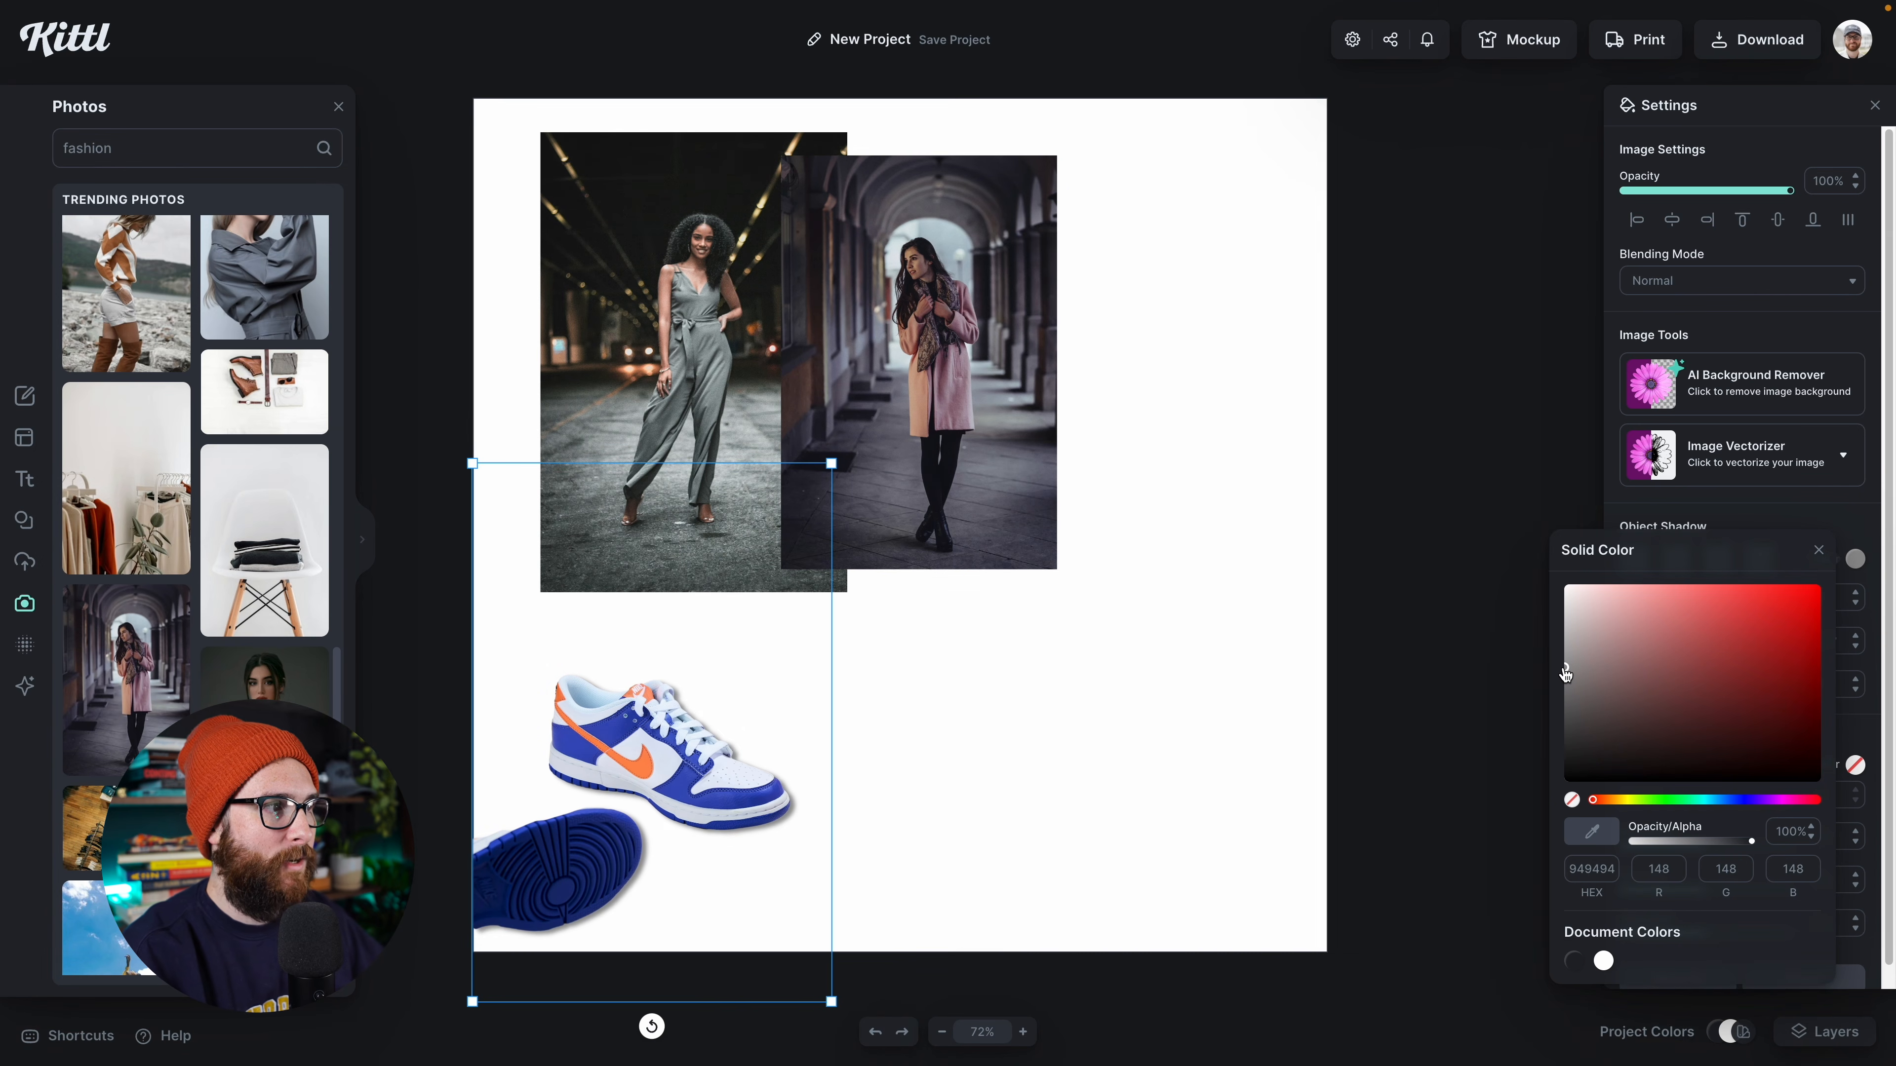
click(1247, 819)
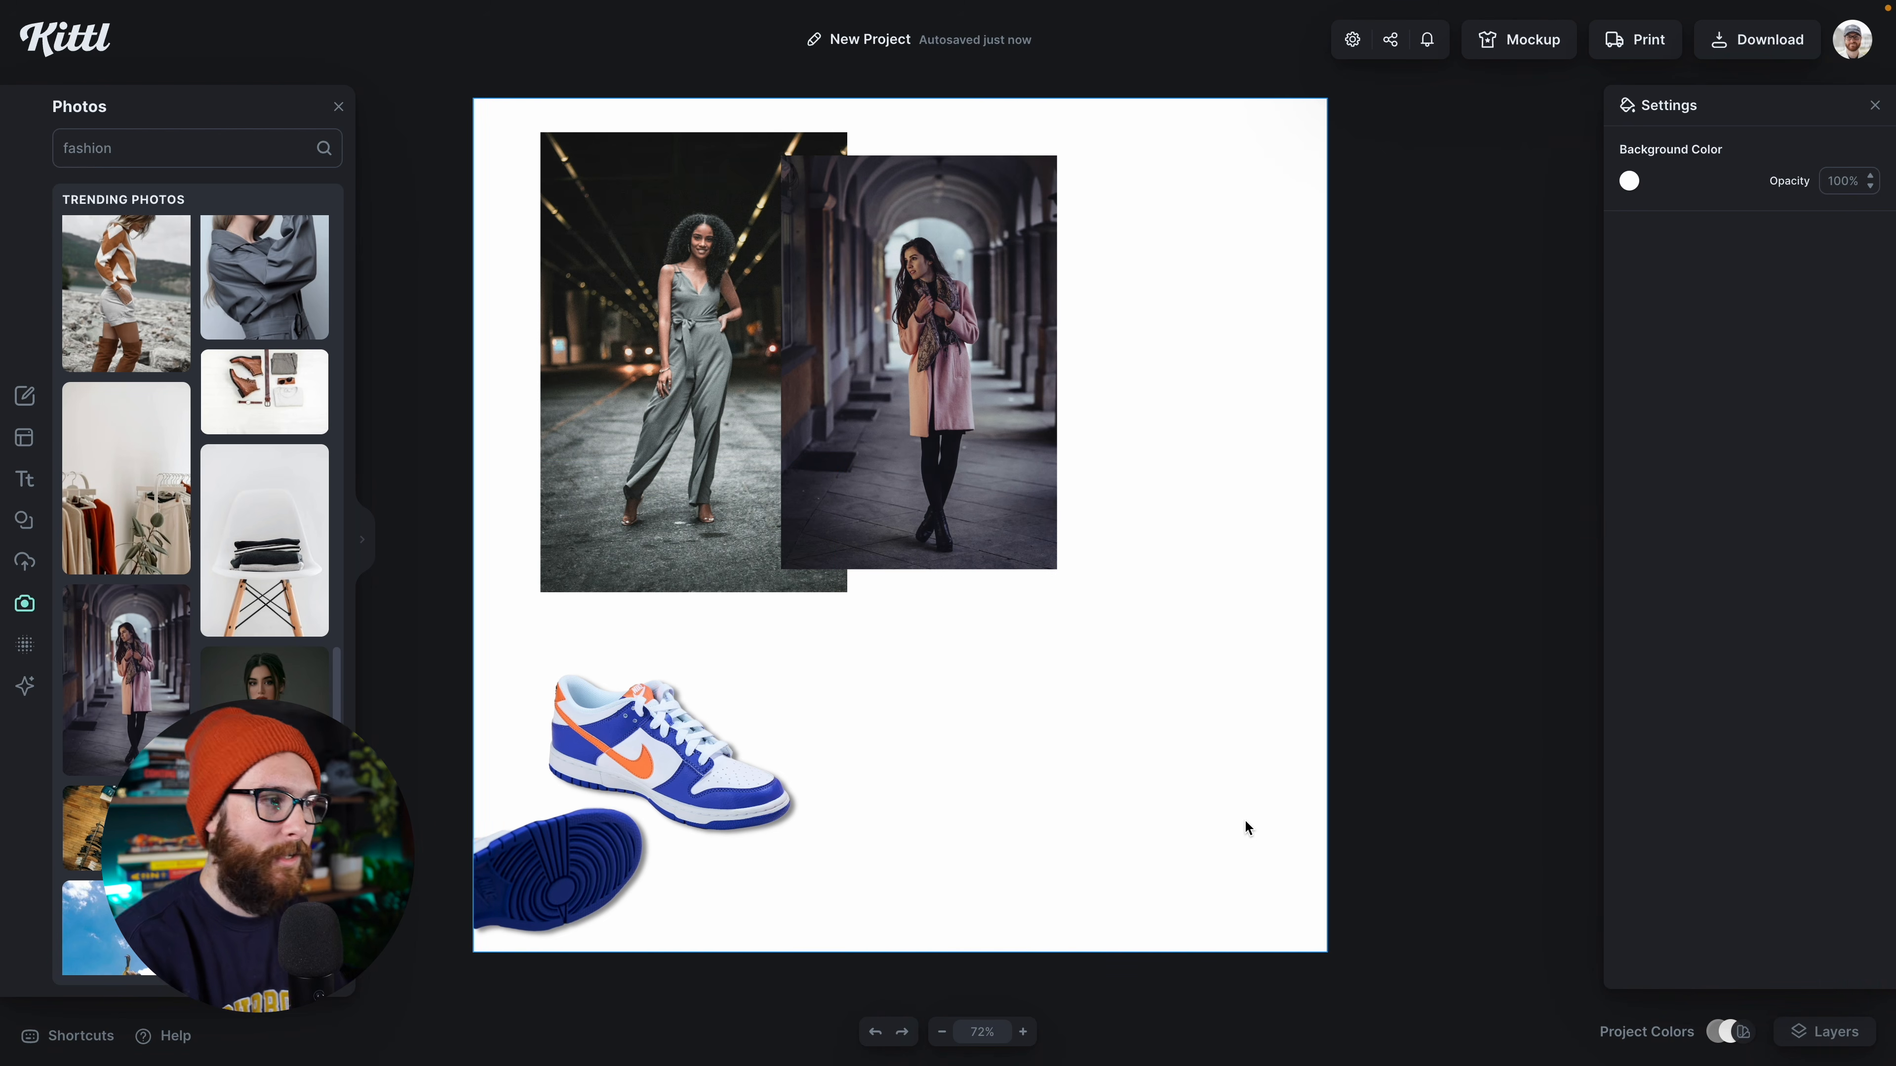
Step: Delete the sneaker cutout, separate the two fashion photos side by side and move both to the vertical middle of the canvas
click(732, 793)
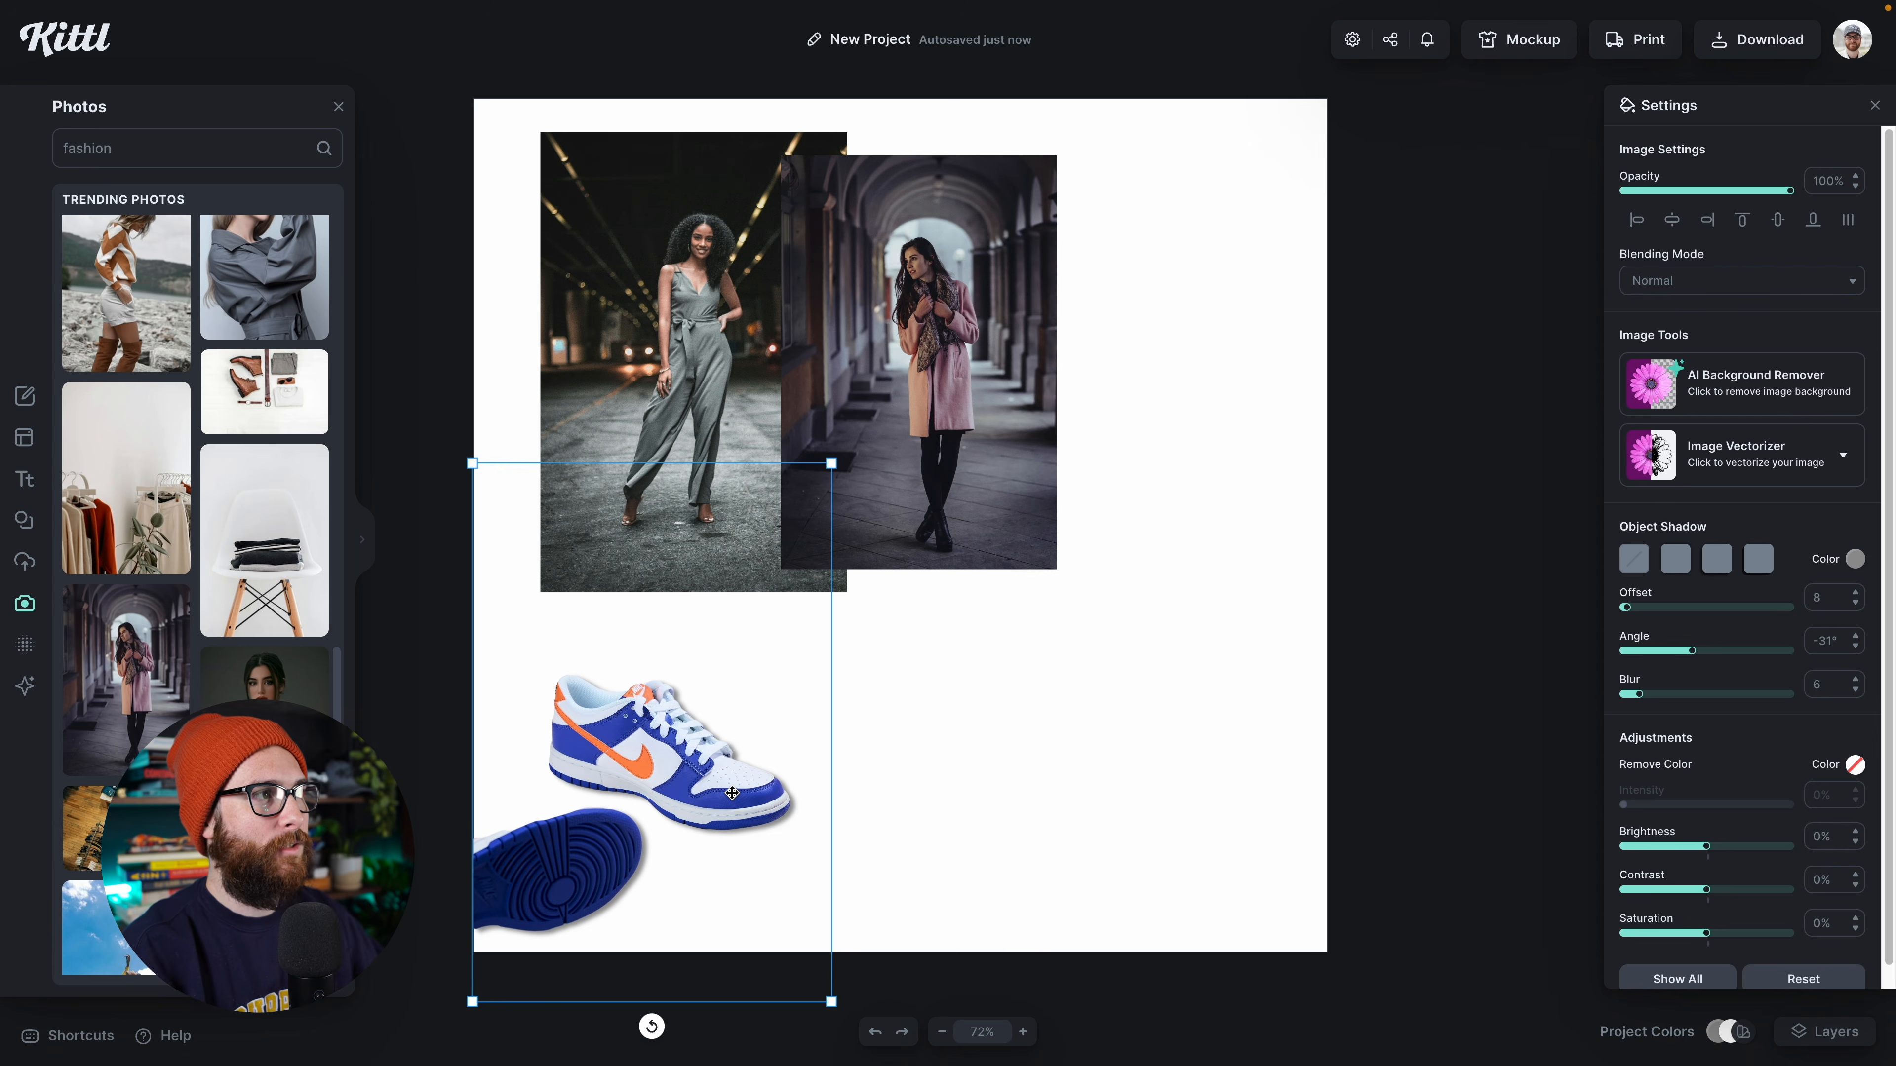
key(Delete)
drag(929, 499, 1036, 493)
shift+click(779, 542)
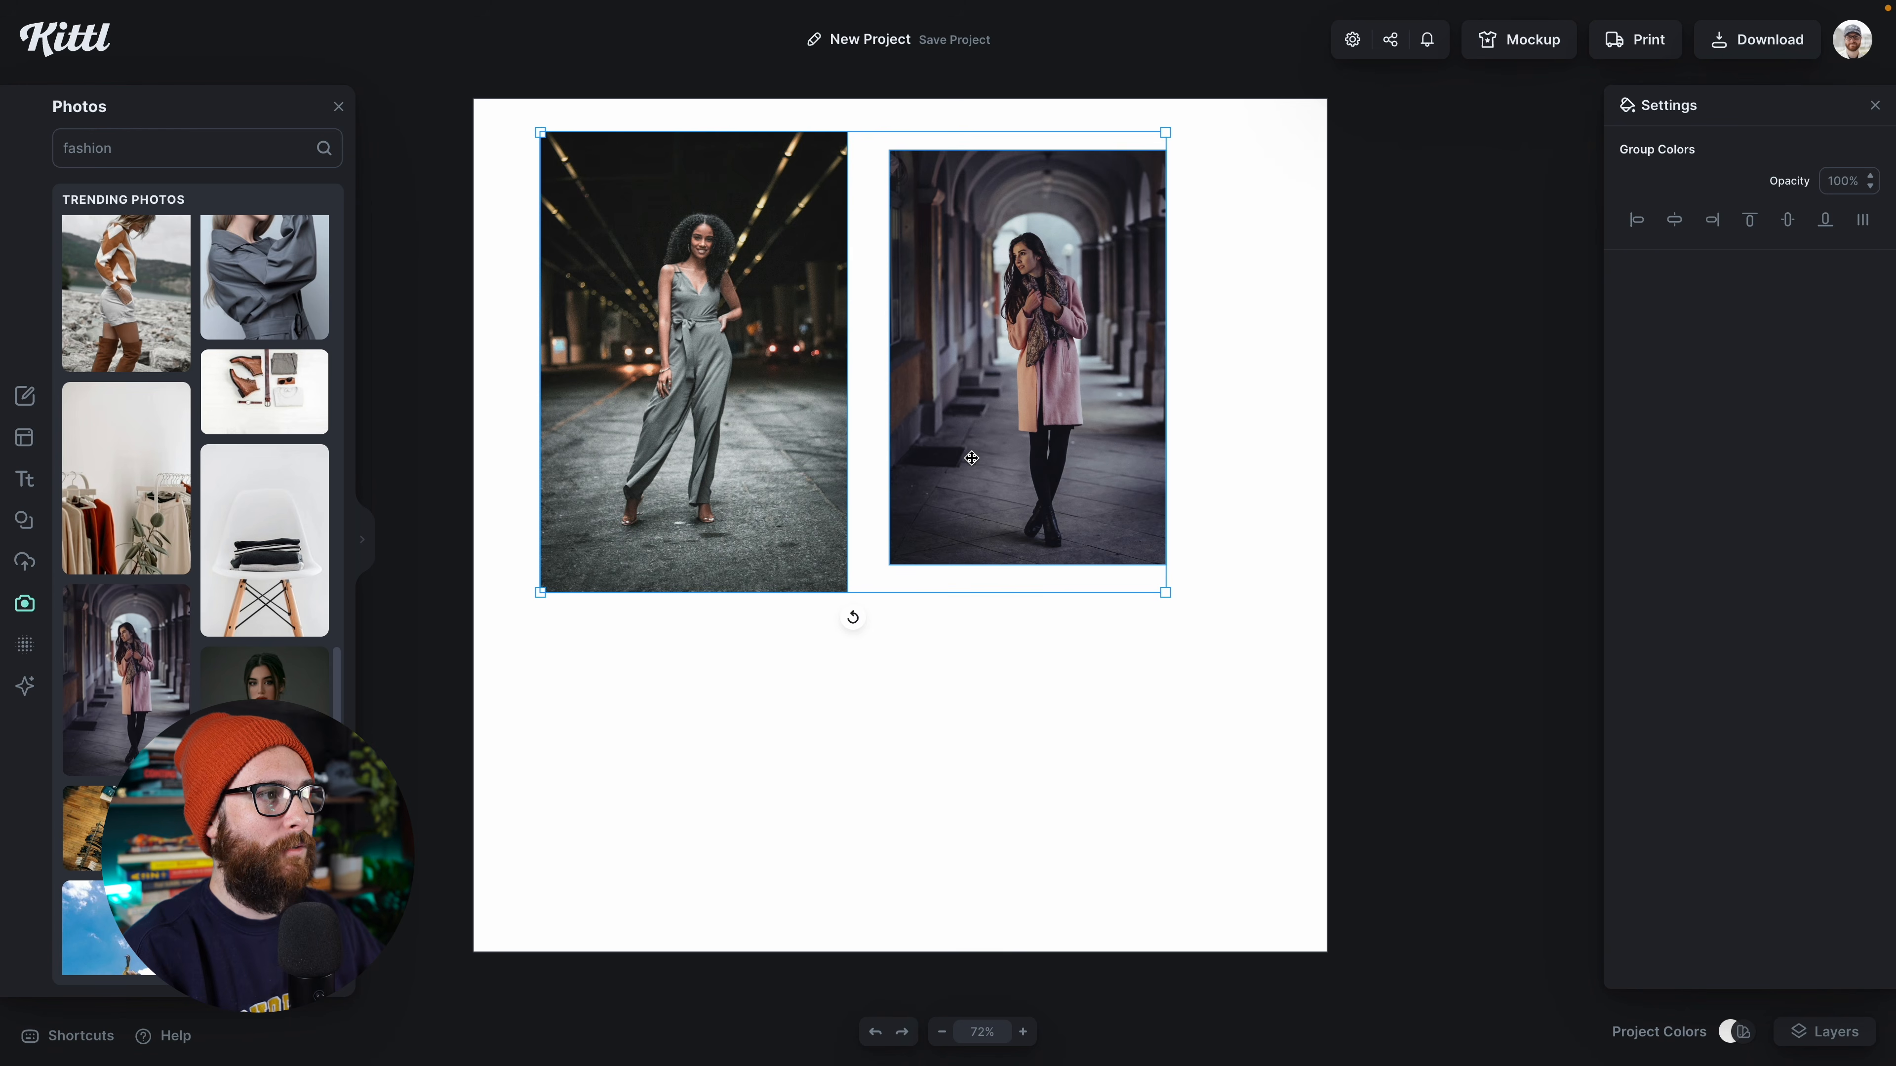
drag(1037, 572, 1062, 751)
click(1211, 595)
Step: Enlarge the jumpsuit photo to fill most of the canvas height and shift the pink-coat photo up toward the right edge
click(695, 591)
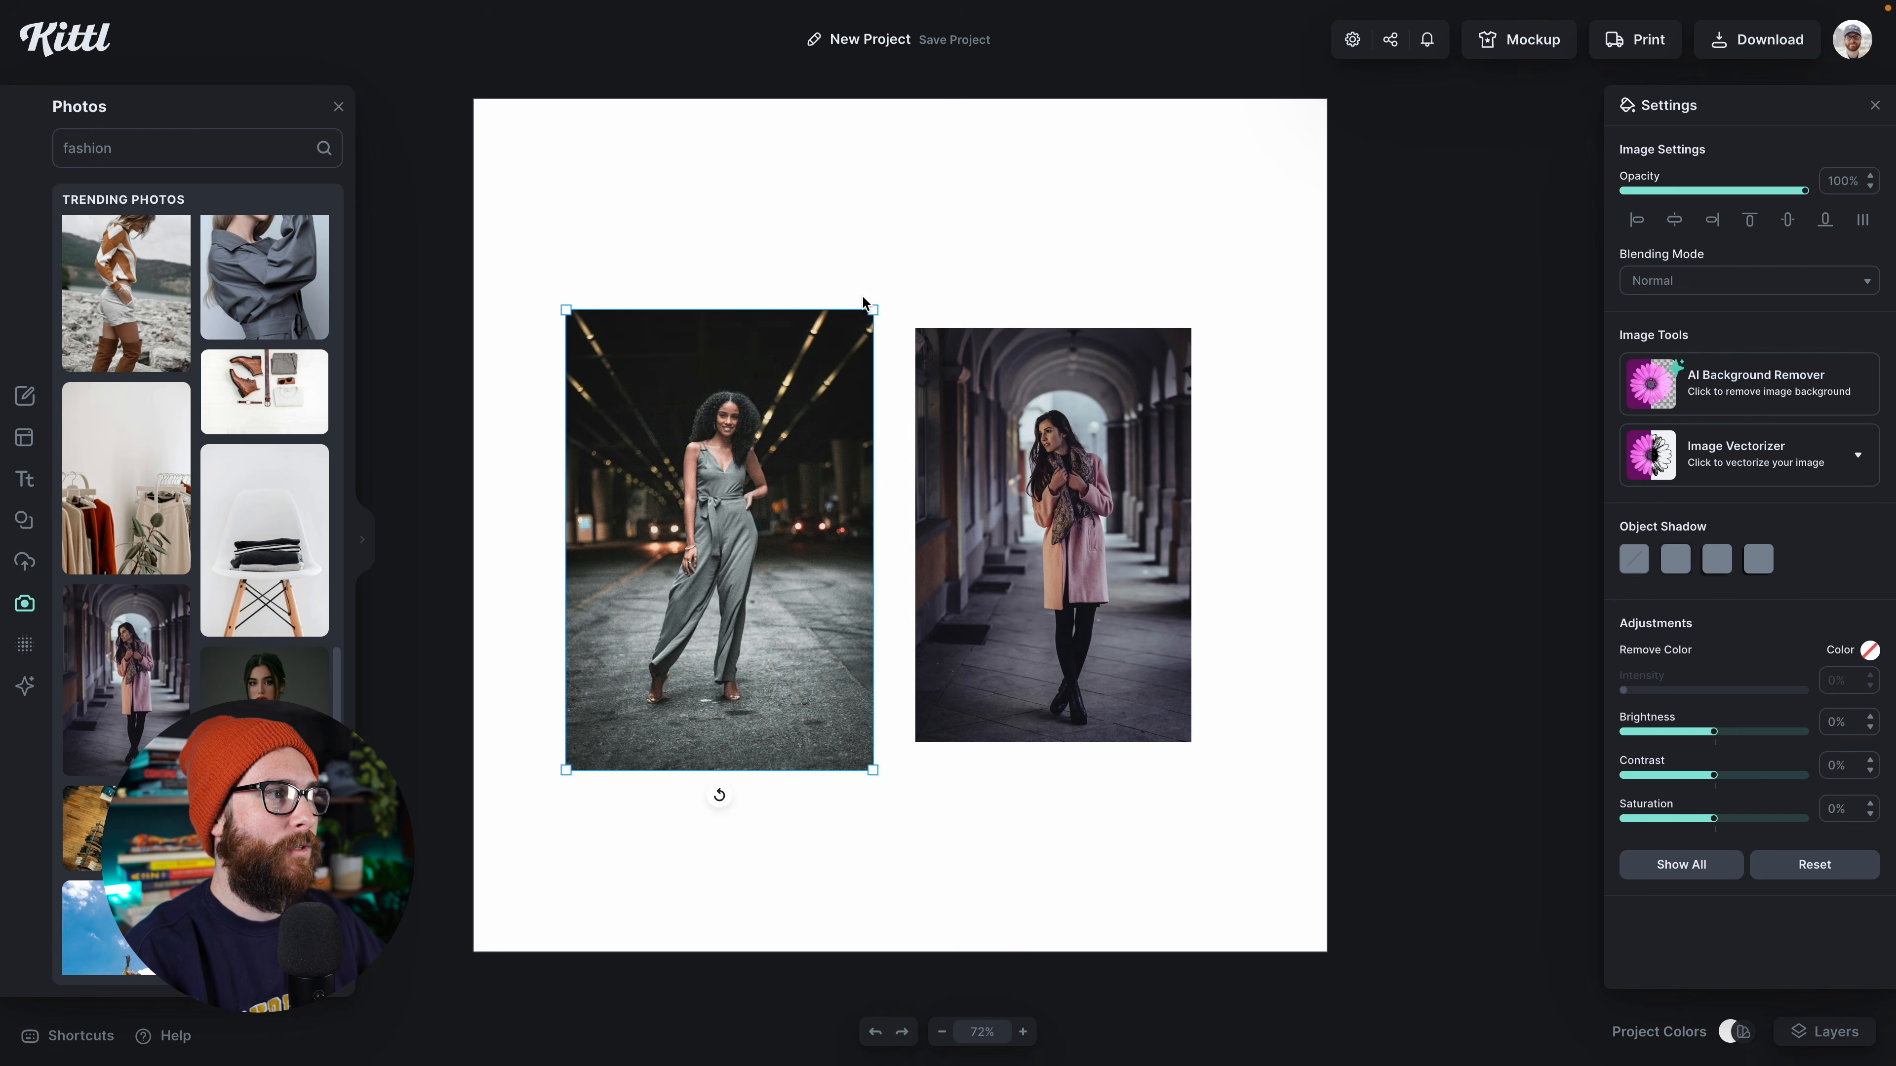
drag(877, 312, 978, 158)
drag(985, 505, 1092, 434)
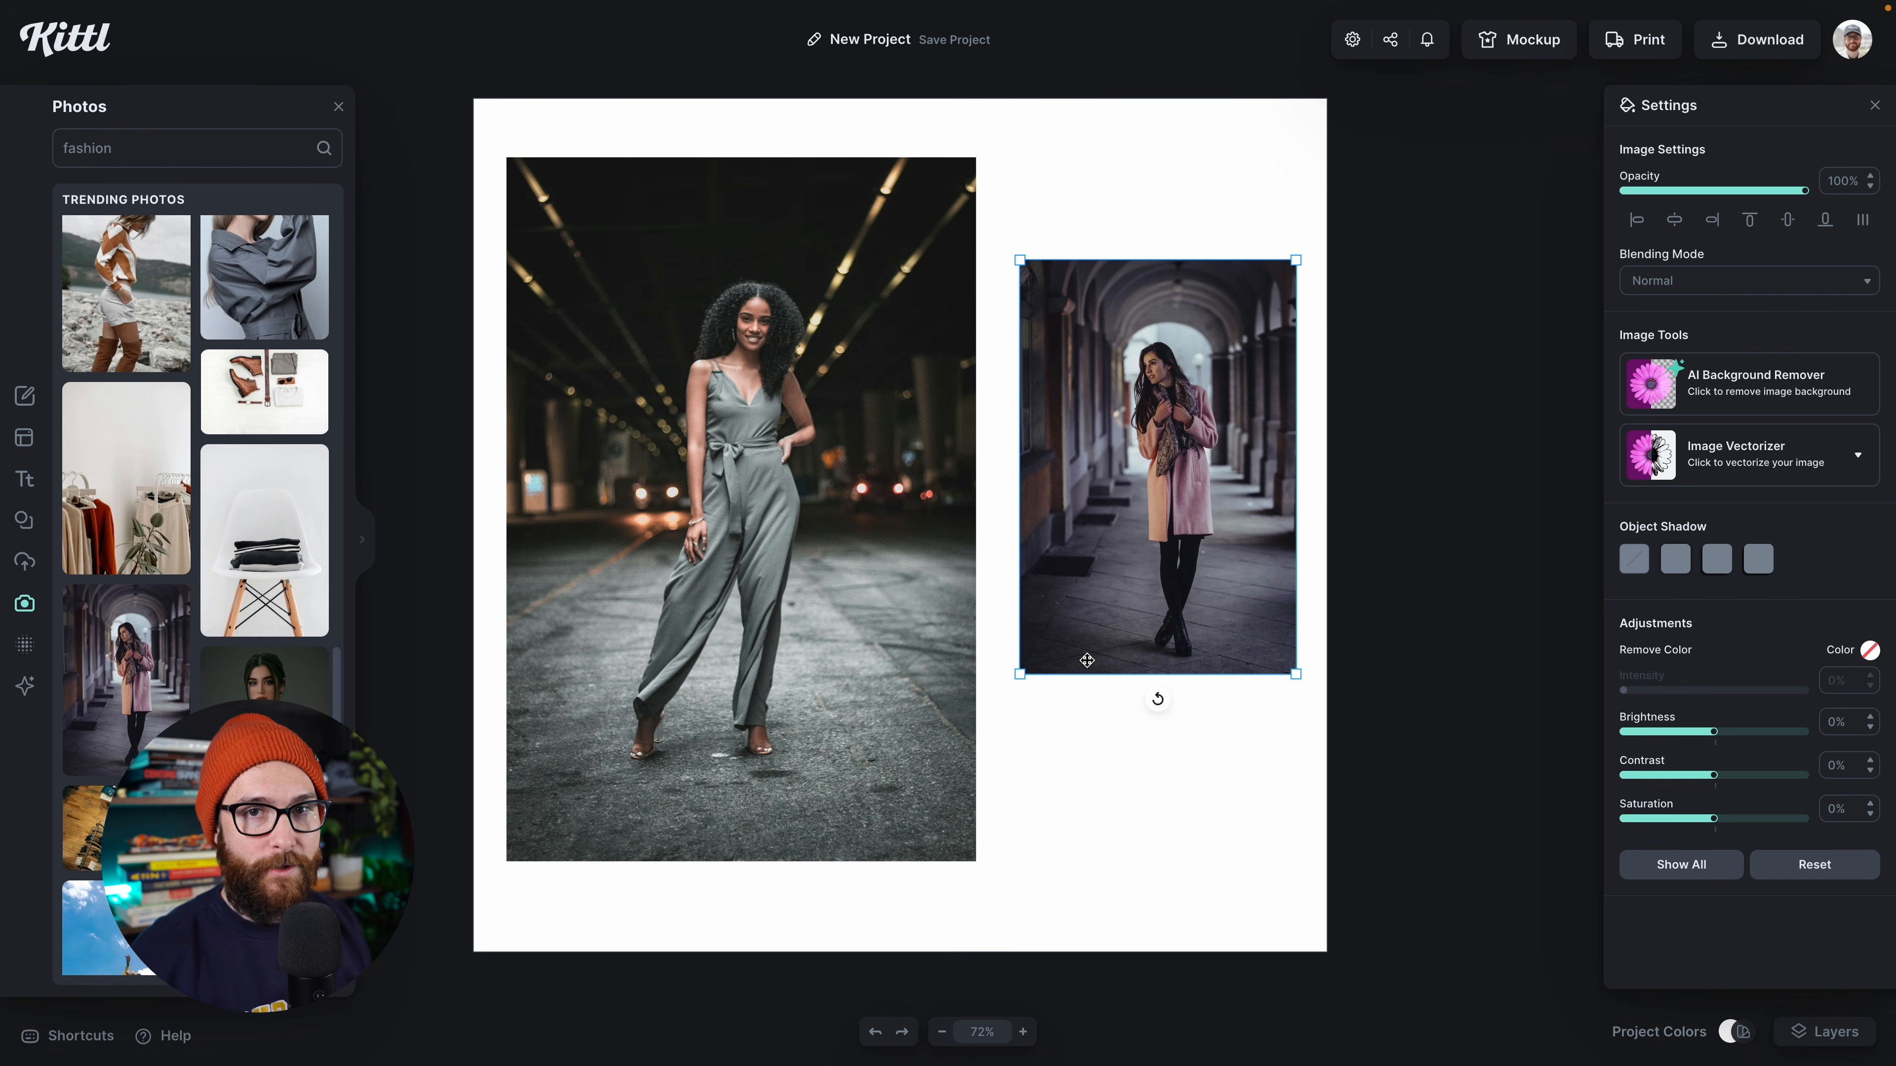
click(1073, 721)
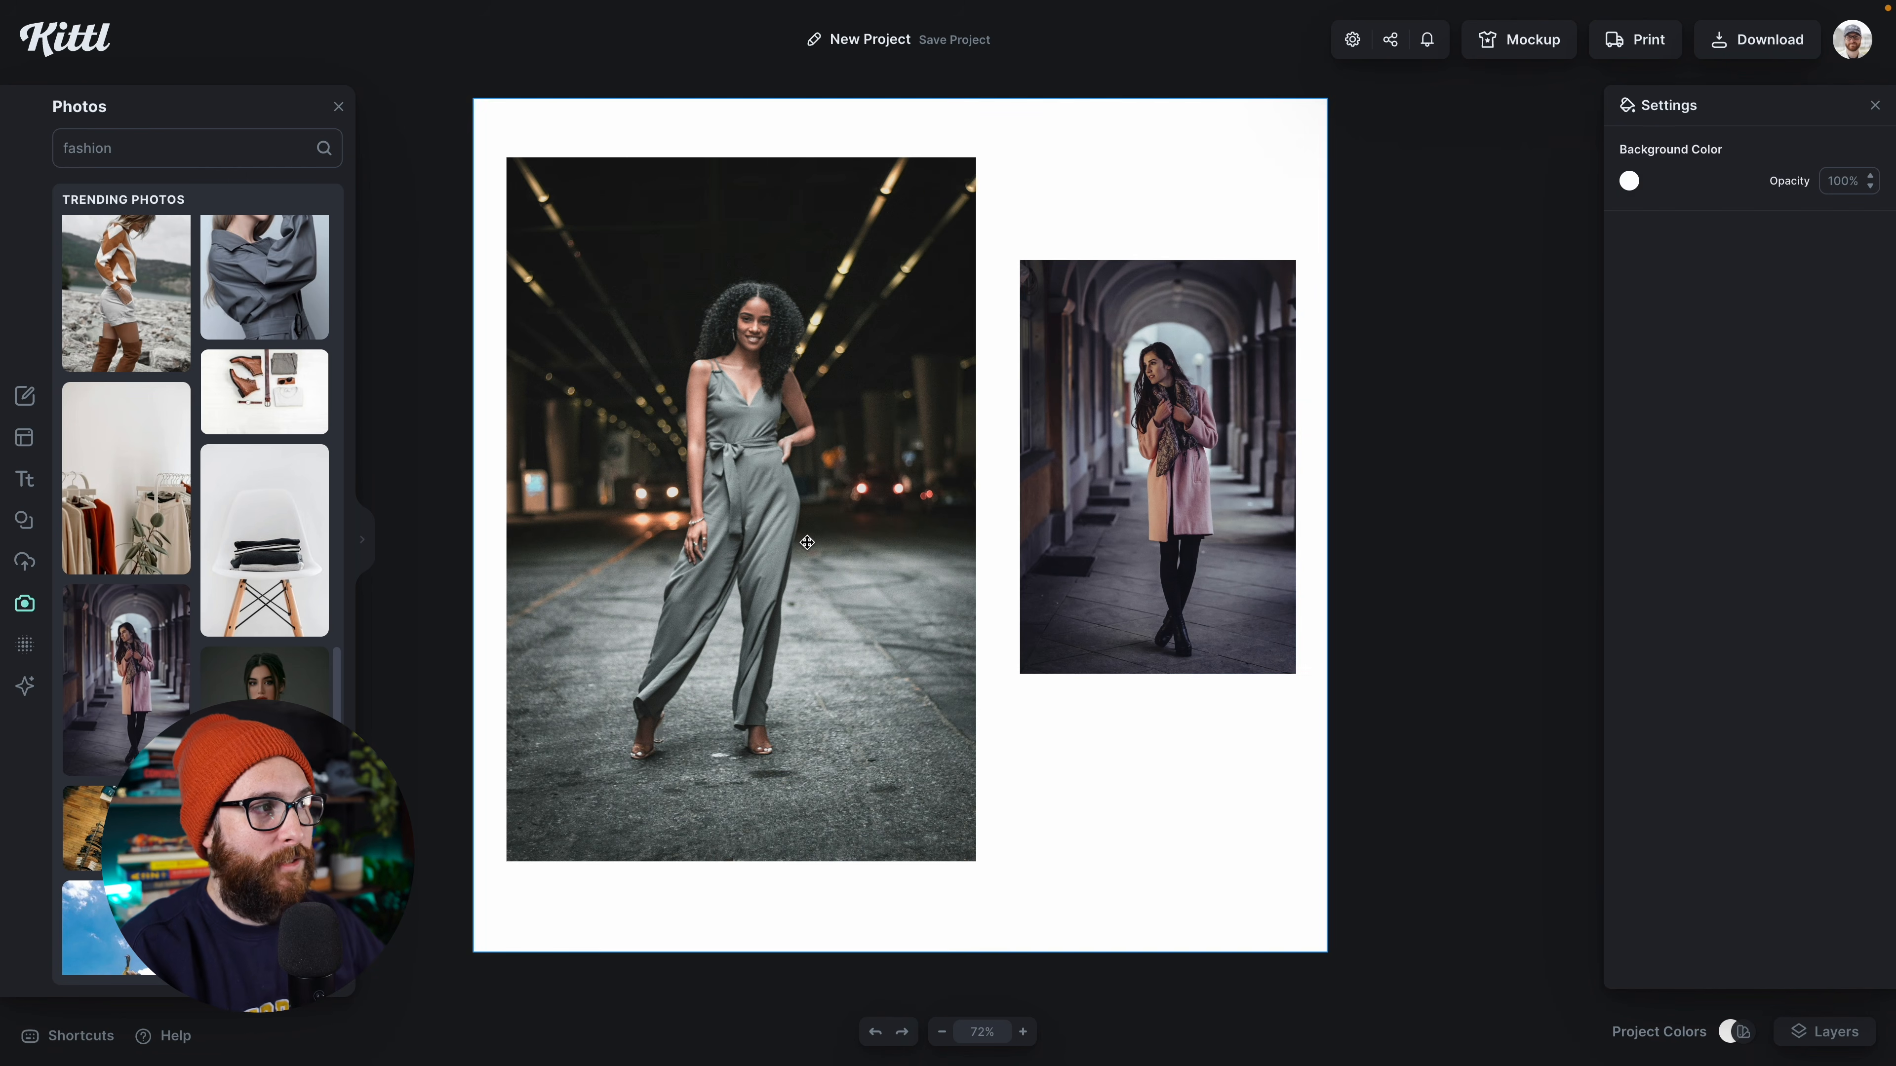
Step: Remove the background of the jumpsuit photo with the AI Background Remover
click(807, 543)
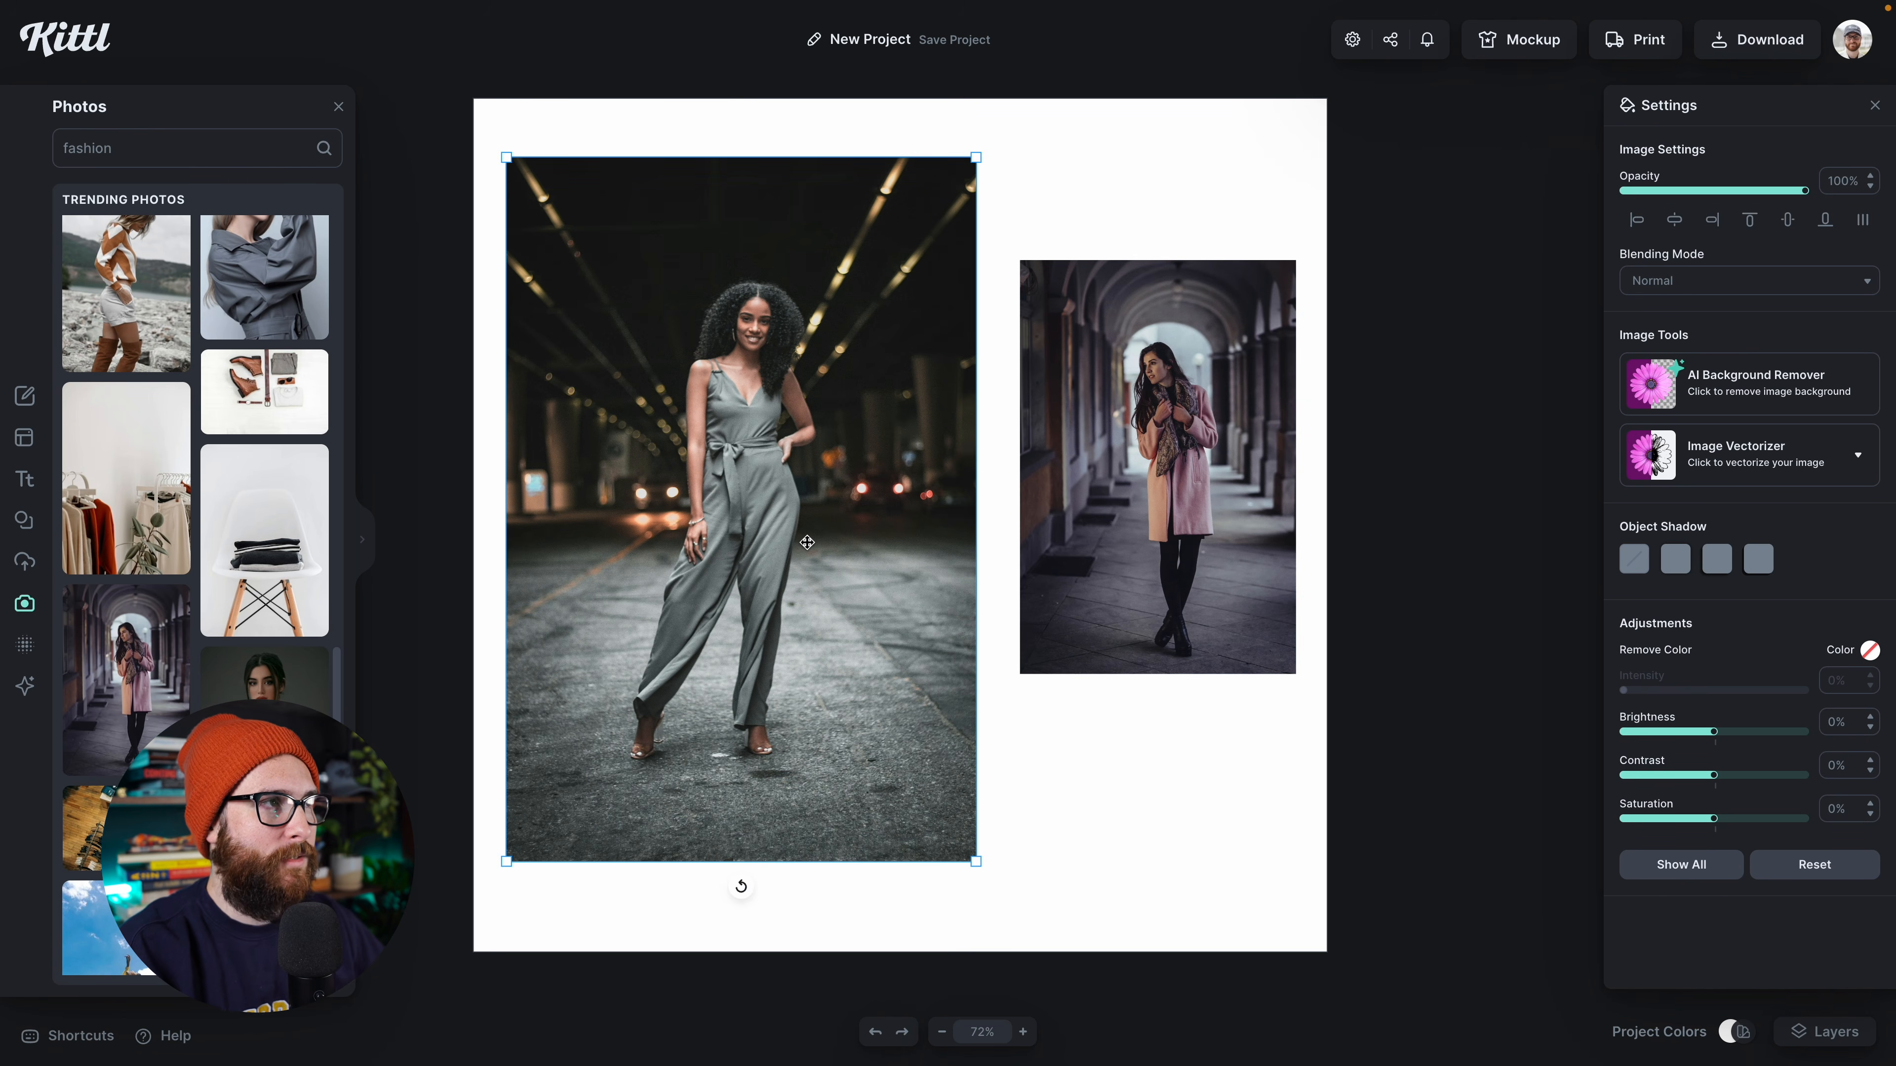
click(1731, 383)
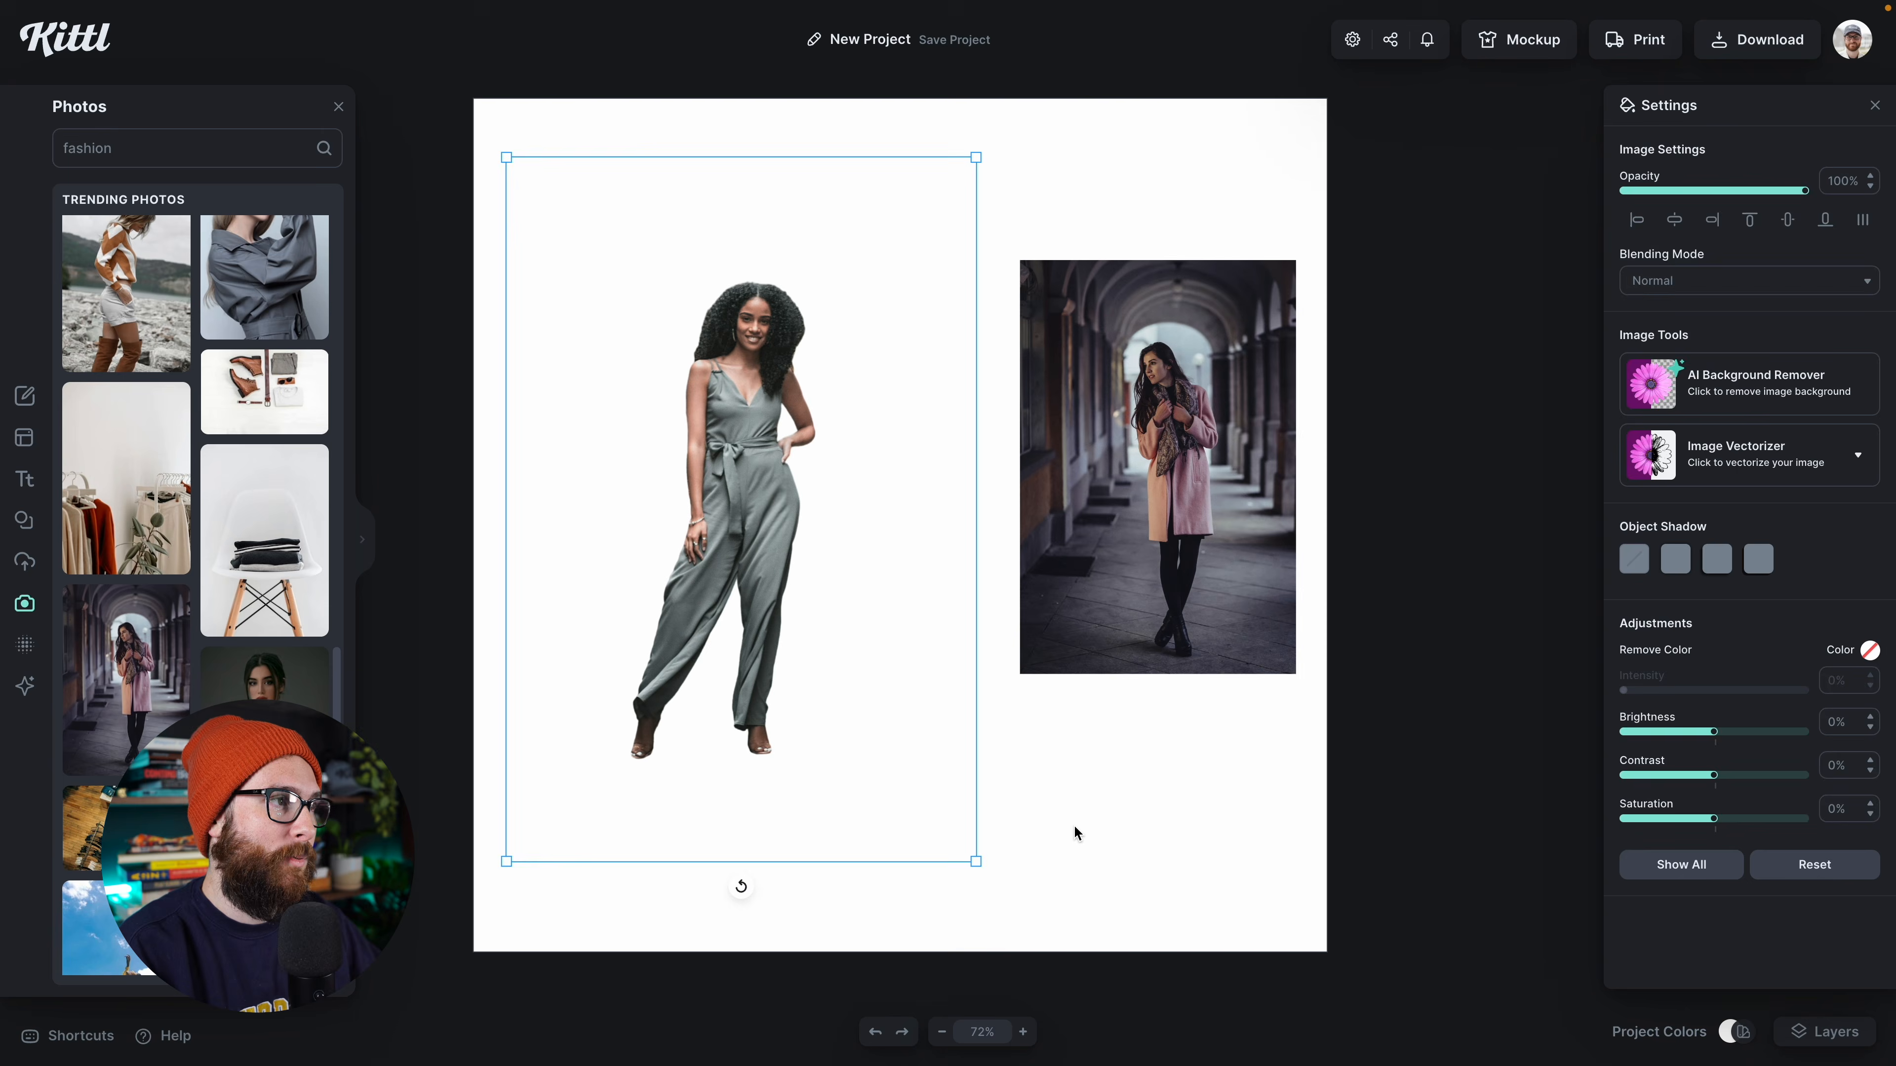
click(1078, 836)
Step: Enlarge the jumpsuit cutout and shift it slightly left on the canvas
click(776, 605)
drag(976, 158, 1107, 78)
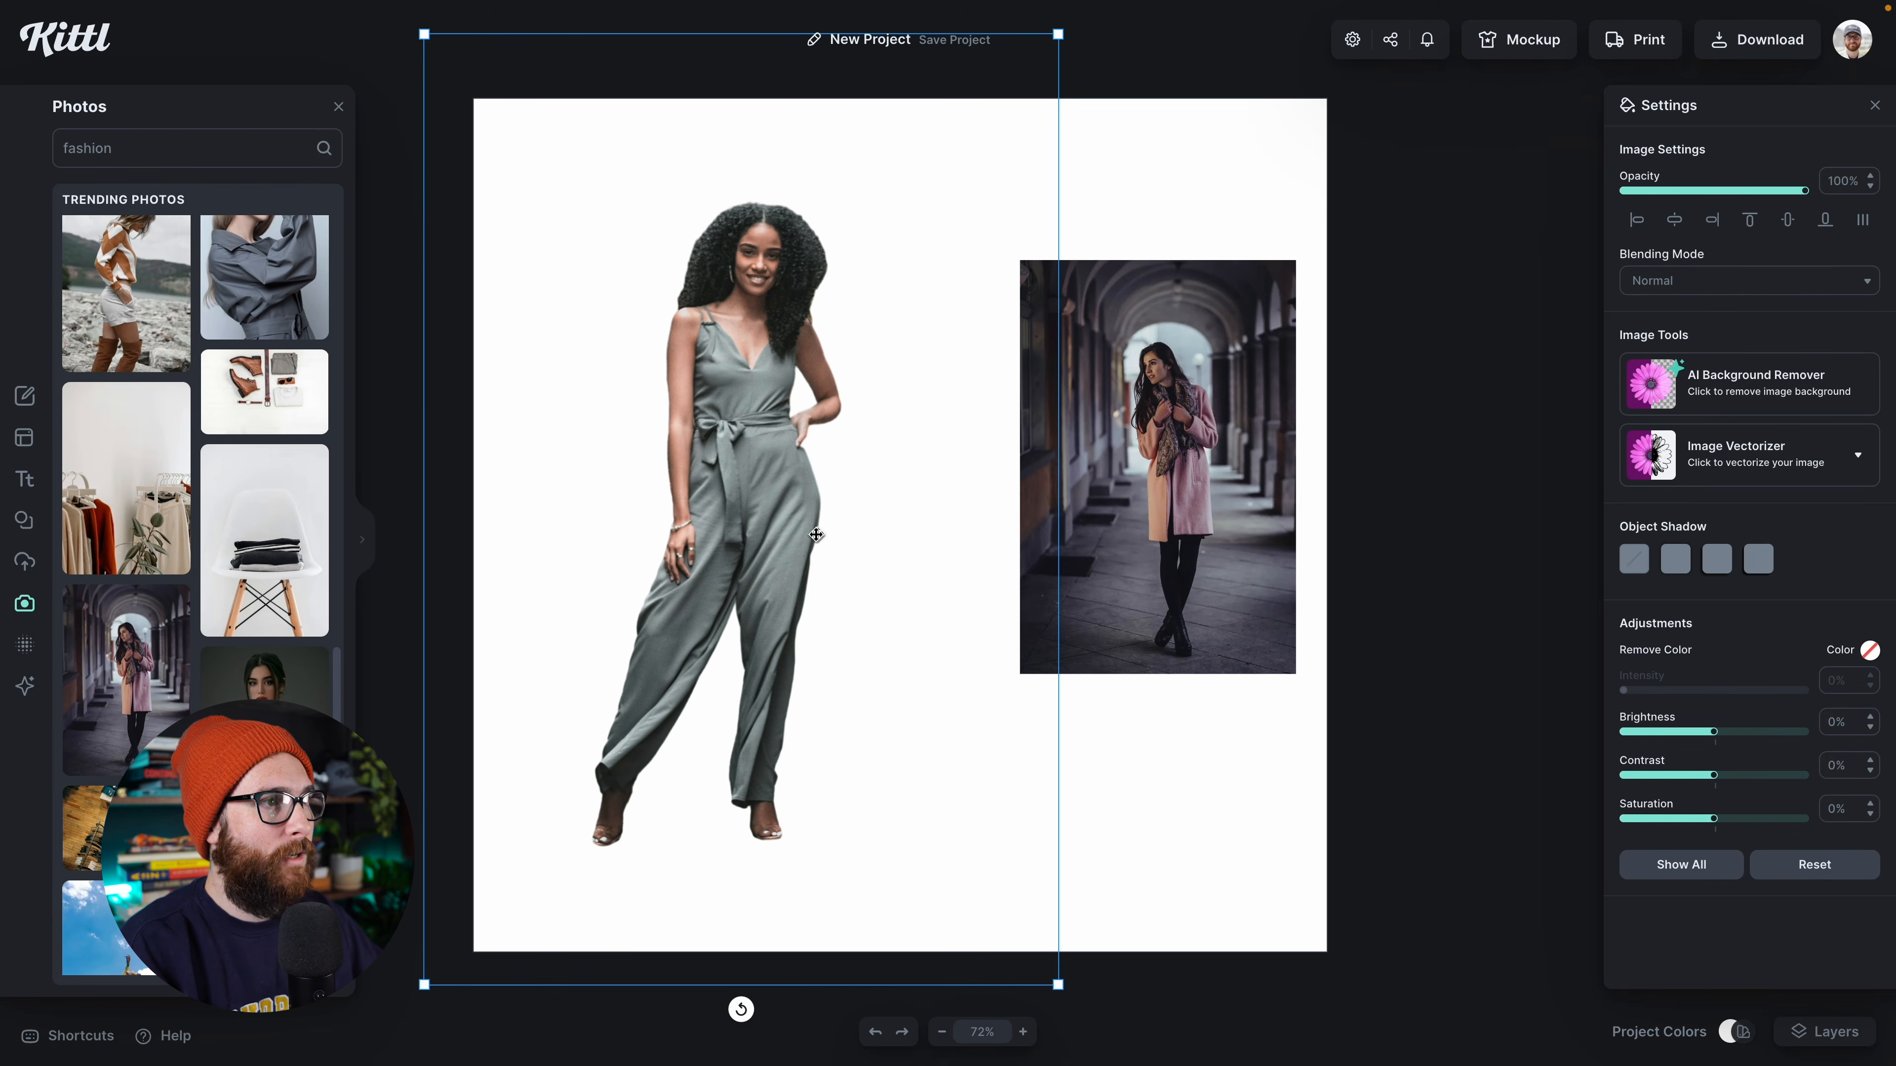
drag(817, 535, 784, 530)
Step: Enlarge the pink-coat photo to nearly the full canvas height and fit it against the canvas's right edge
click(1184, 368)
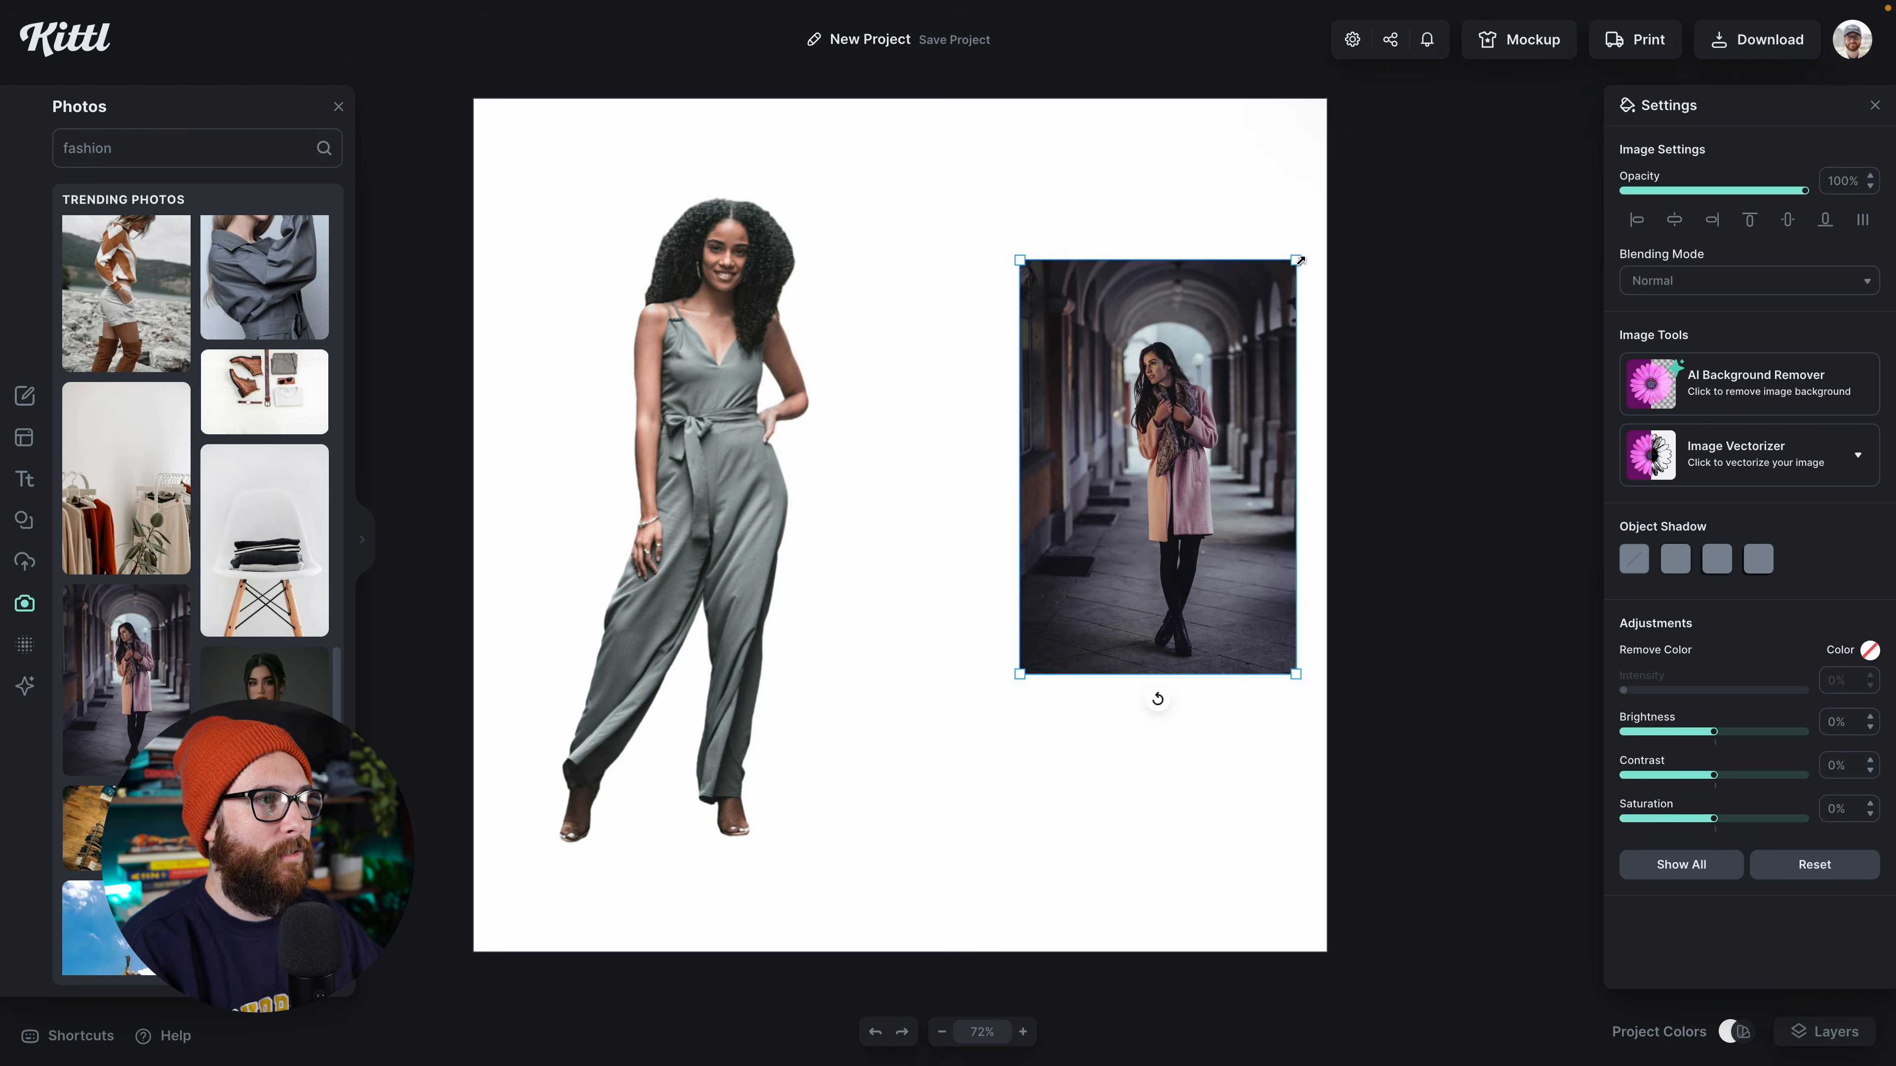
drag(1299, 261, 1427, 228)
drag(1302, 504, 1222, 520)
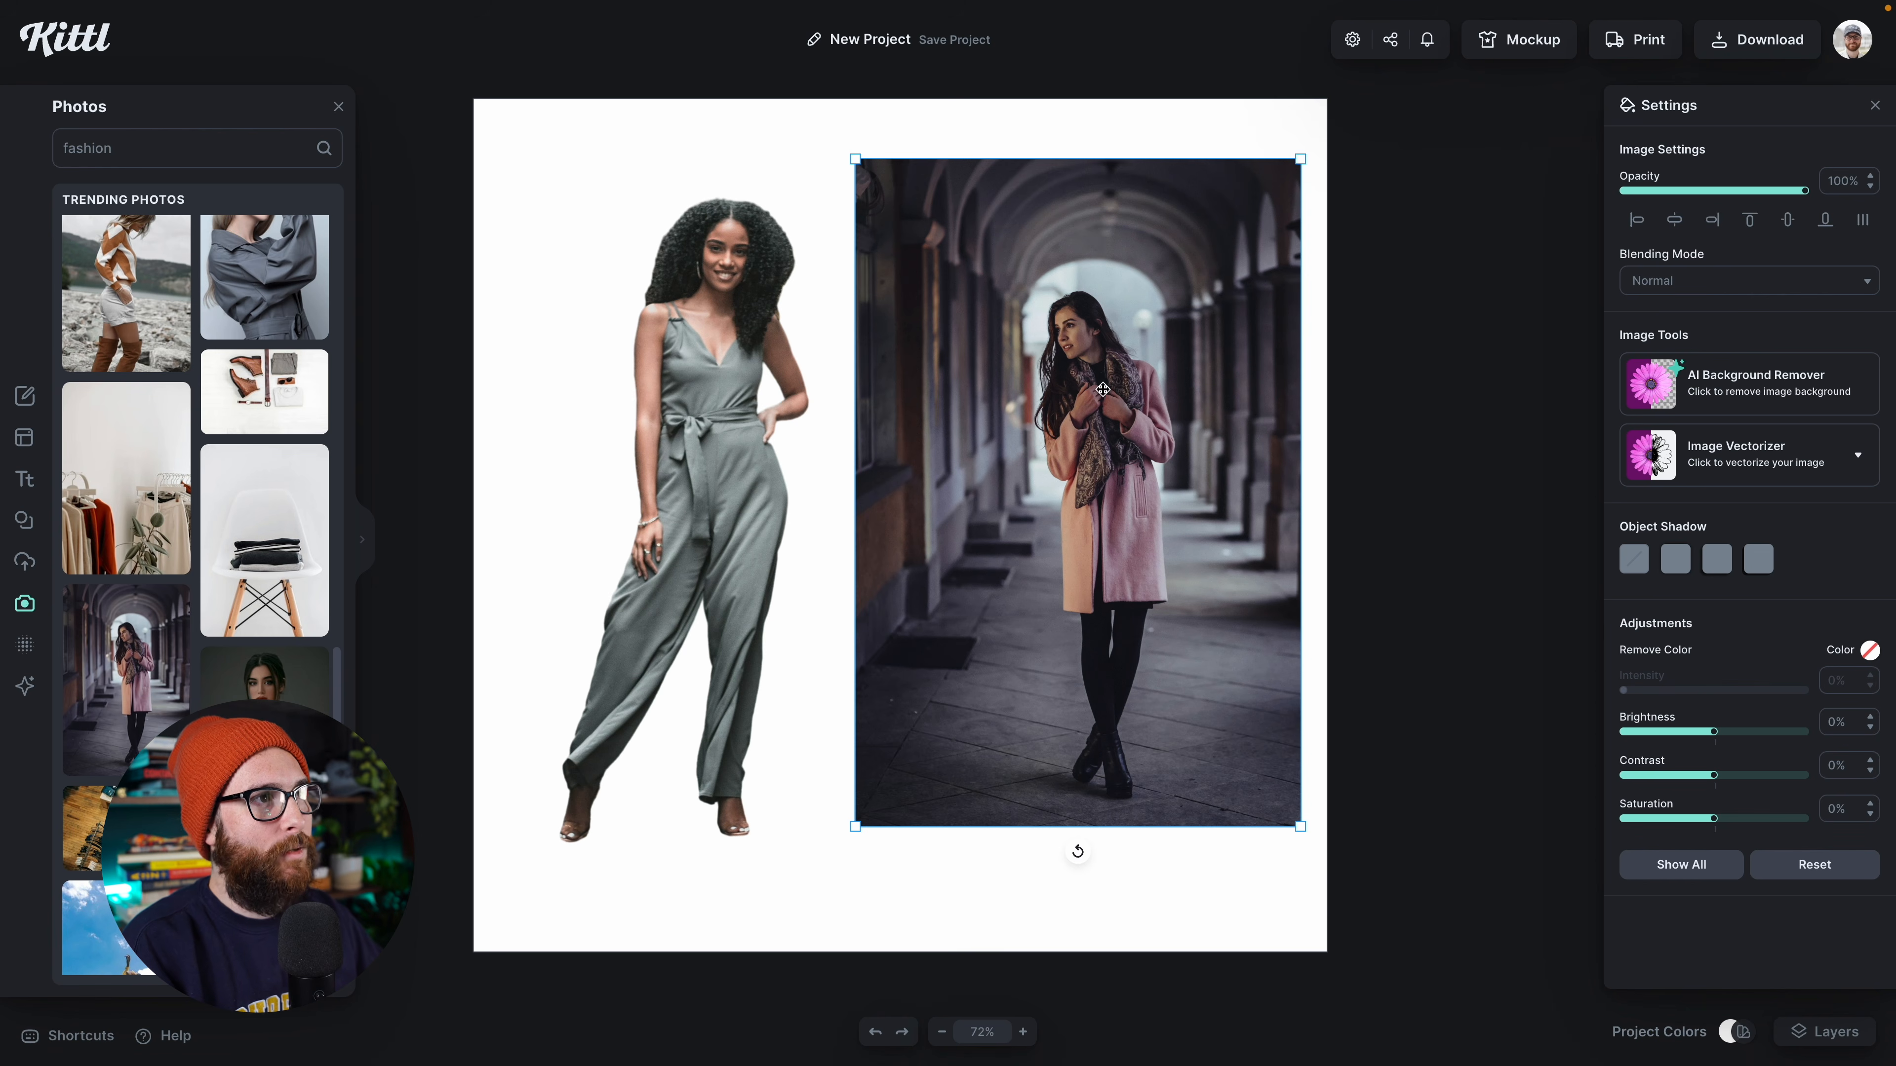
drag(1306, 157, 1352, 91)
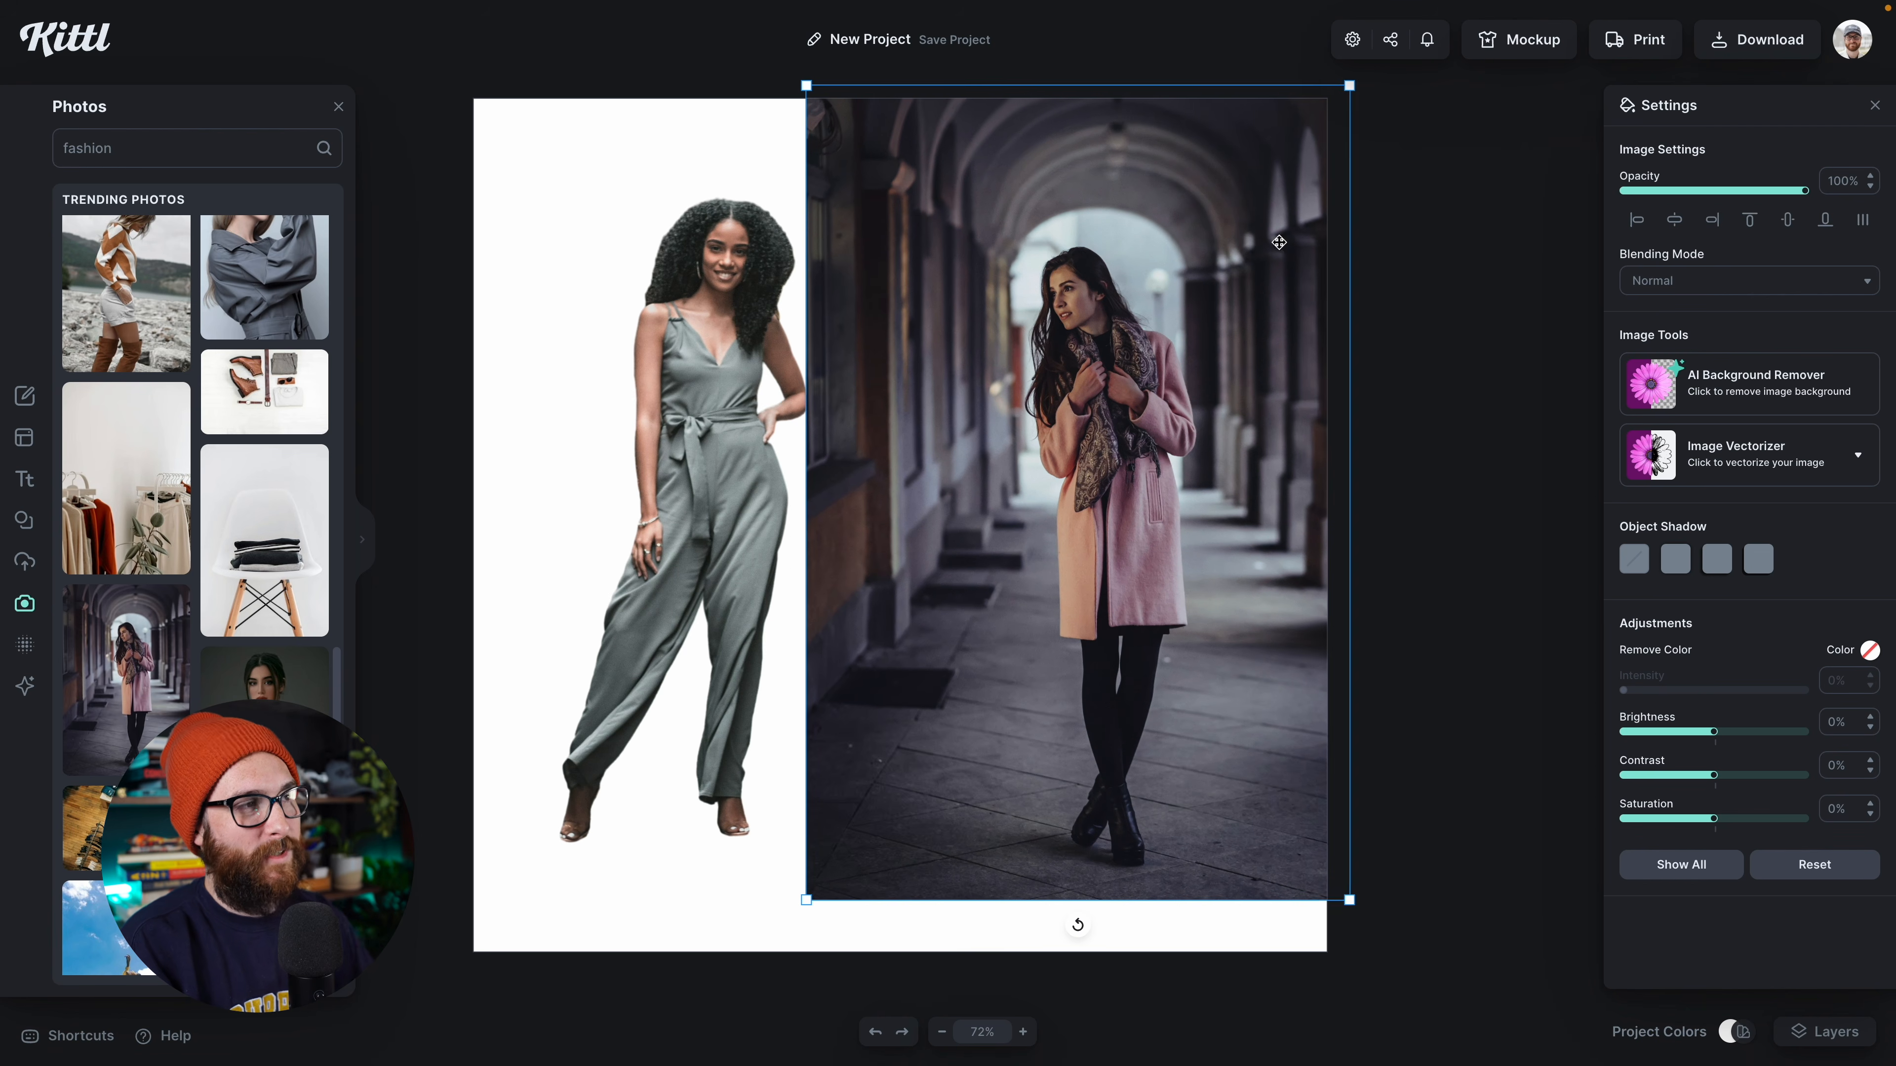
drag(1116, 504, 1086, 505)
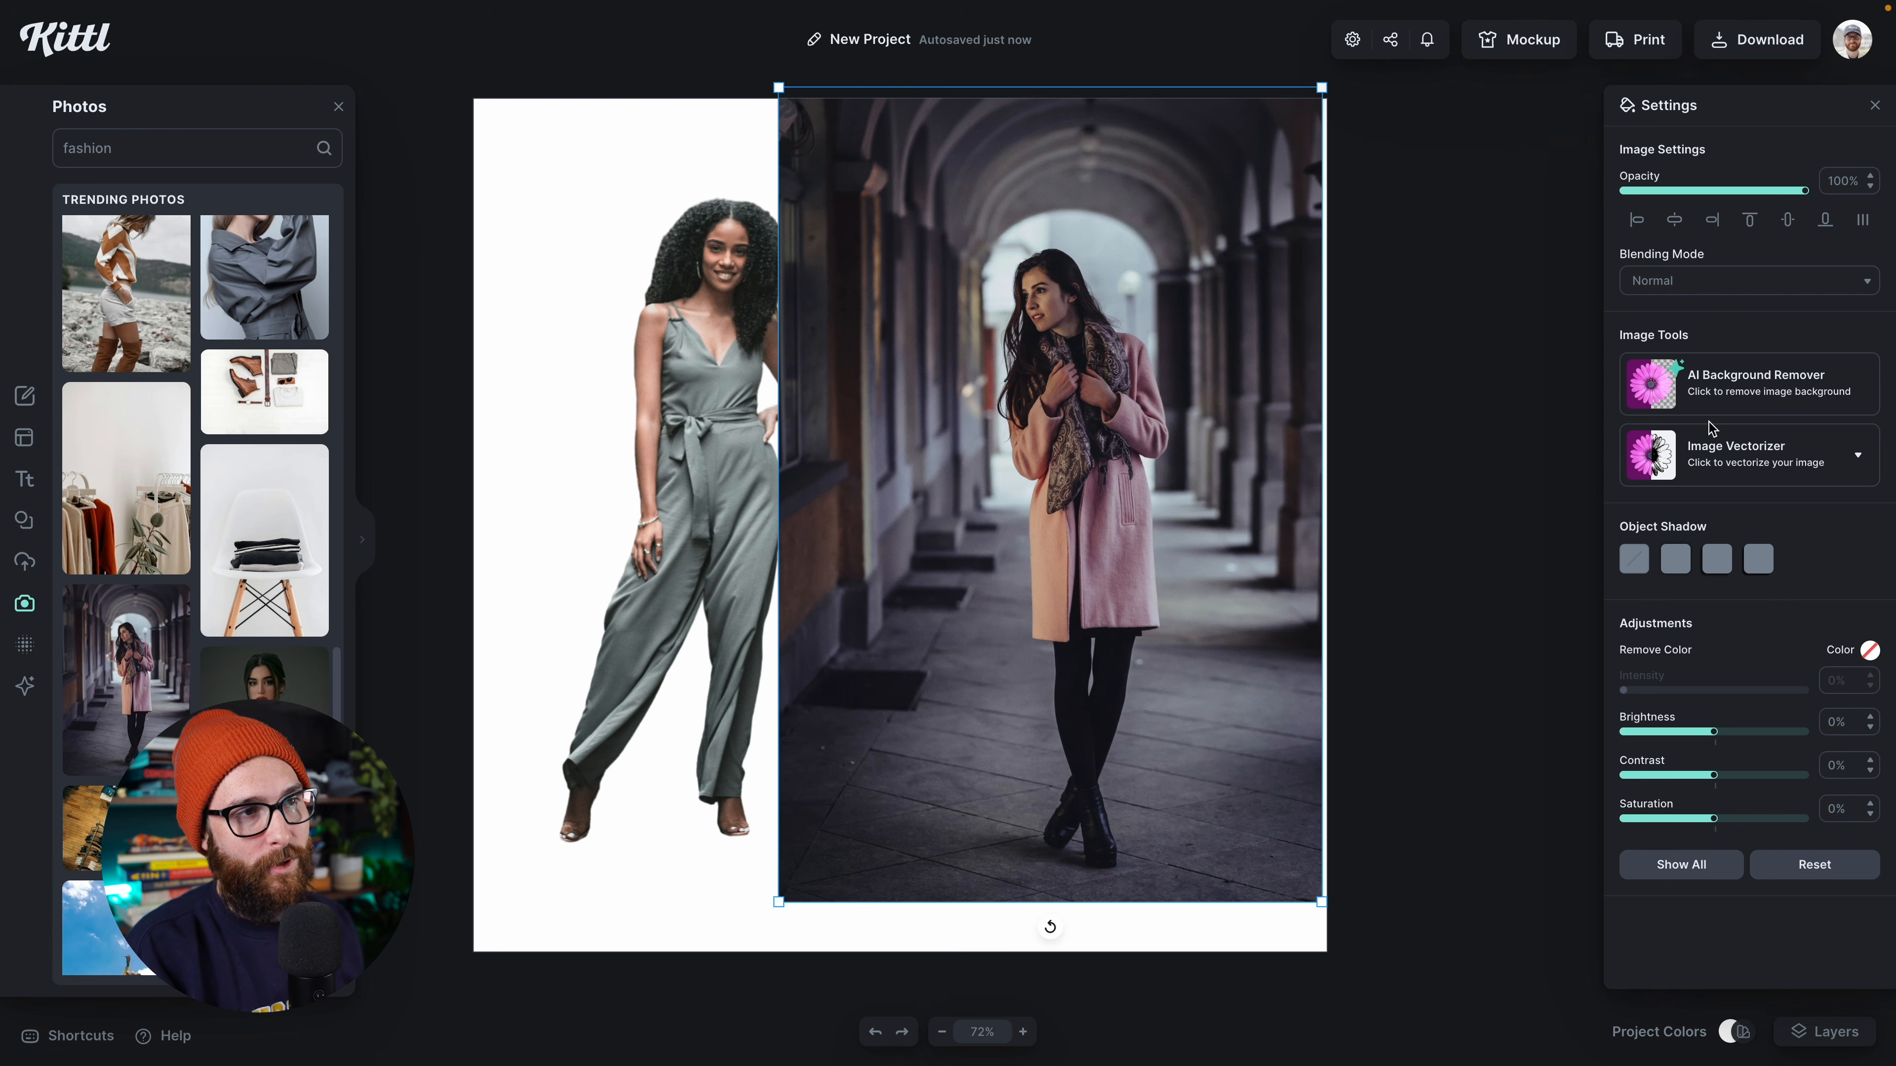
Step: Remove the pink-coat photo's background, enlarge the cutout to about the jumpsuit figure's height and nudge the jumpsuit figure right
click(1715, 396)
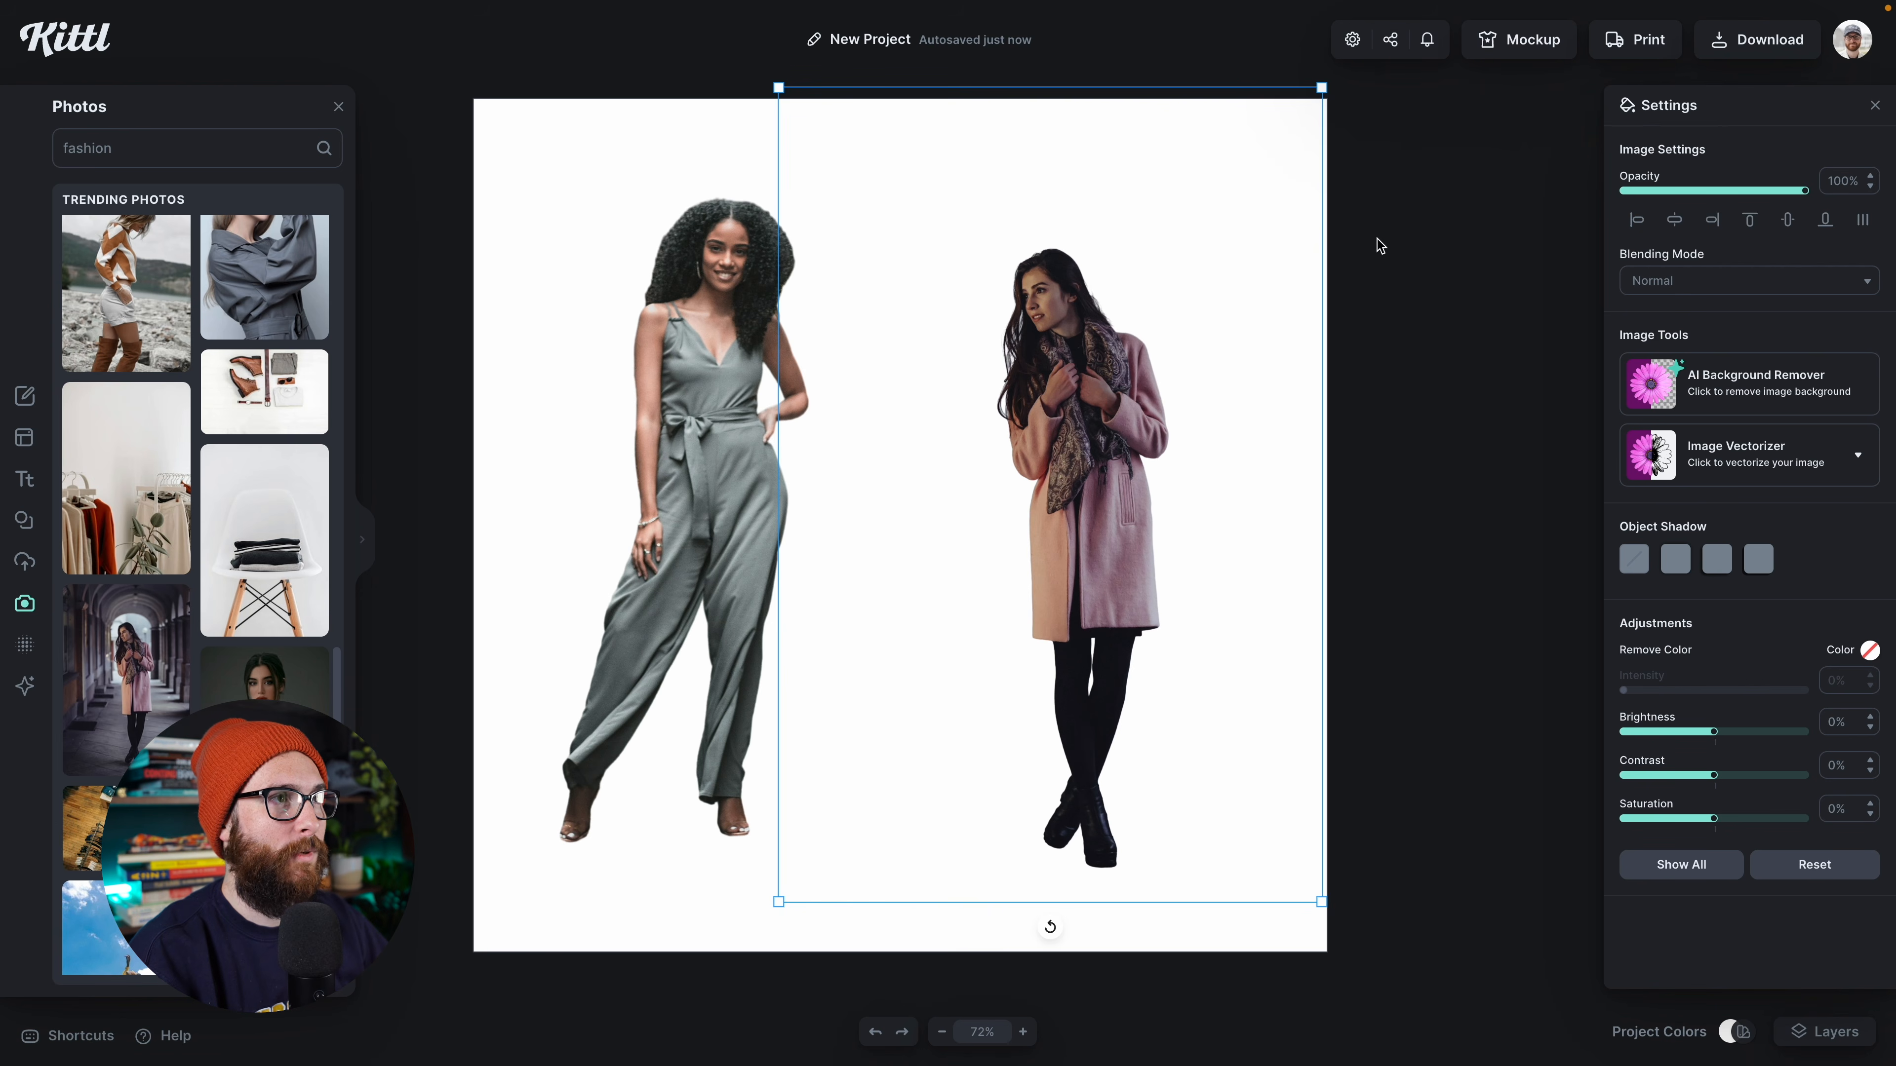
drag(1323, 85, 1355, 36)
drag(1177, 522, 1150, 496)
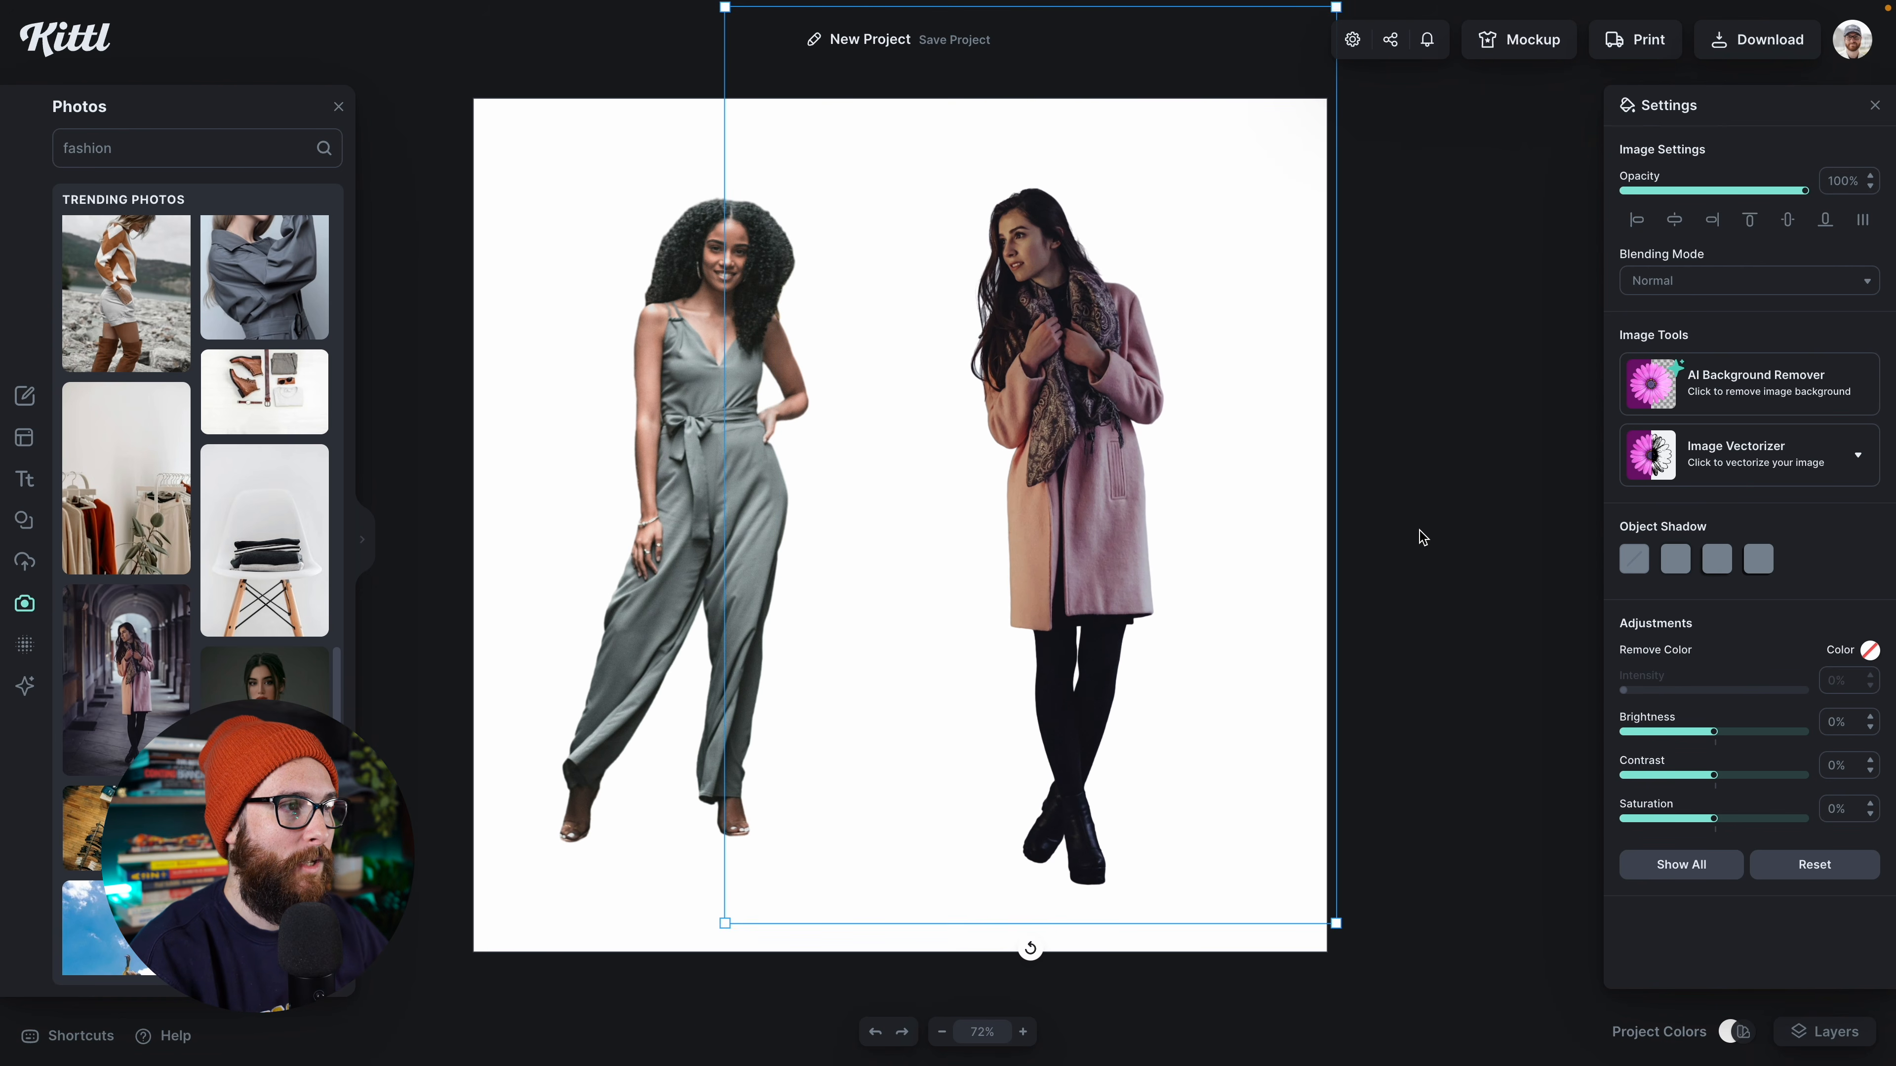
click(1422, 533)
drag(722, 576, 738, 579)
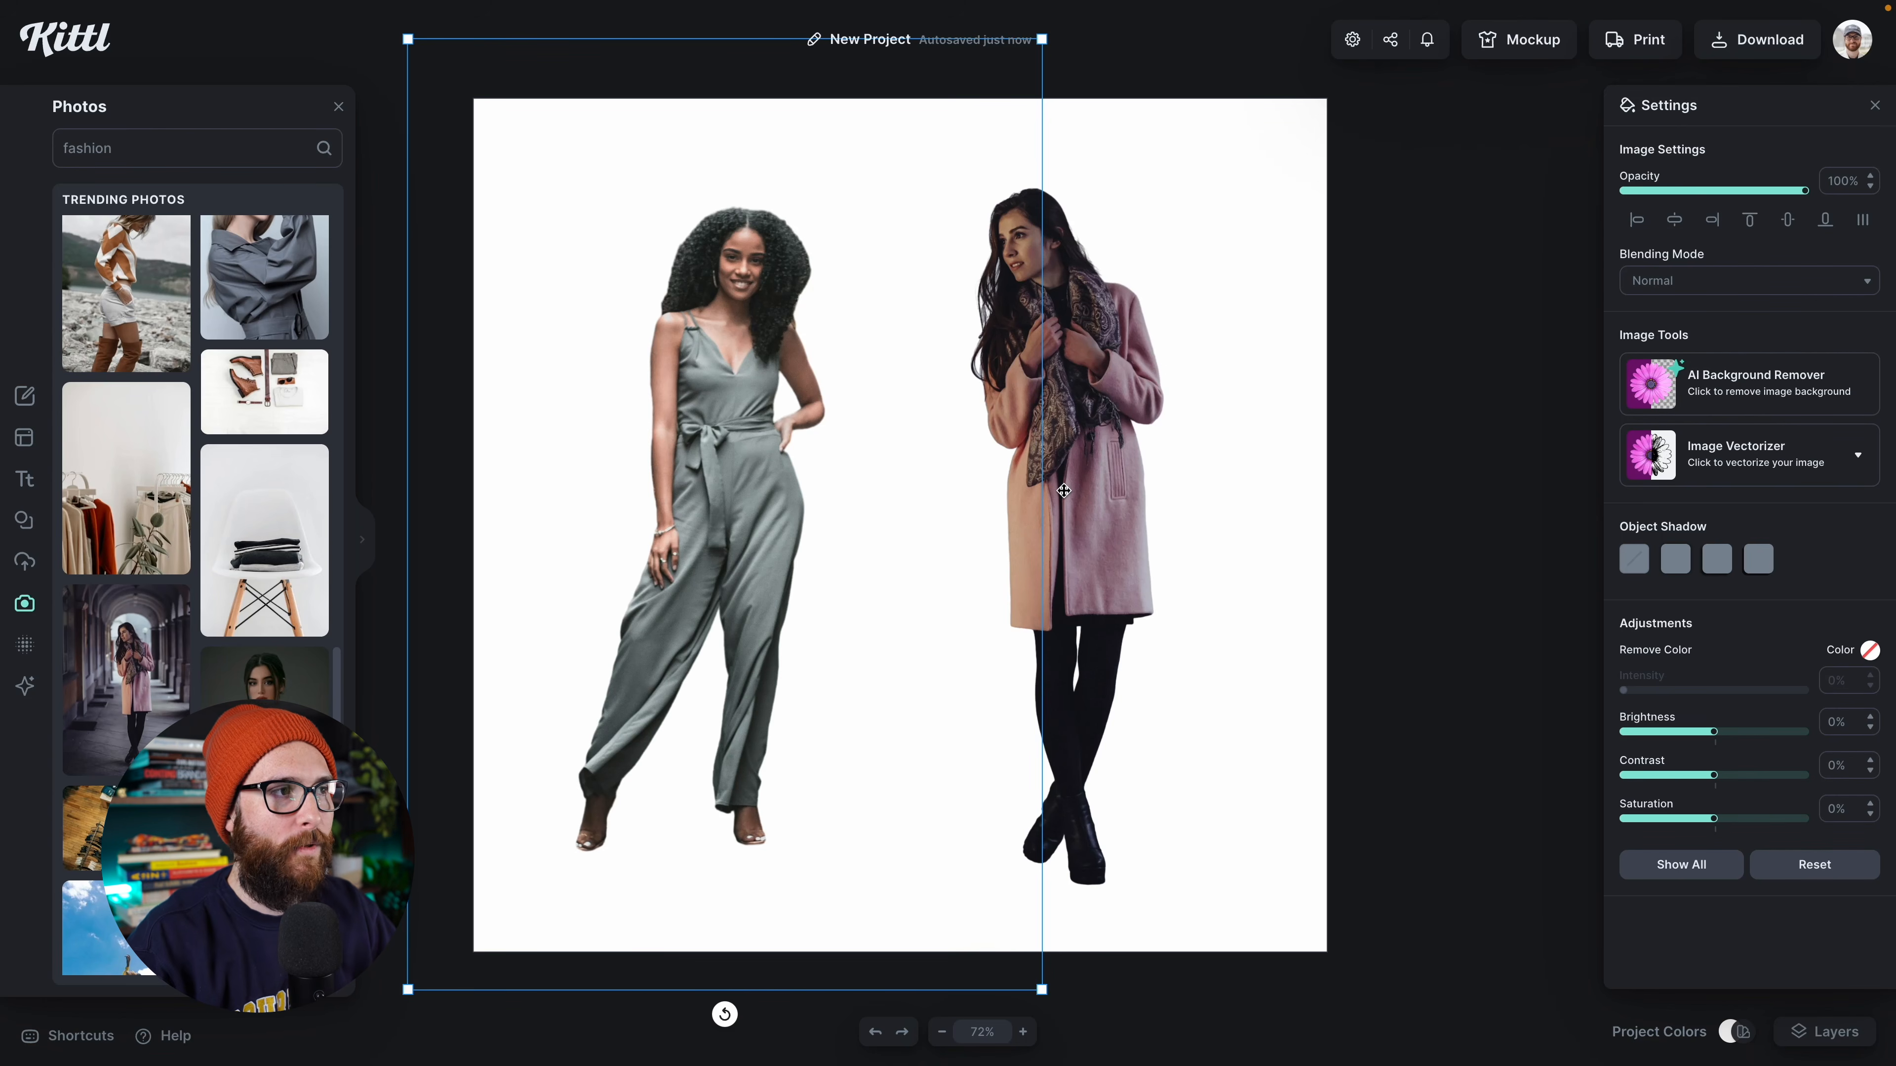
Step: Delete both woman cutouts to clear the canvas
click(1063, 490)
key(Delete)
click(768, 448)
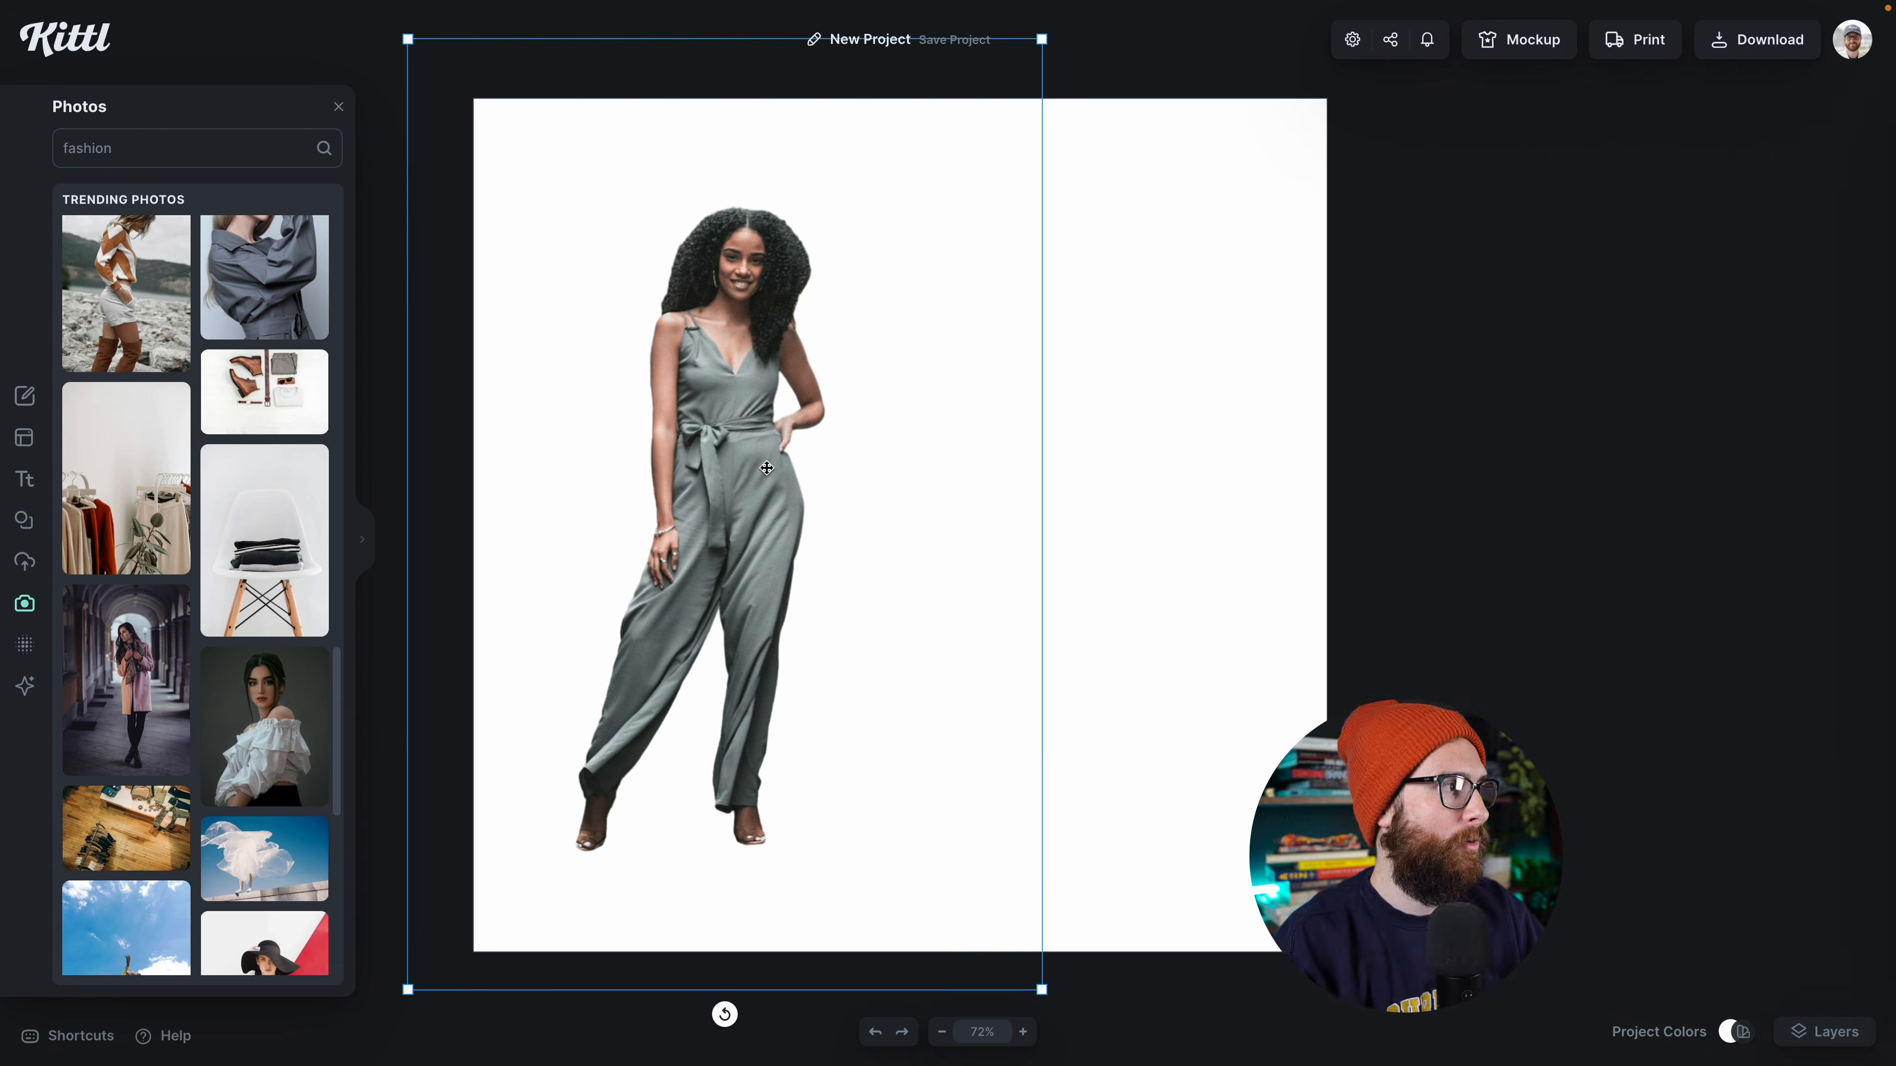
key(Delete)
Step: Open the Kittl AI image generator, browse all clipart styles and choose the Kawaii Icon style
click(25, 686)
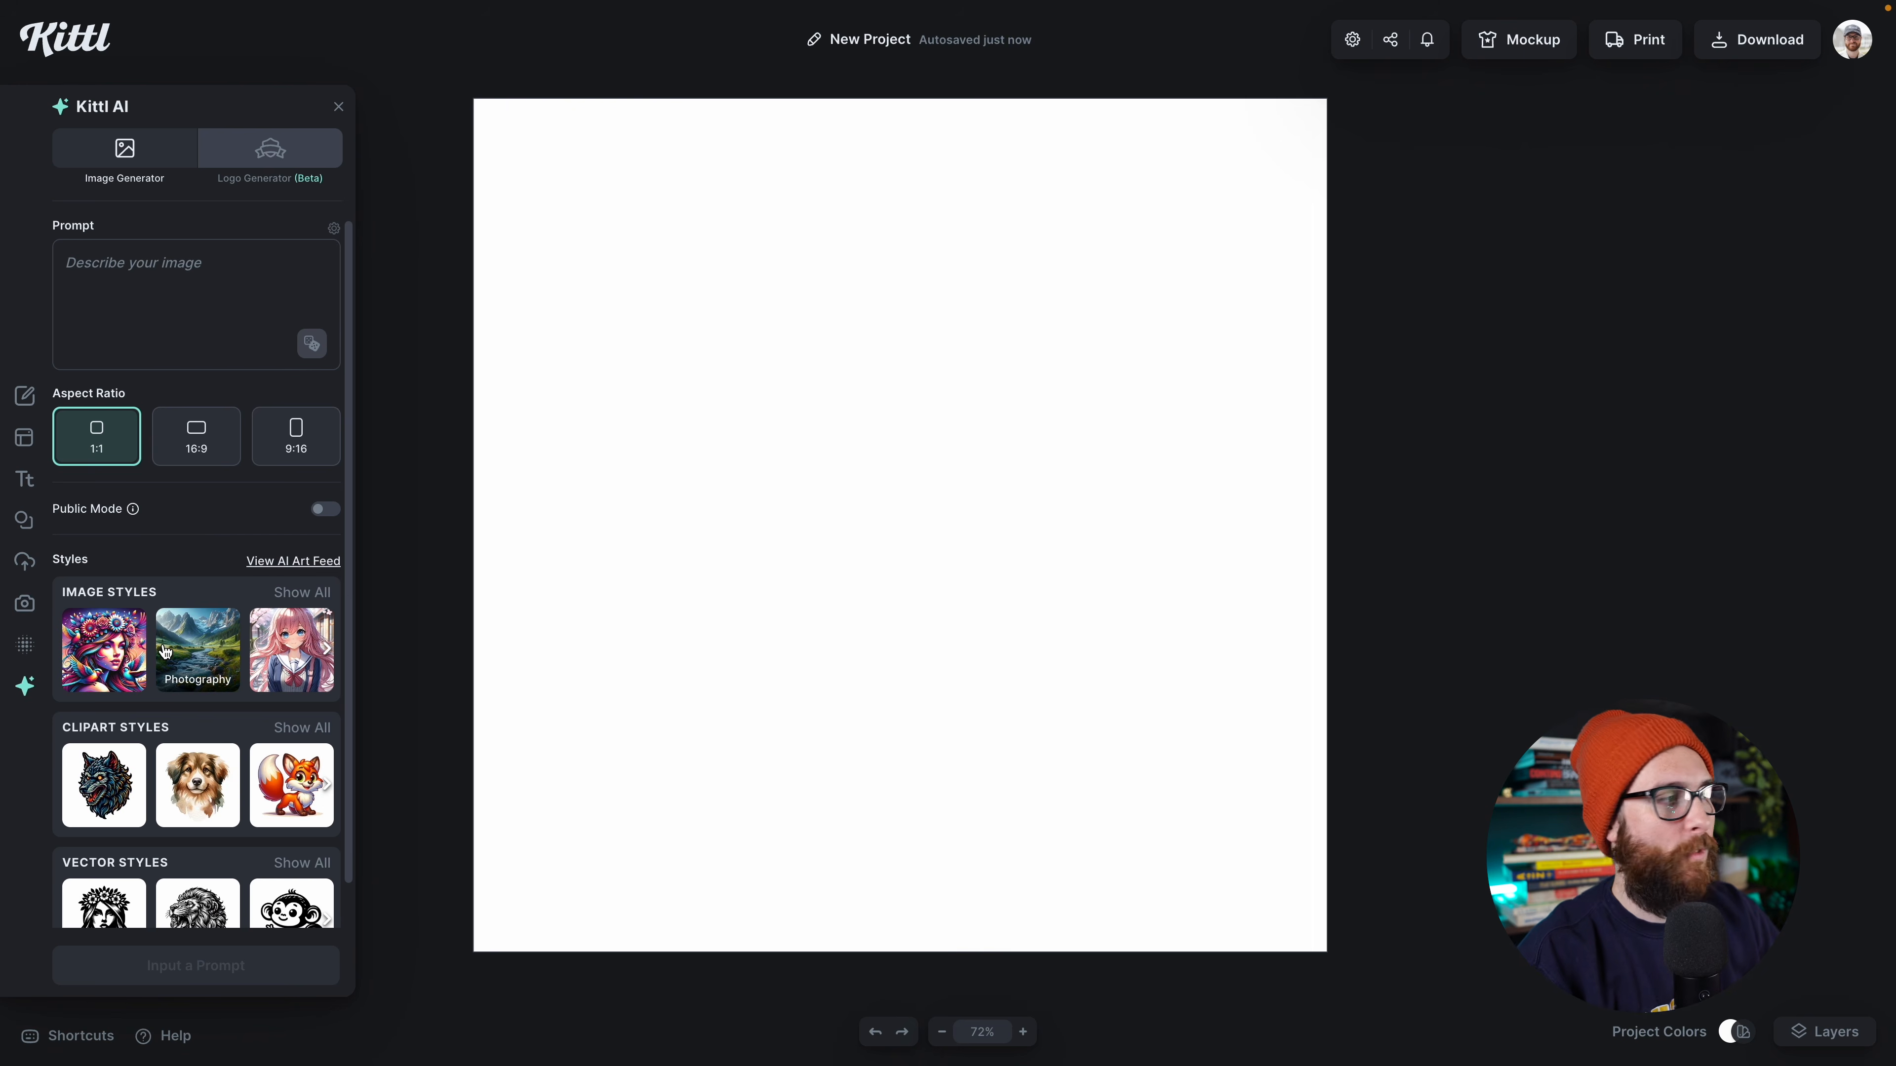
scroll(198, 621, down, 1)
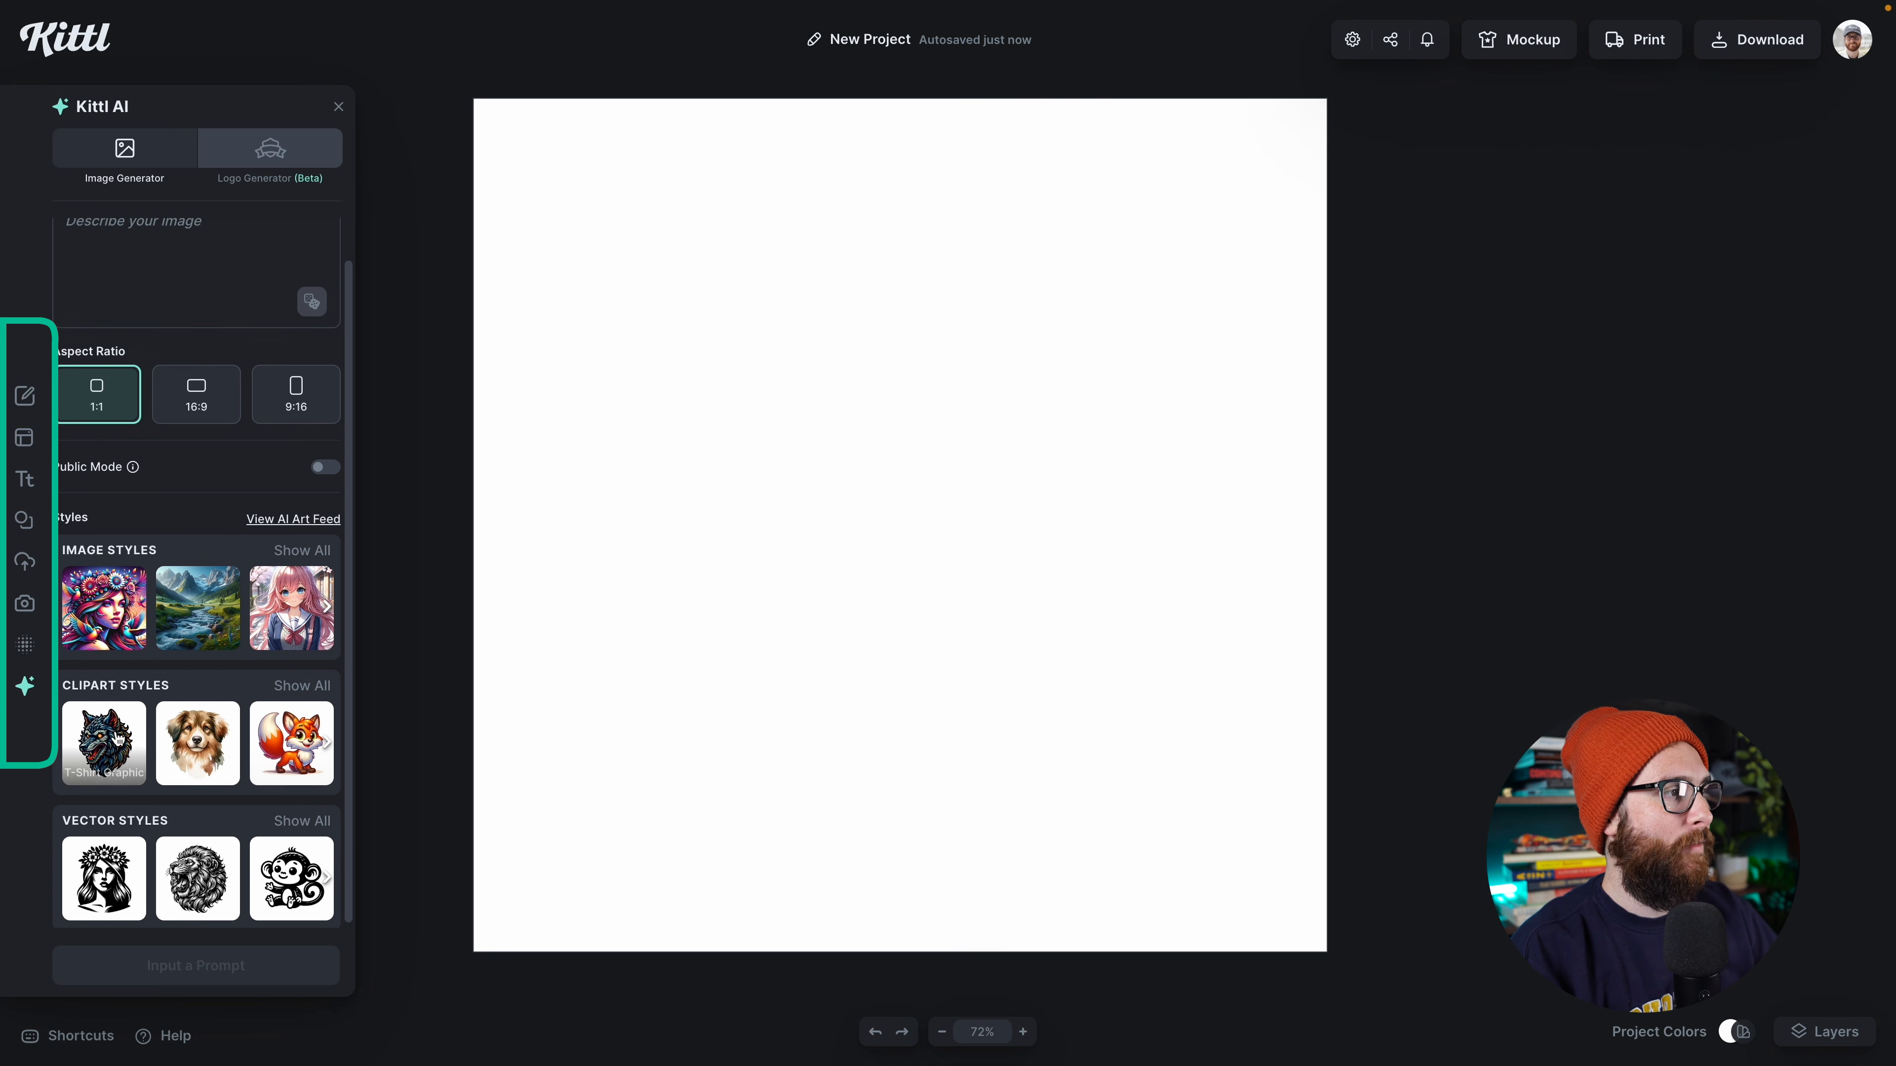
click(289, 684)
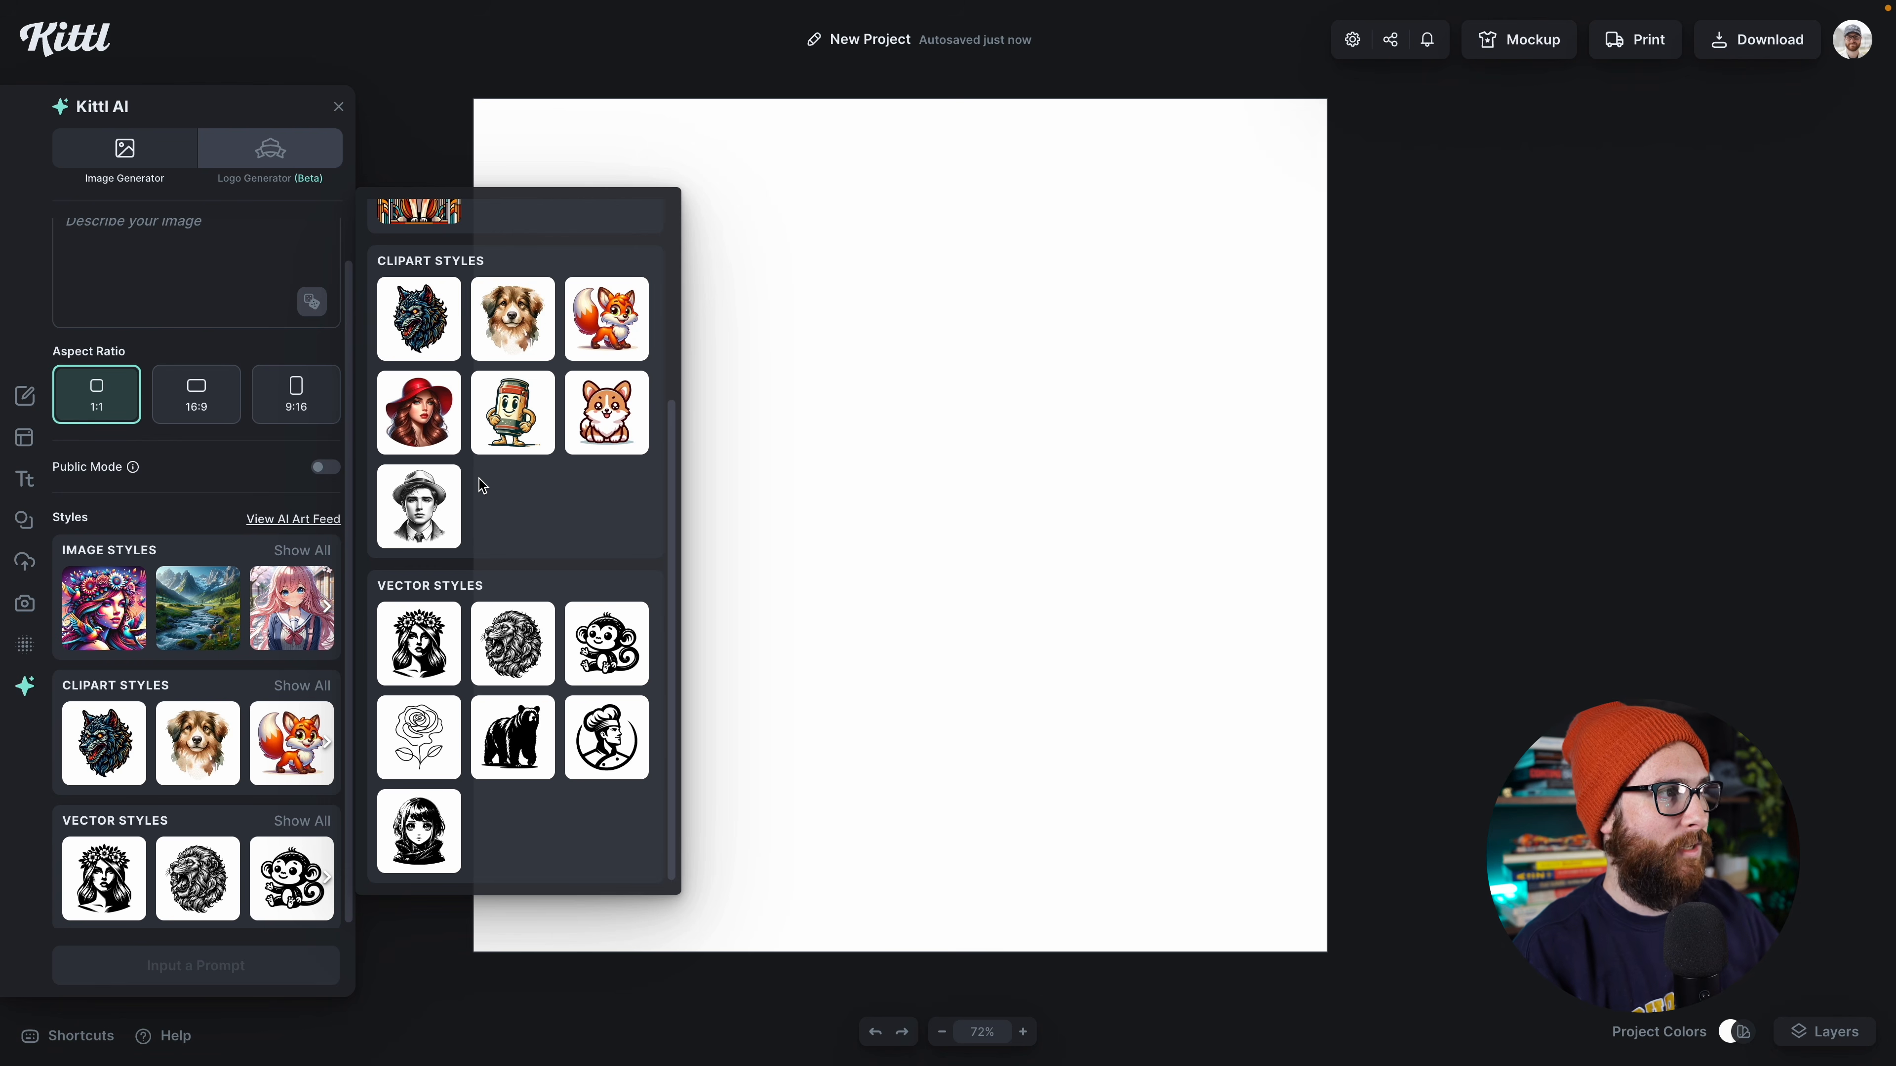
scroll(482, 482, up, 1)
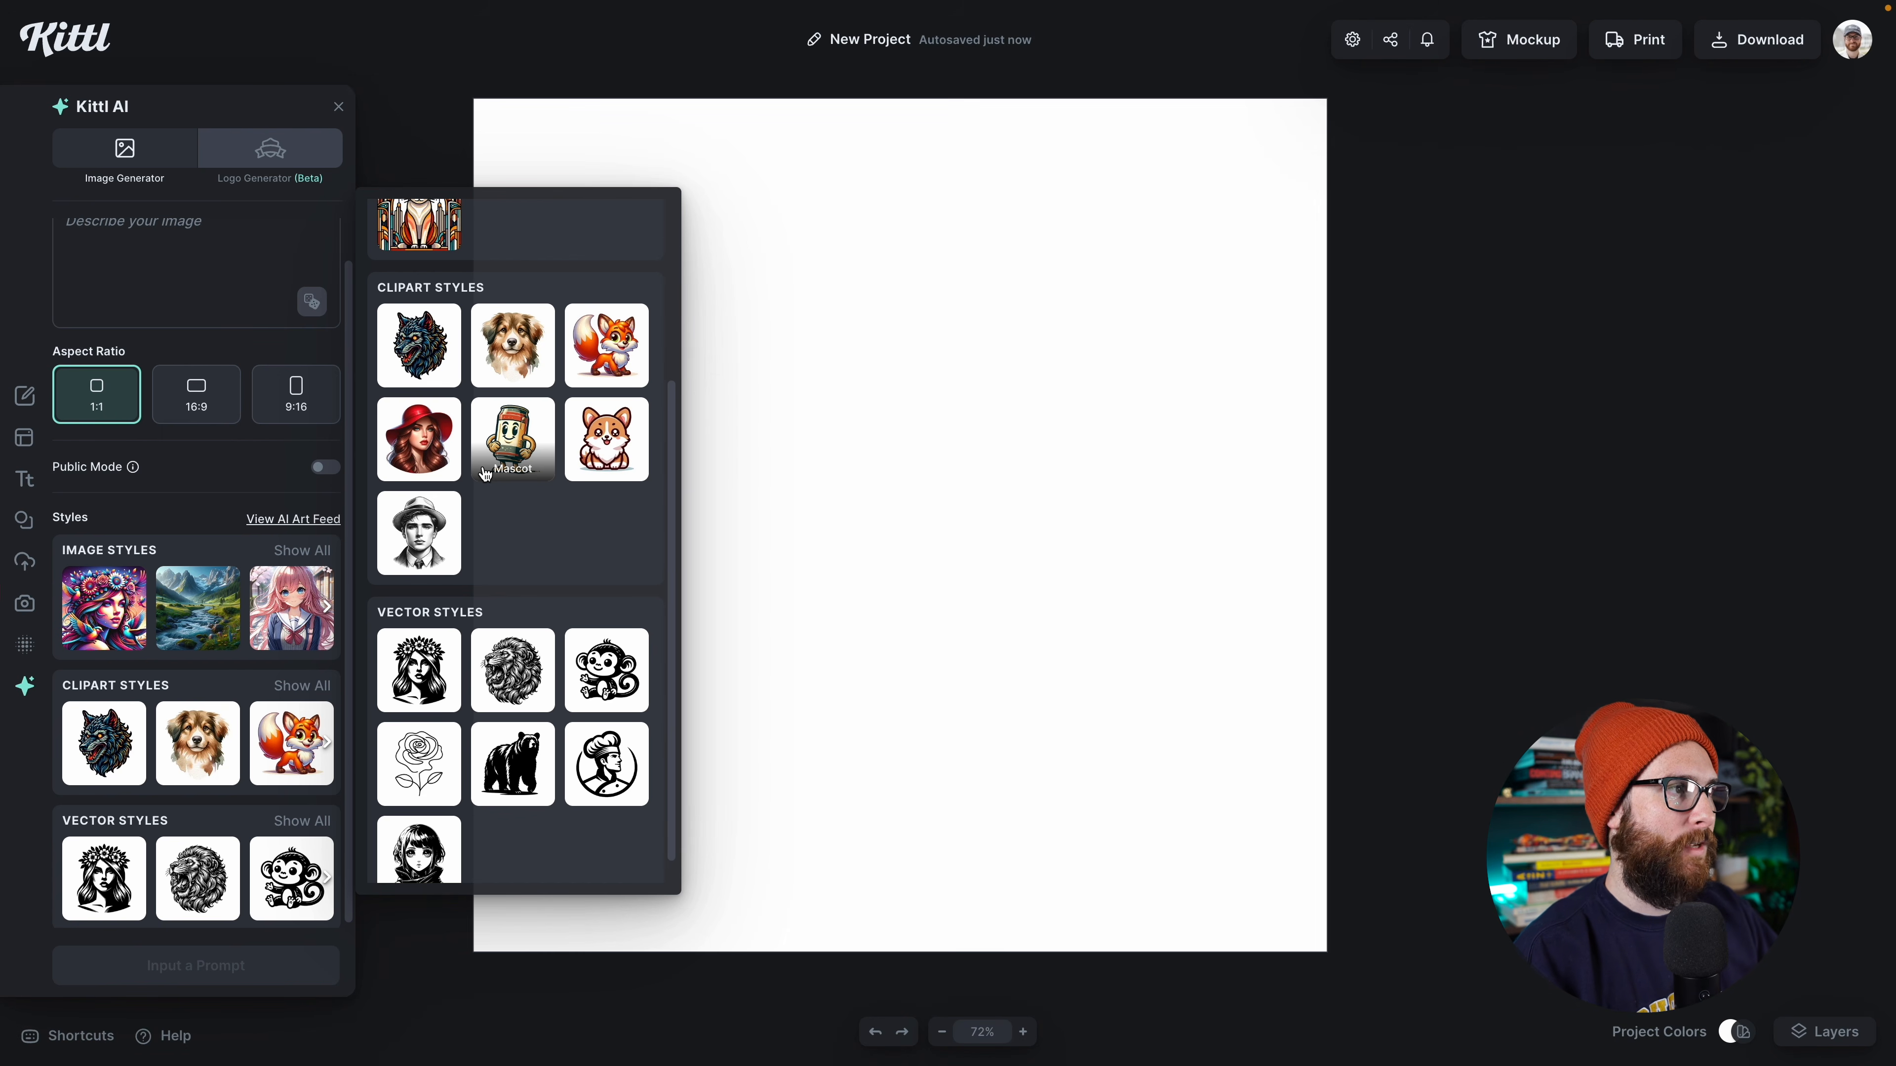
scroll(485, 475, up, 1)
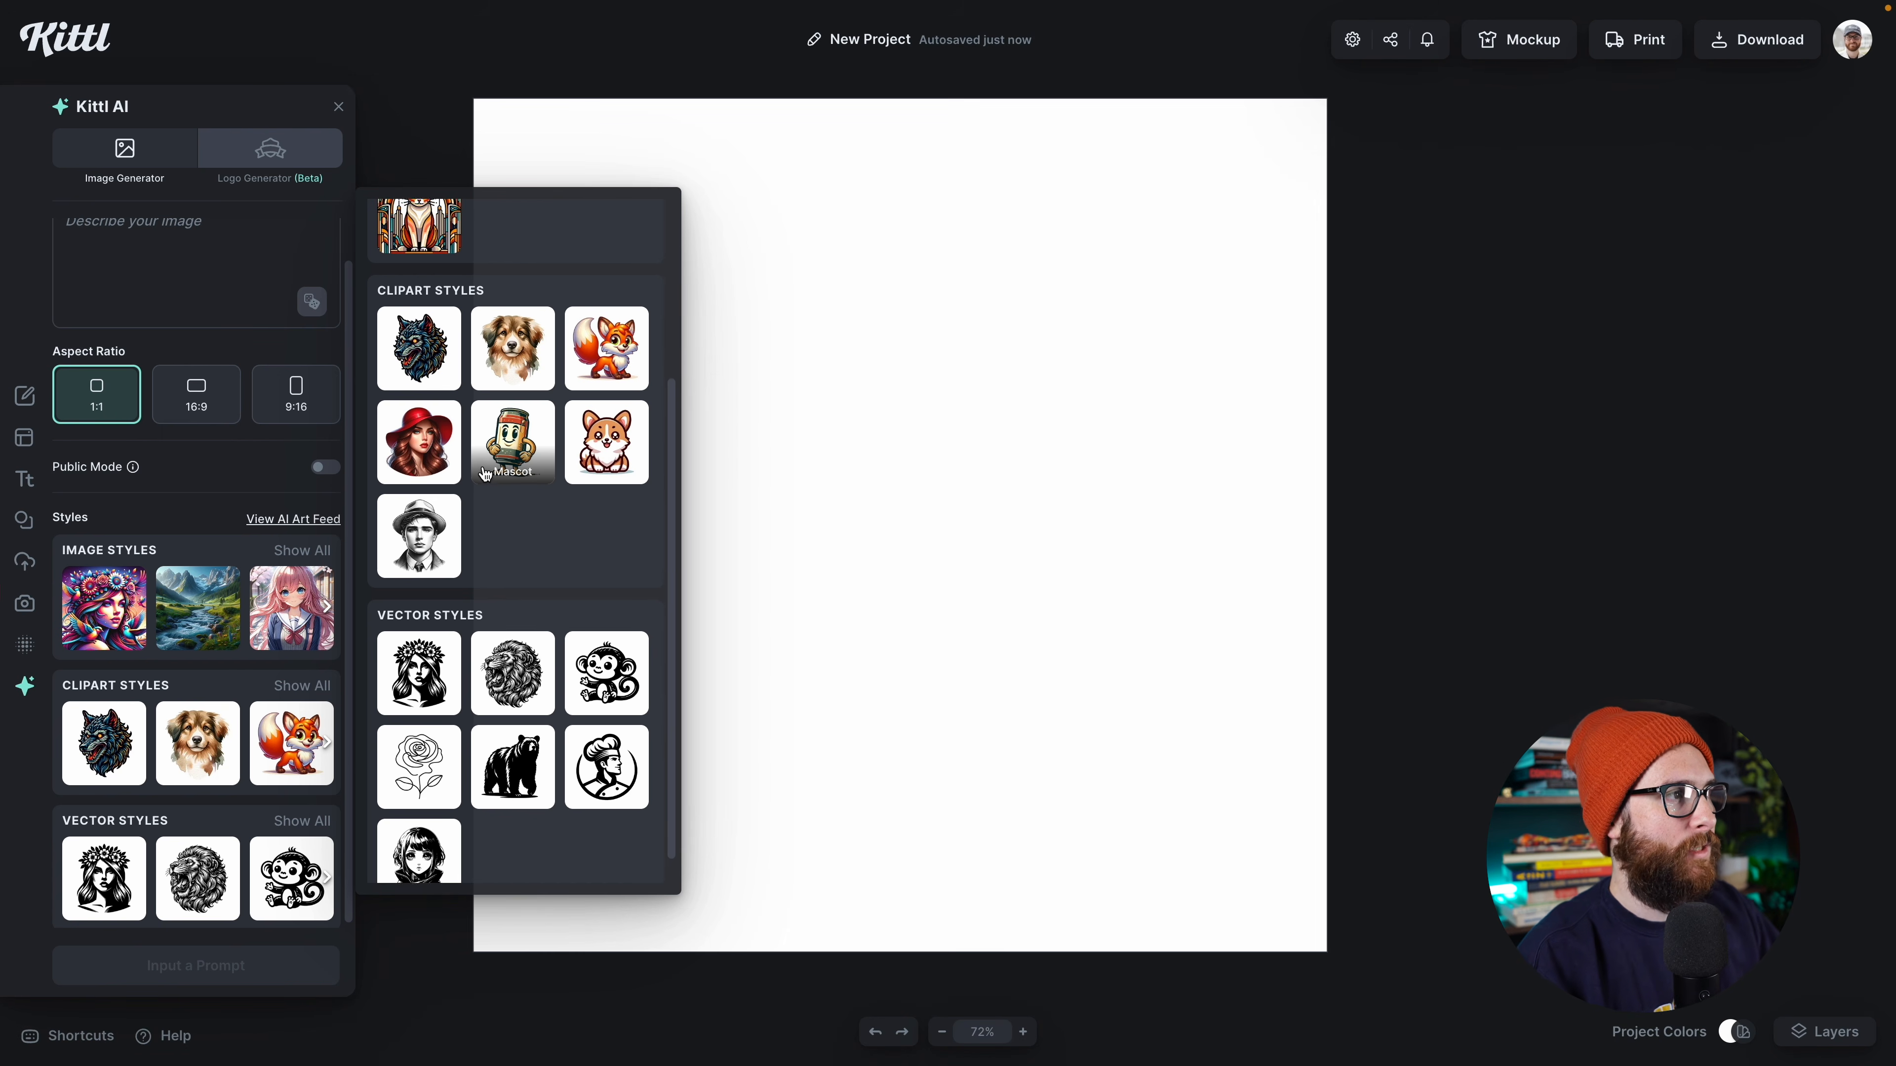
click(602, 447)
Step: Generate an image from the prompt "a turtle swimming" and enlarge it to about half the canvas width
click(196, 283)
text(a tr)
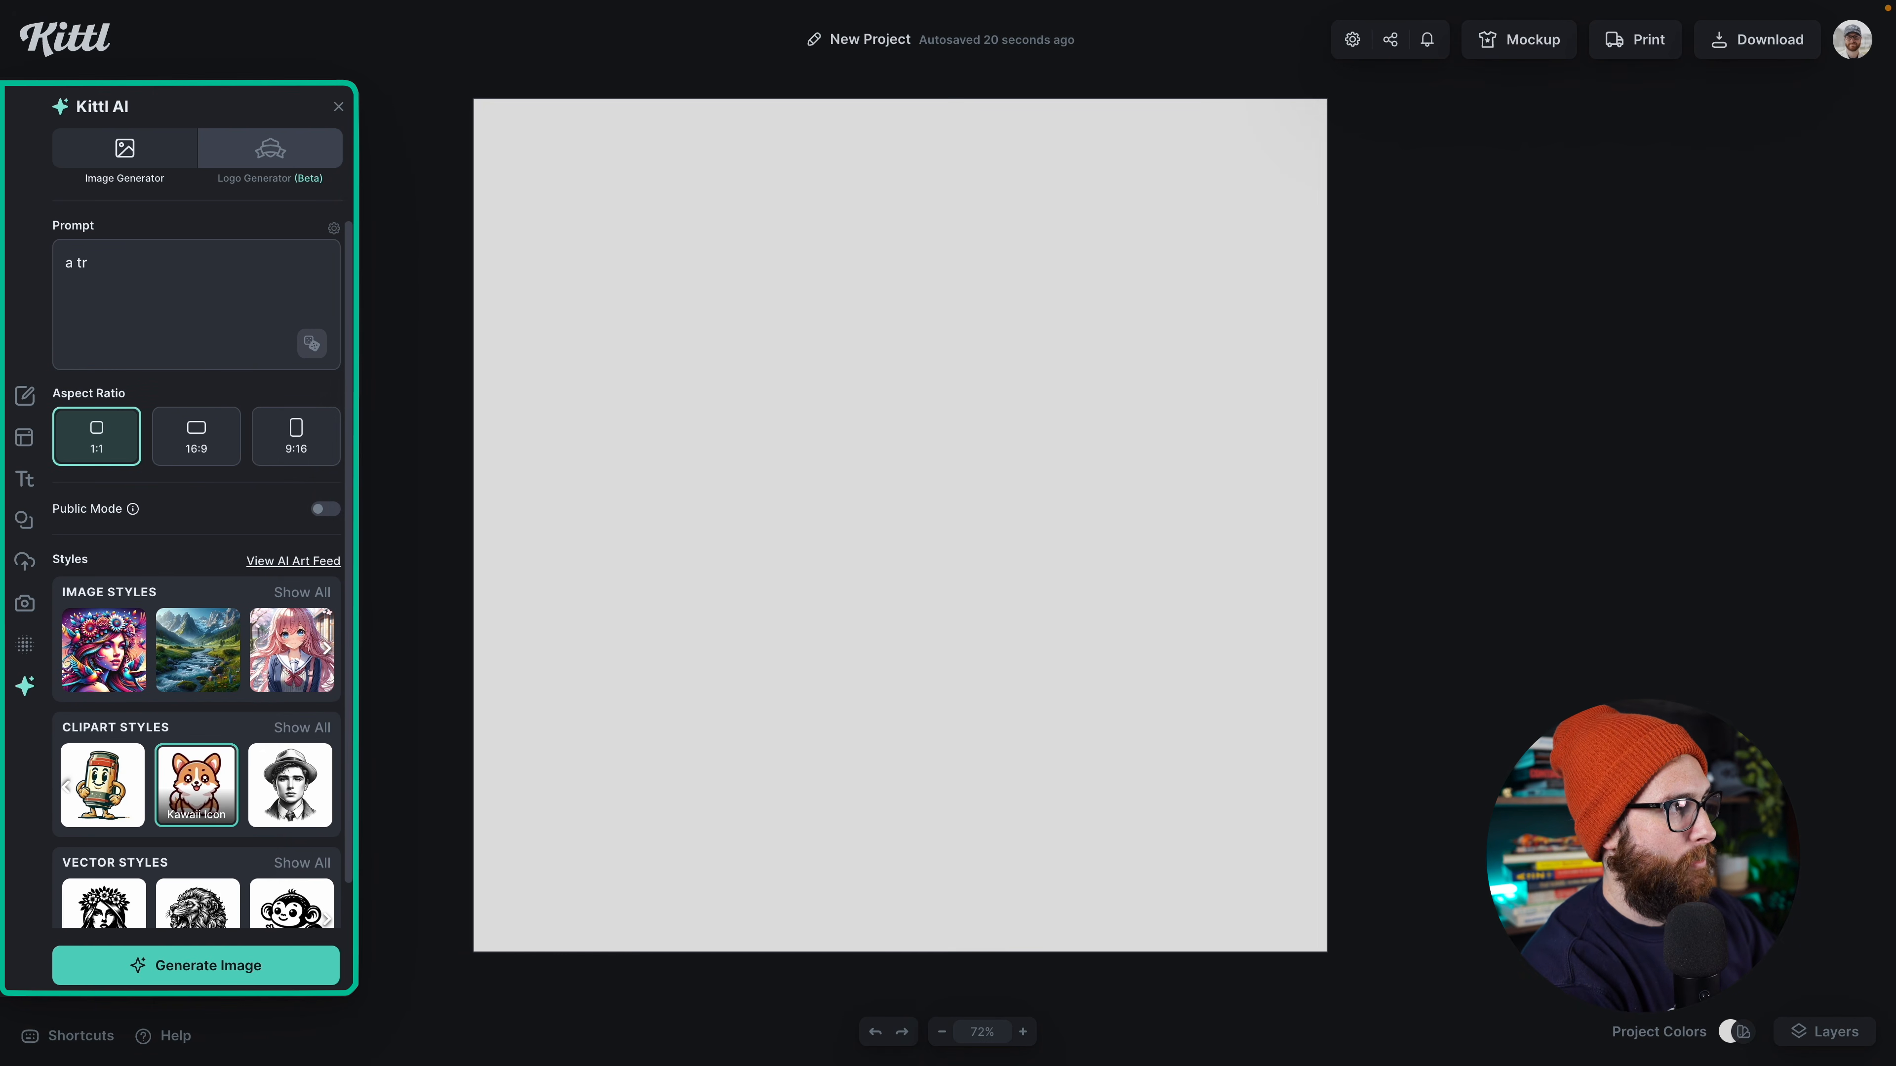
key(BackSpace)
text(urtle )
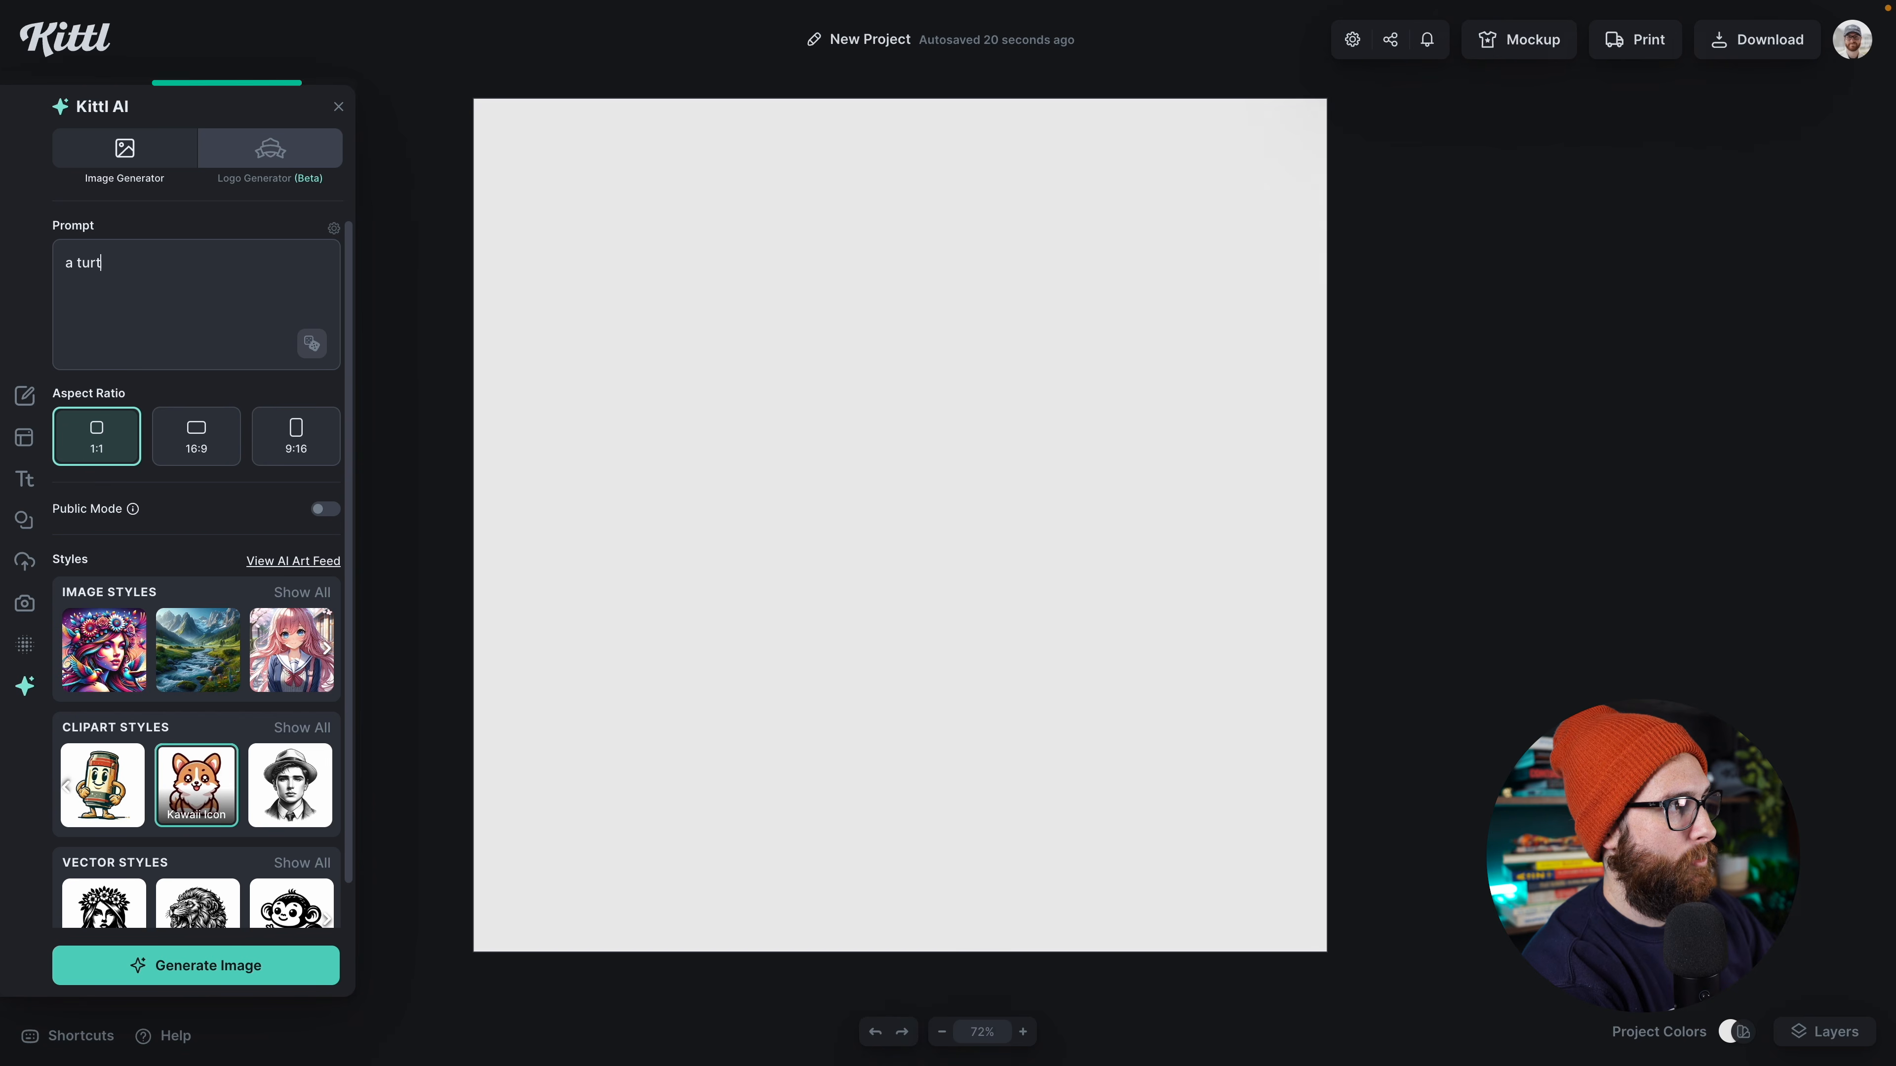
text(swimming)
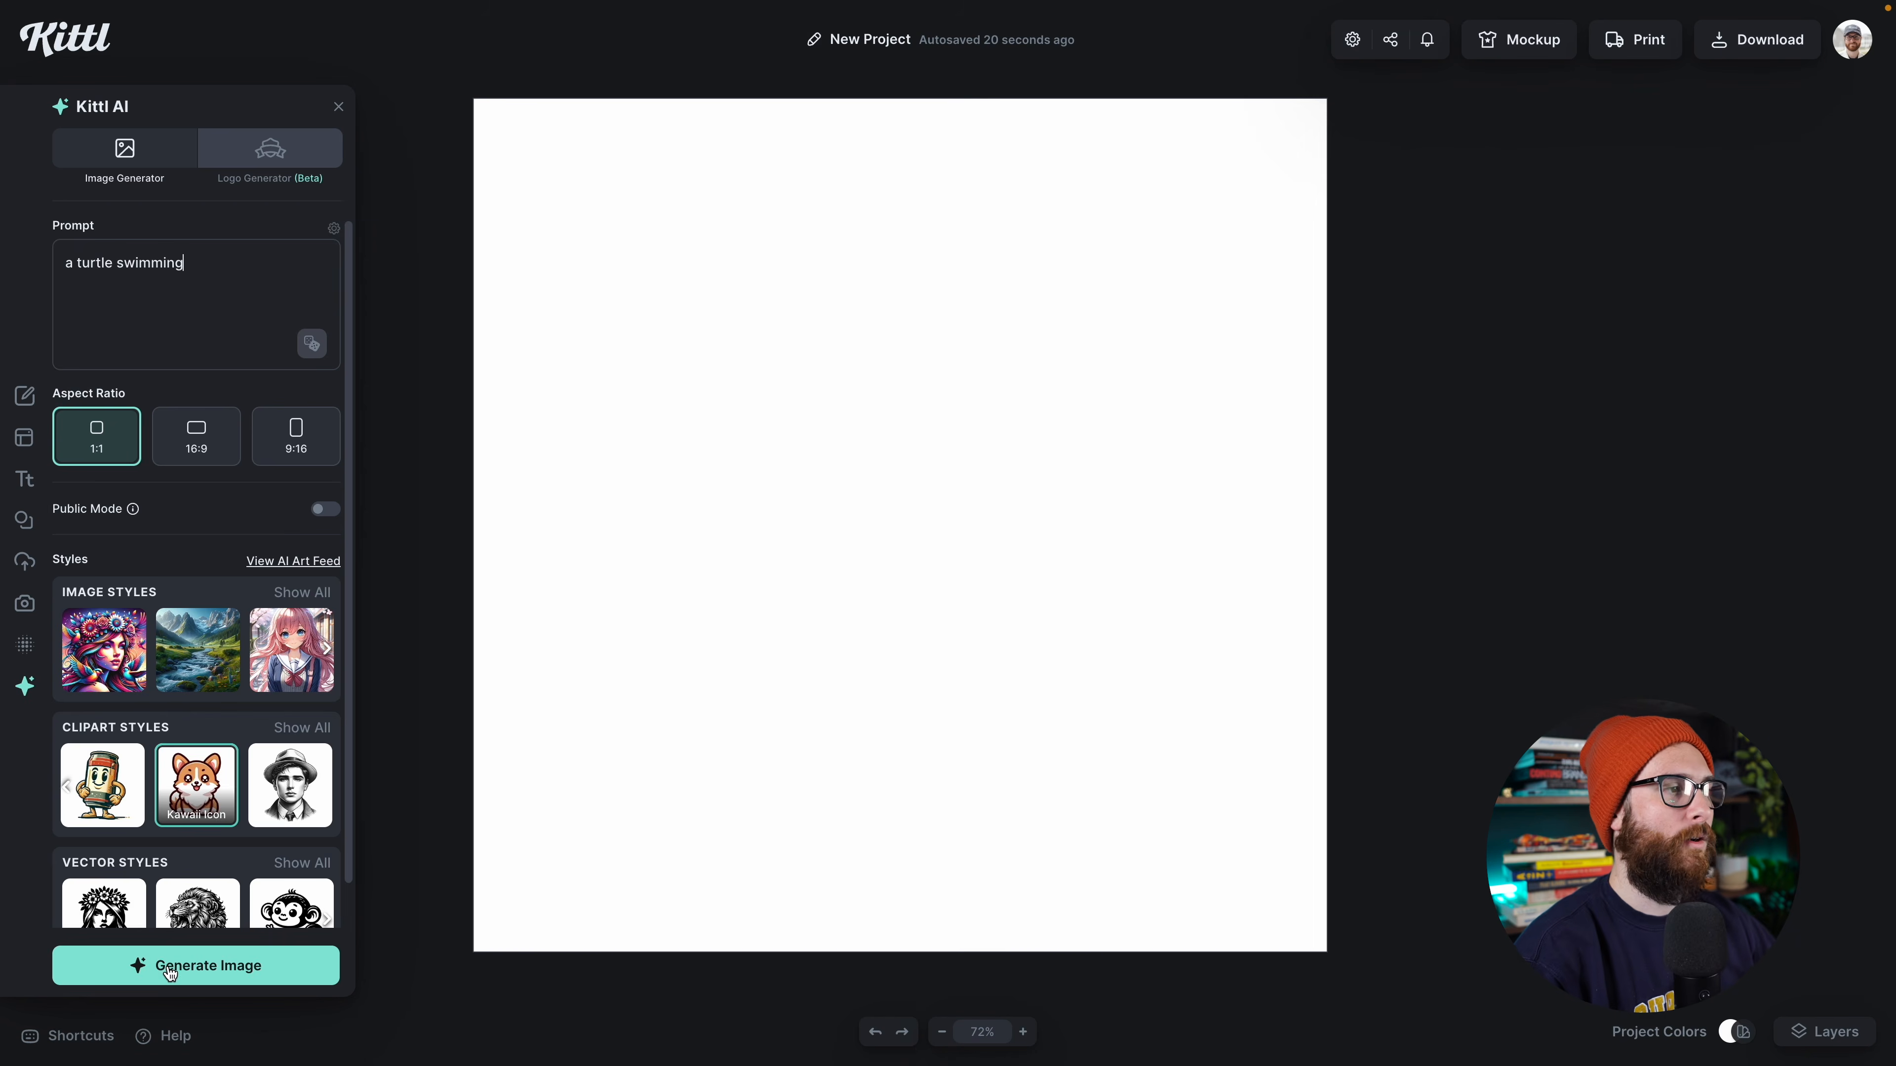
click(178, 967)
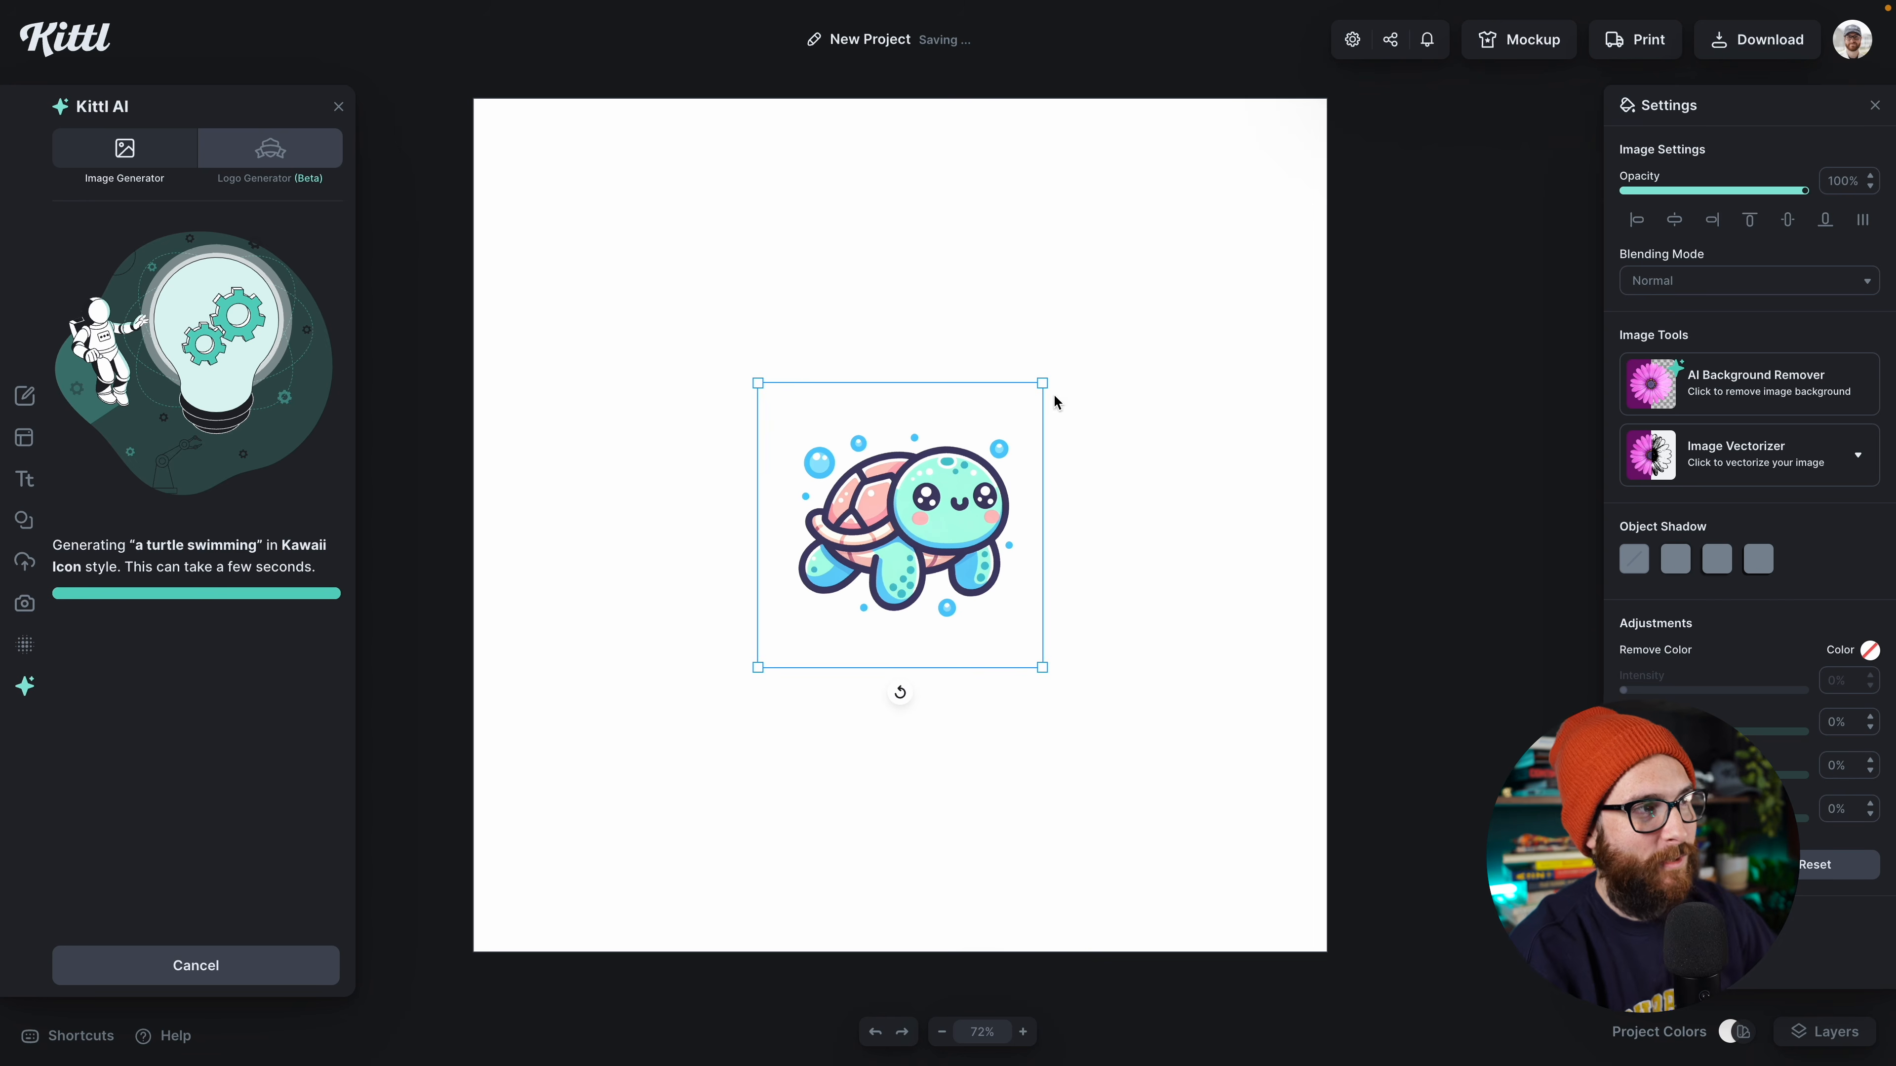
drag(1042, 383, 1134, 306)
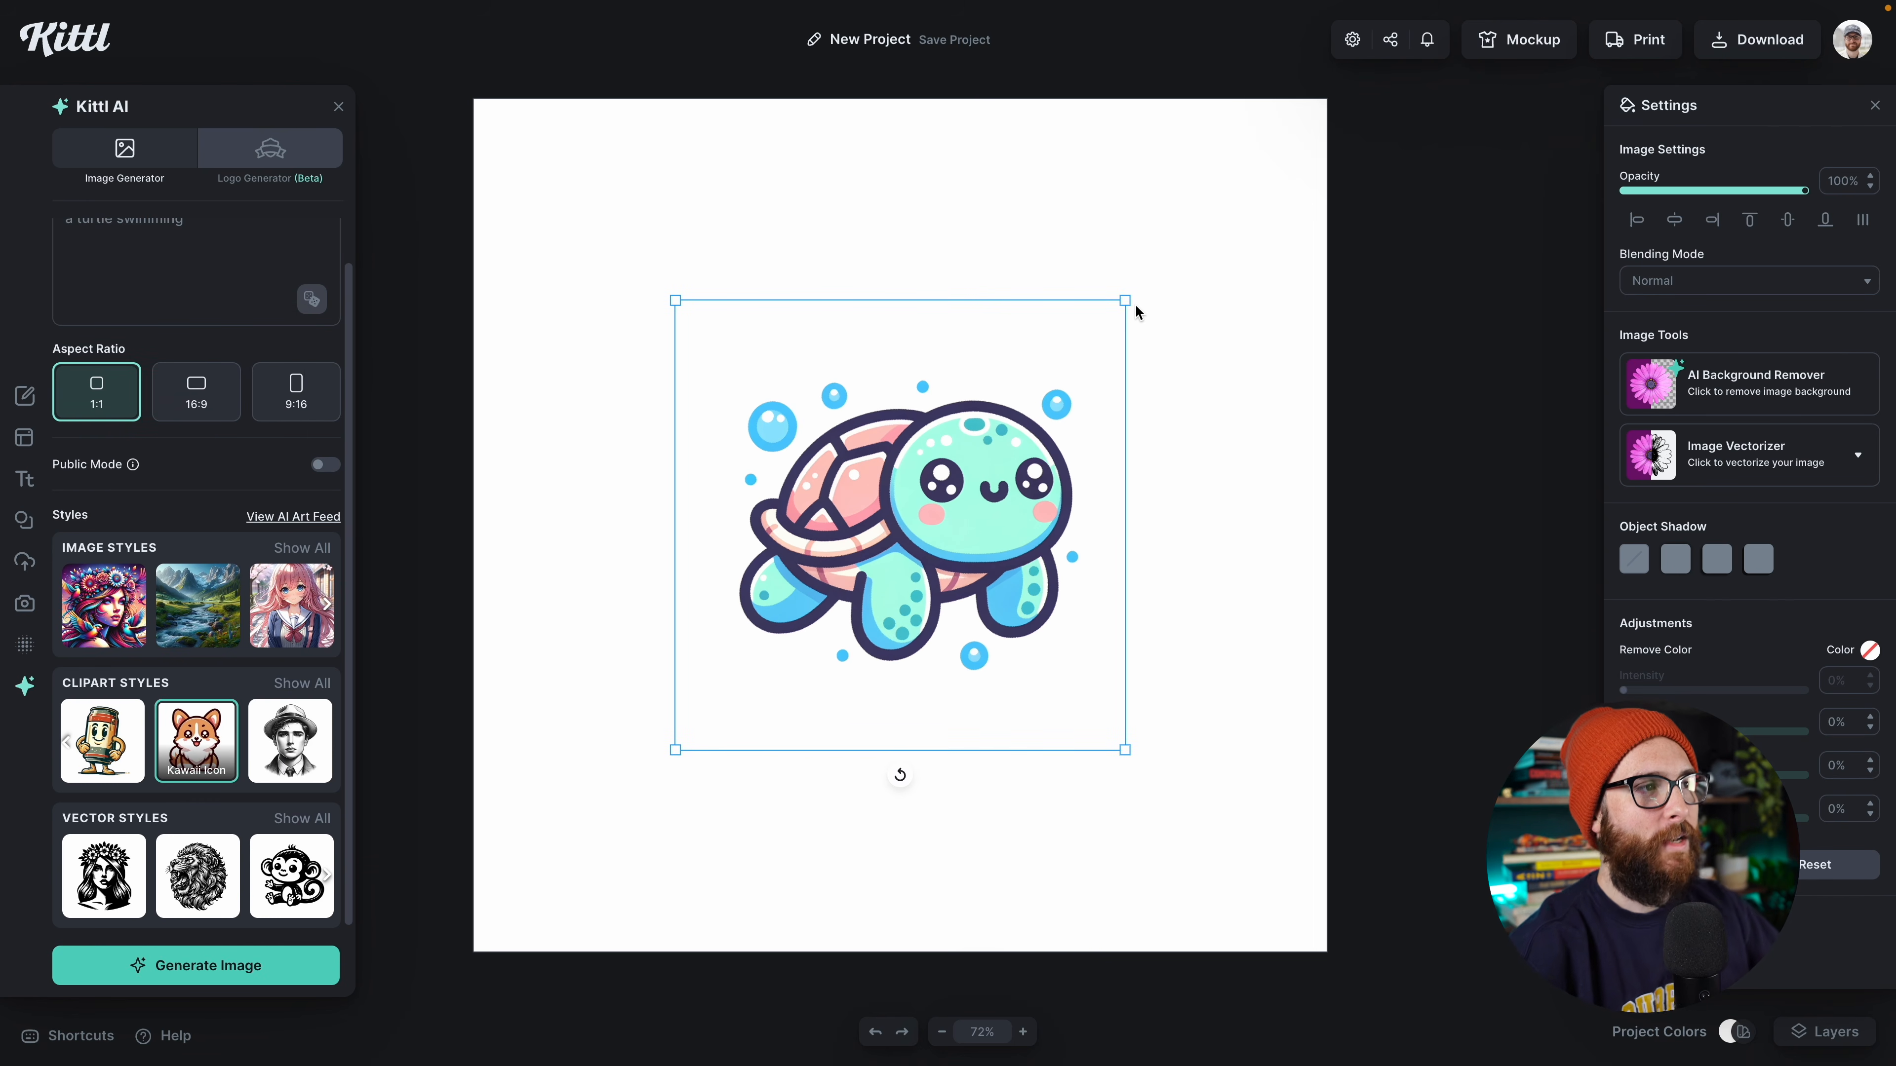
Step: Set the canvas background to dark grey, then shift the turtle image slightly and enlarge it to about 60% of the canvas width
click(1168, 359)
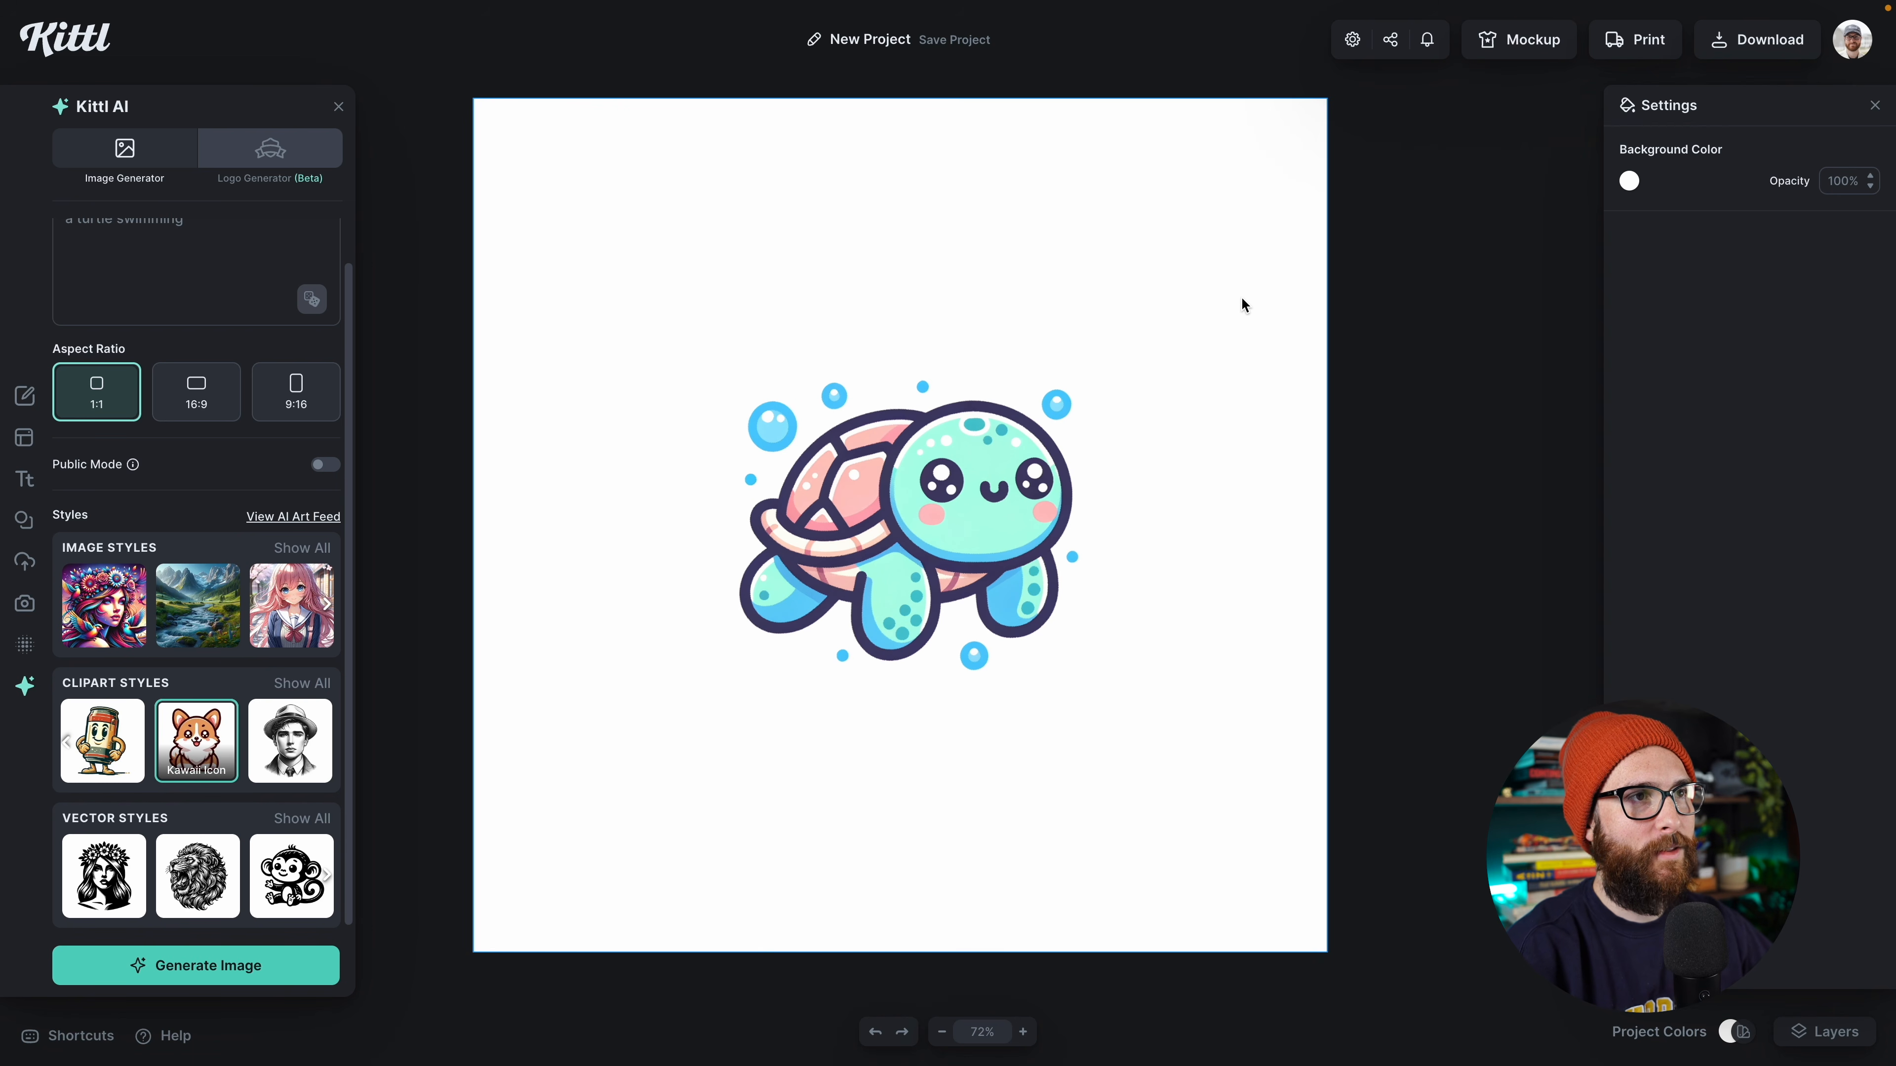
click(1629, 180)
click(1334, 358)
drag(1056, 483, 1097, 474)
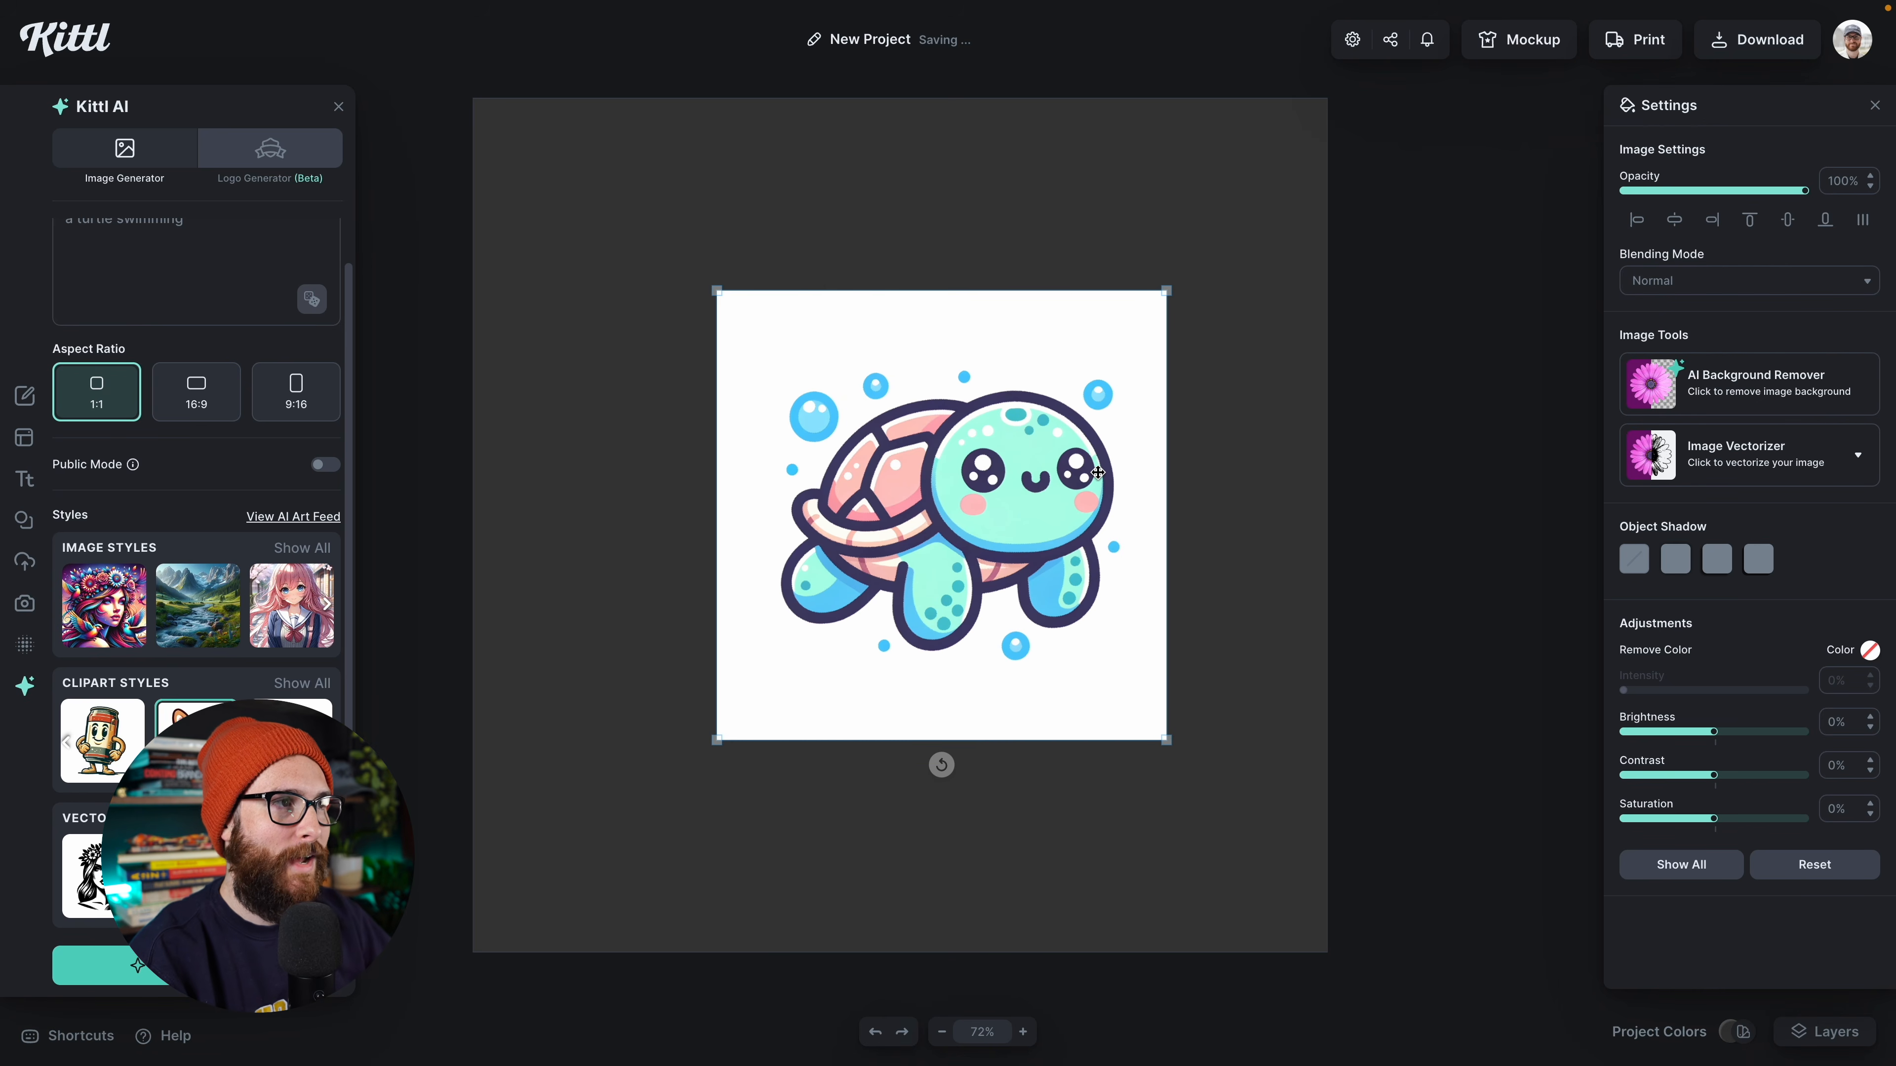
drag(1172, 288, 1203, 252)
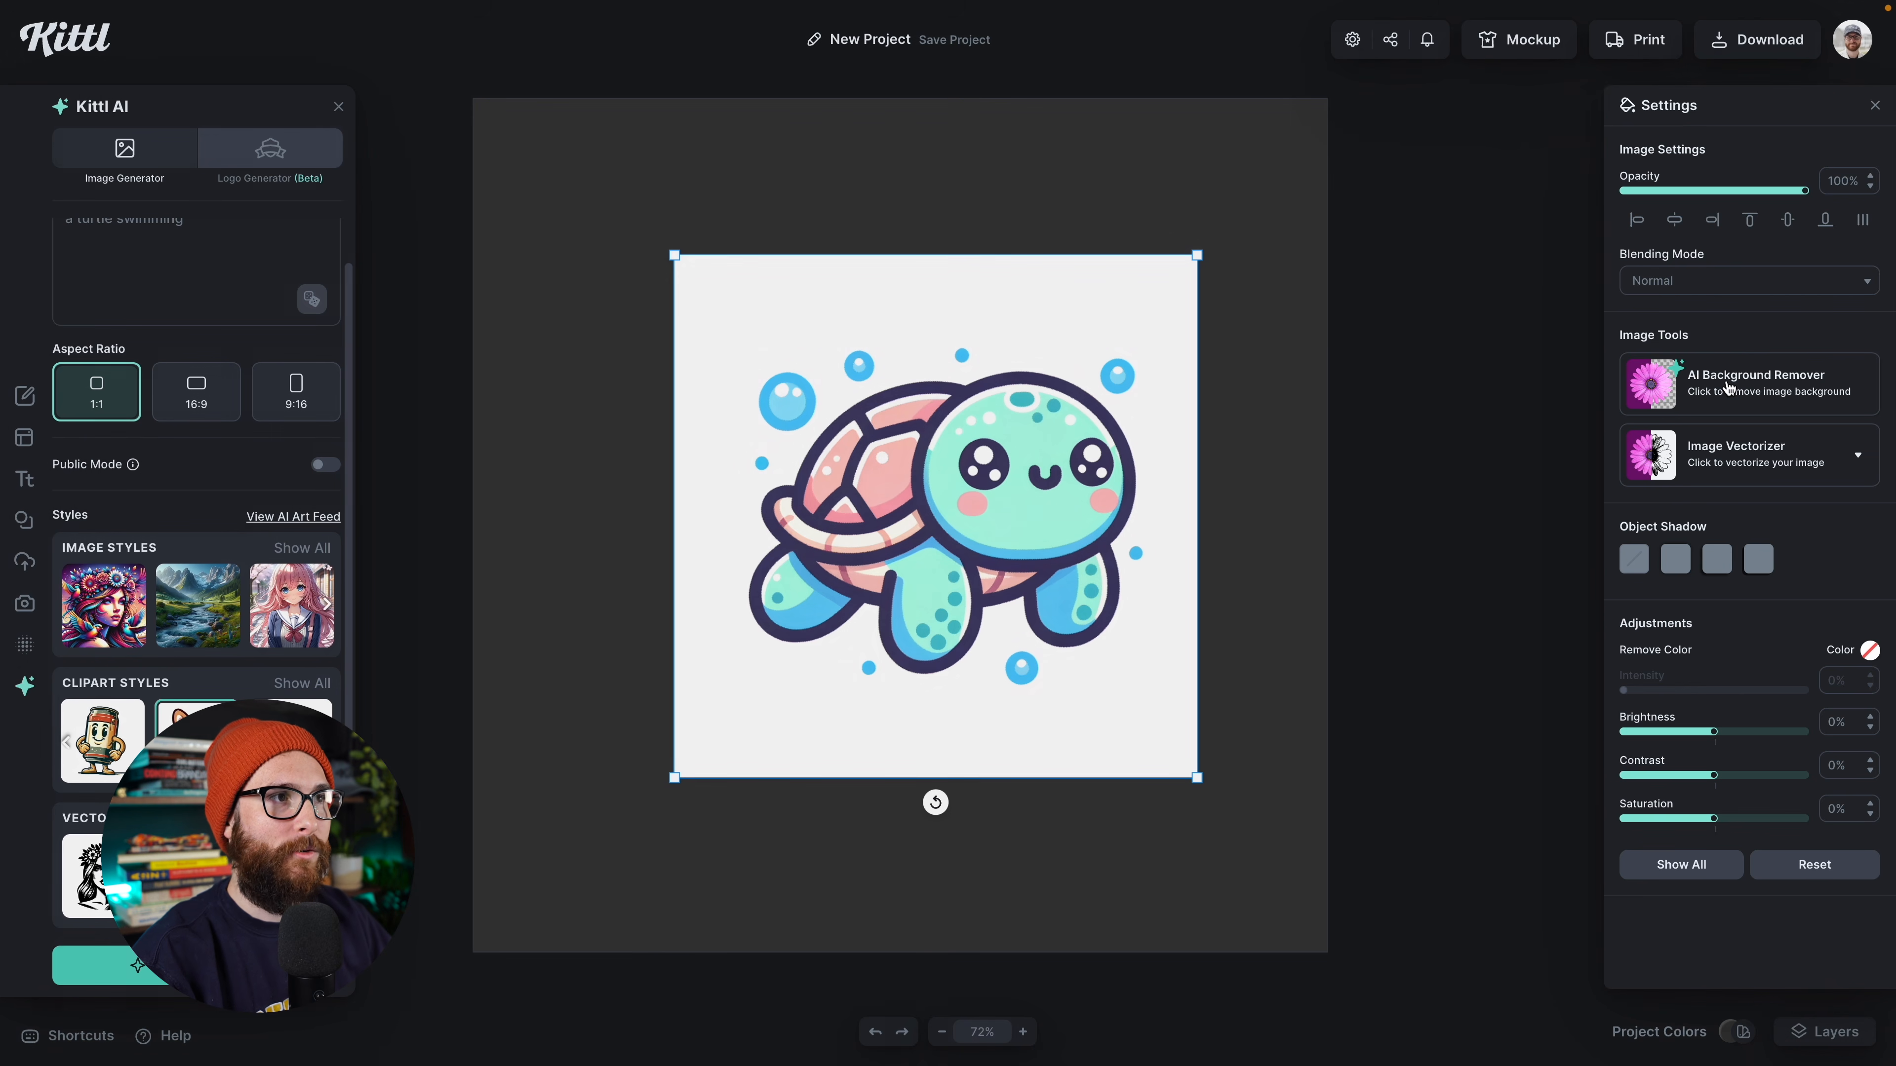
Step: Remove the turtle image's background with the AI Background Remover and set the canvas background to white
click(1754, 393)
click(1316, 358)
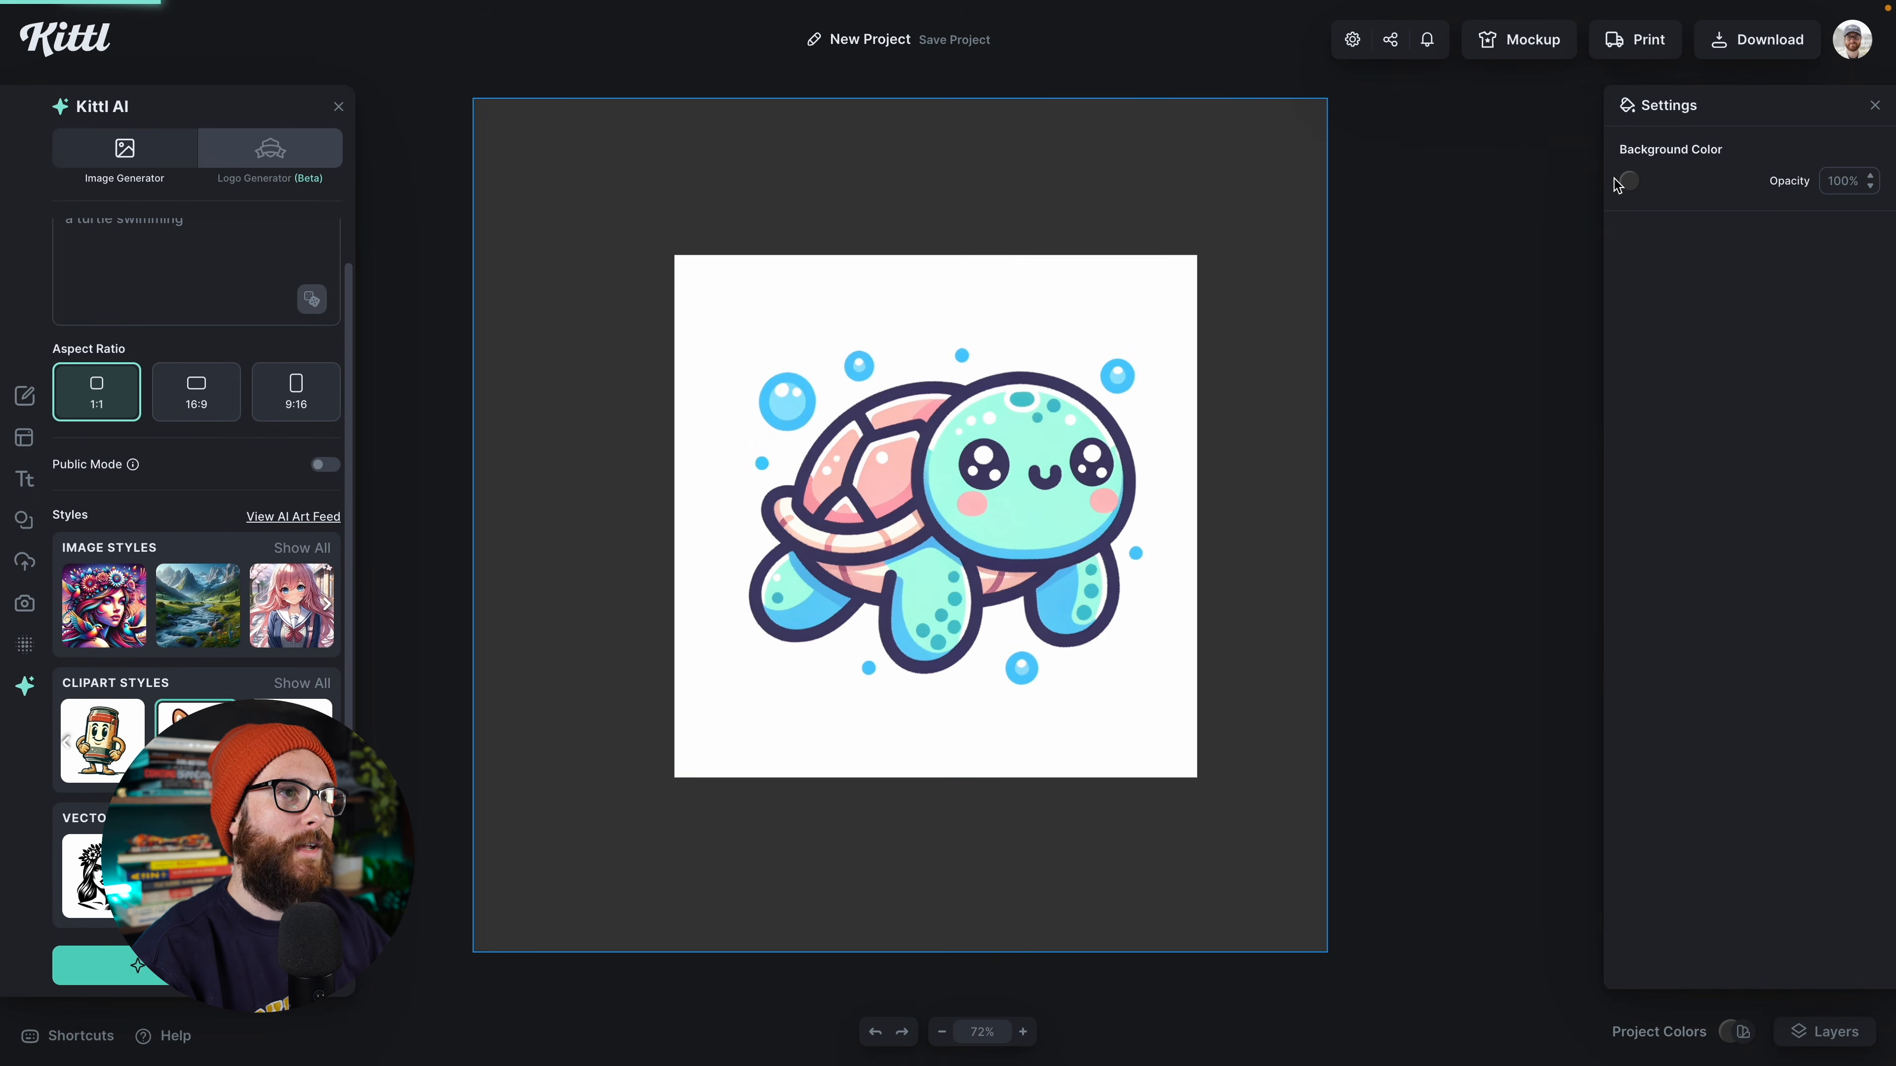
click(1628, 181)
click(1340, 289)
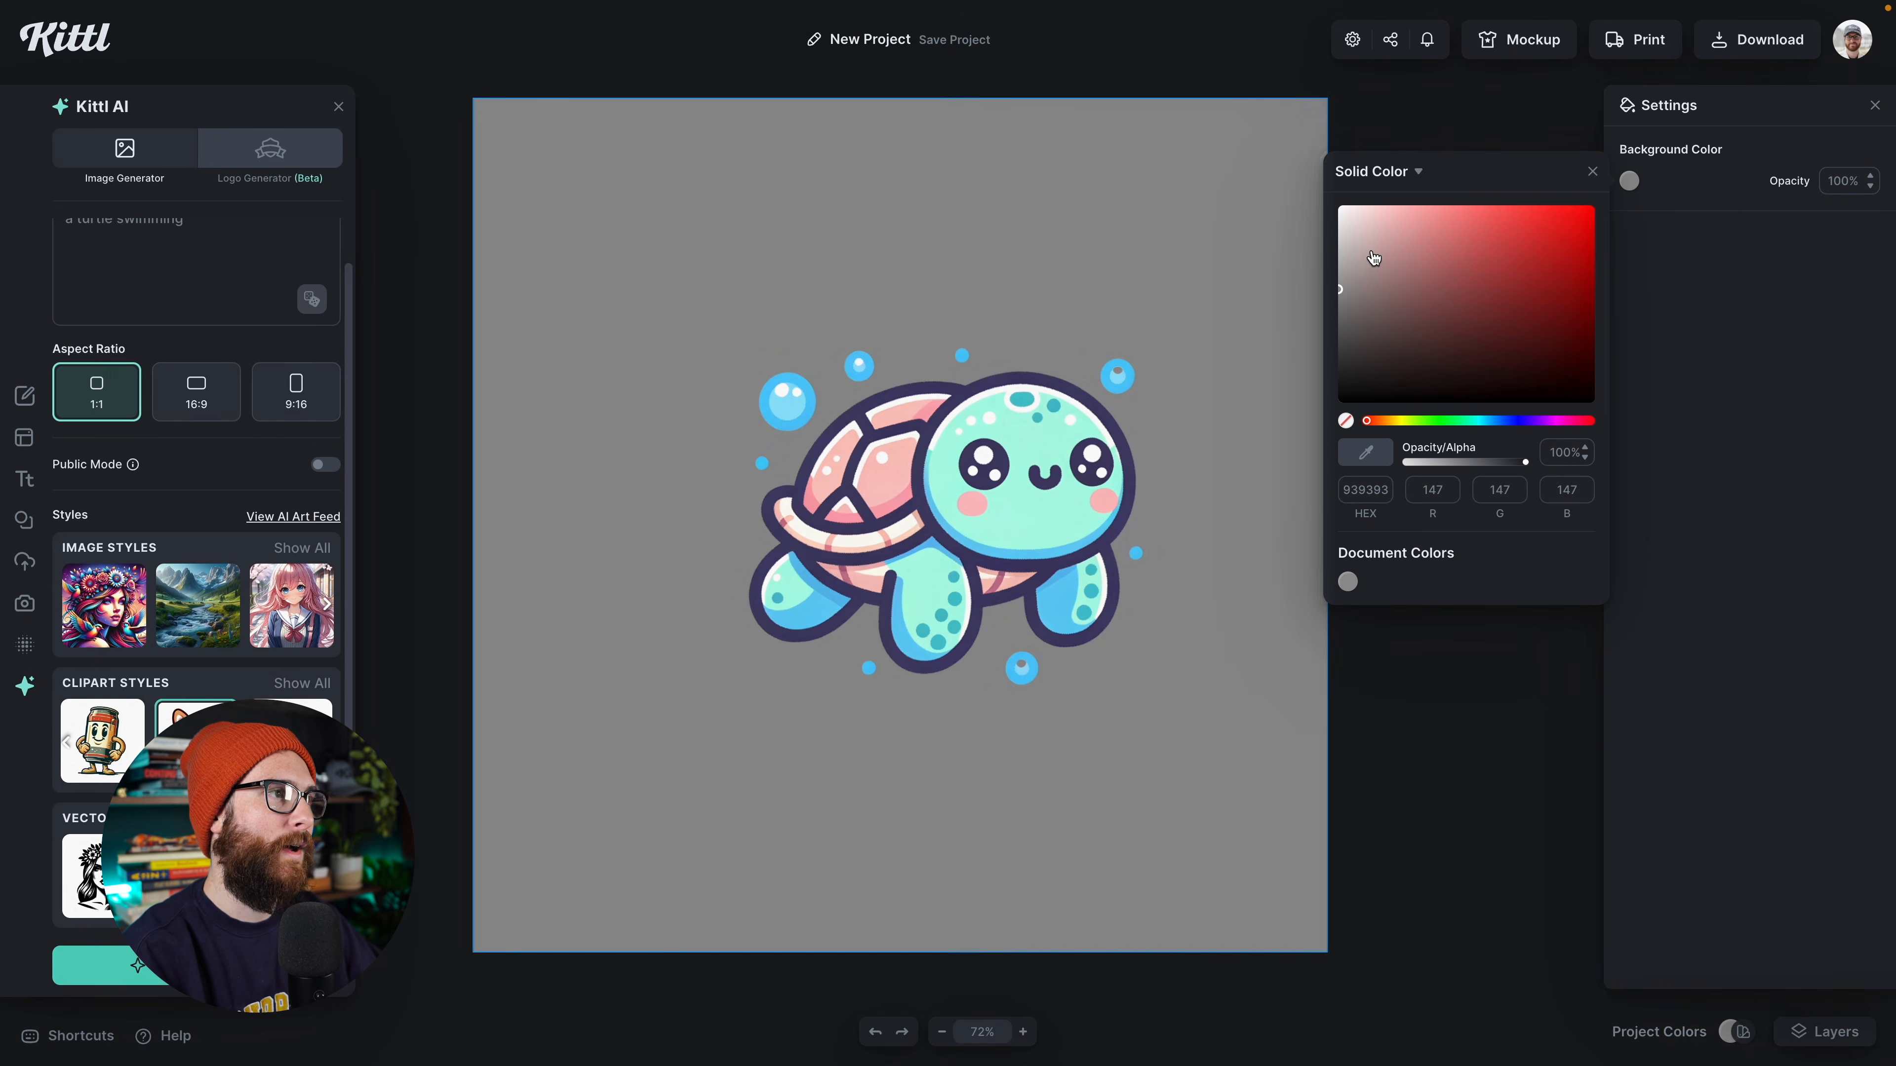
drag(1378, 257, 1251, 158)
Step: Enlarge the turtle cutout to about two thirds of the canvas width and place it slightly above the canvas centre
drag(1036, 532, 1025, 543)
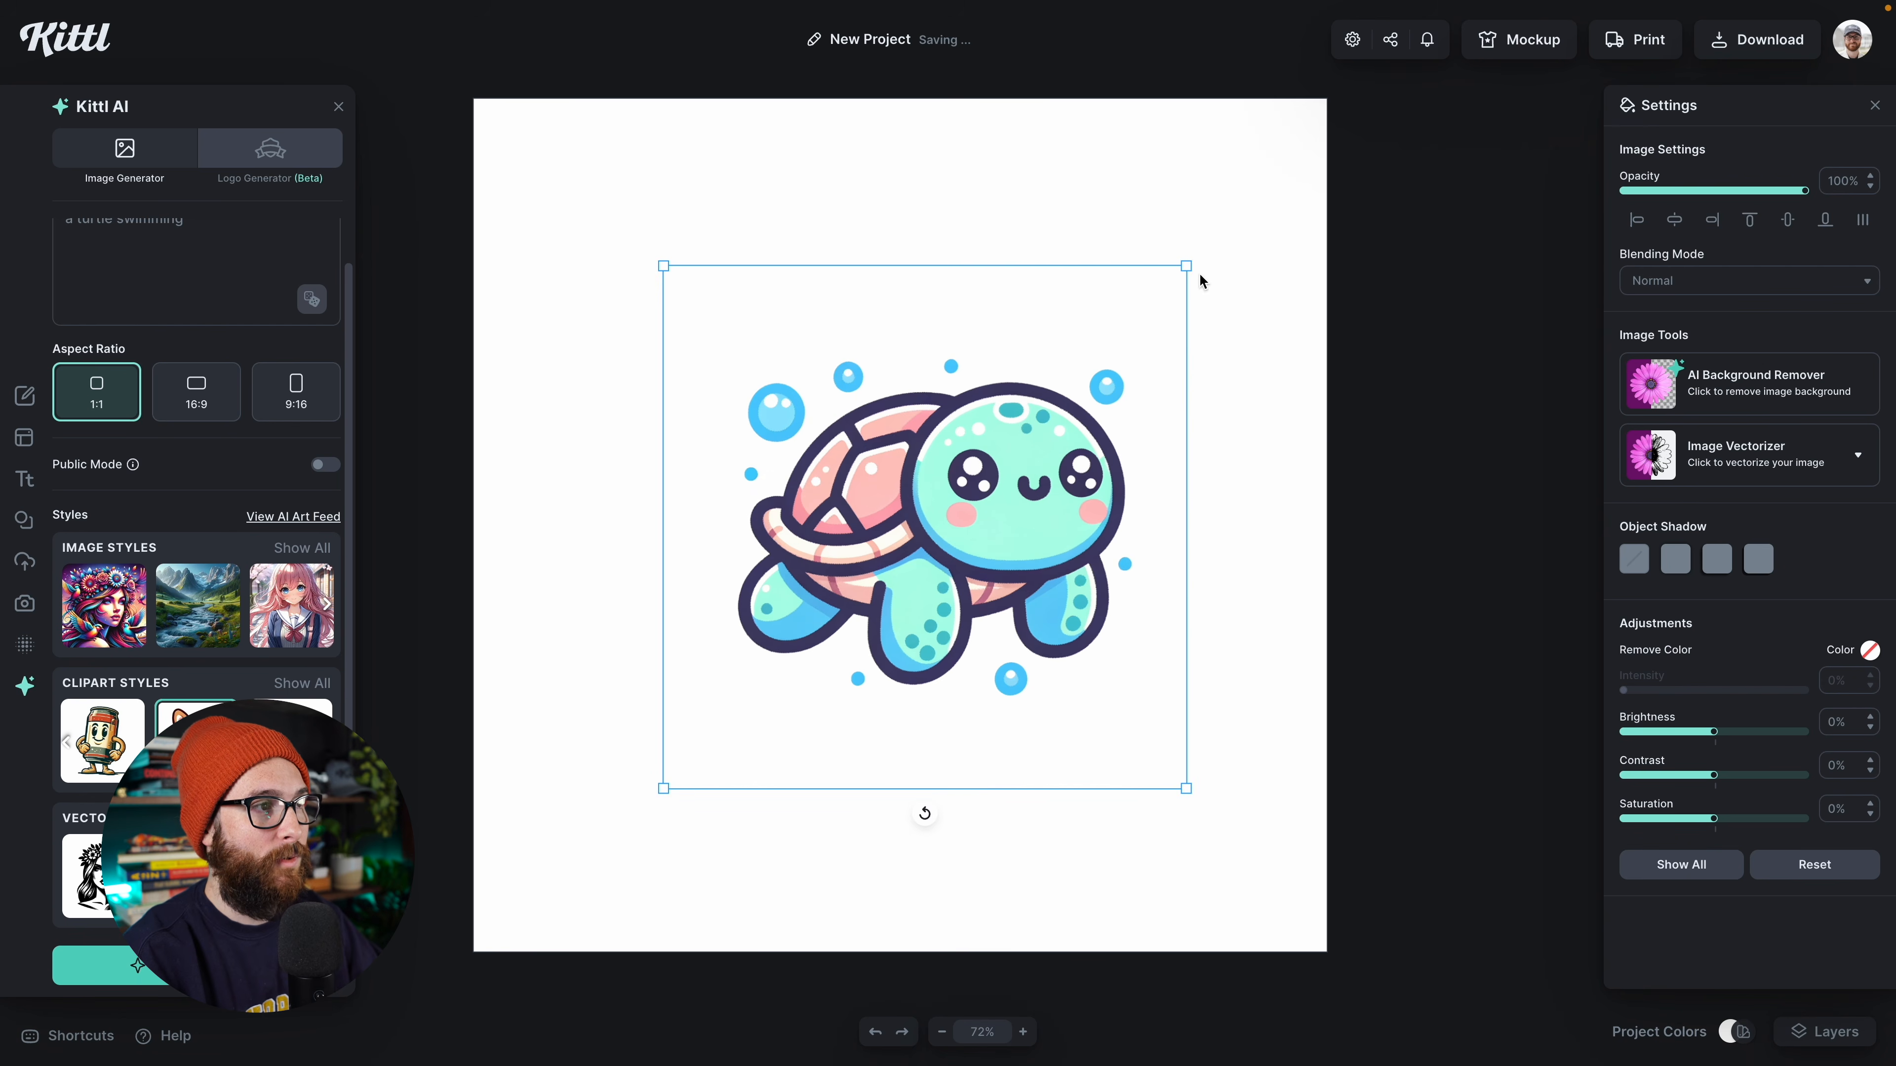
drag(1189, 265, 1217, 237)
drag(1005, 632, 1004, 589)
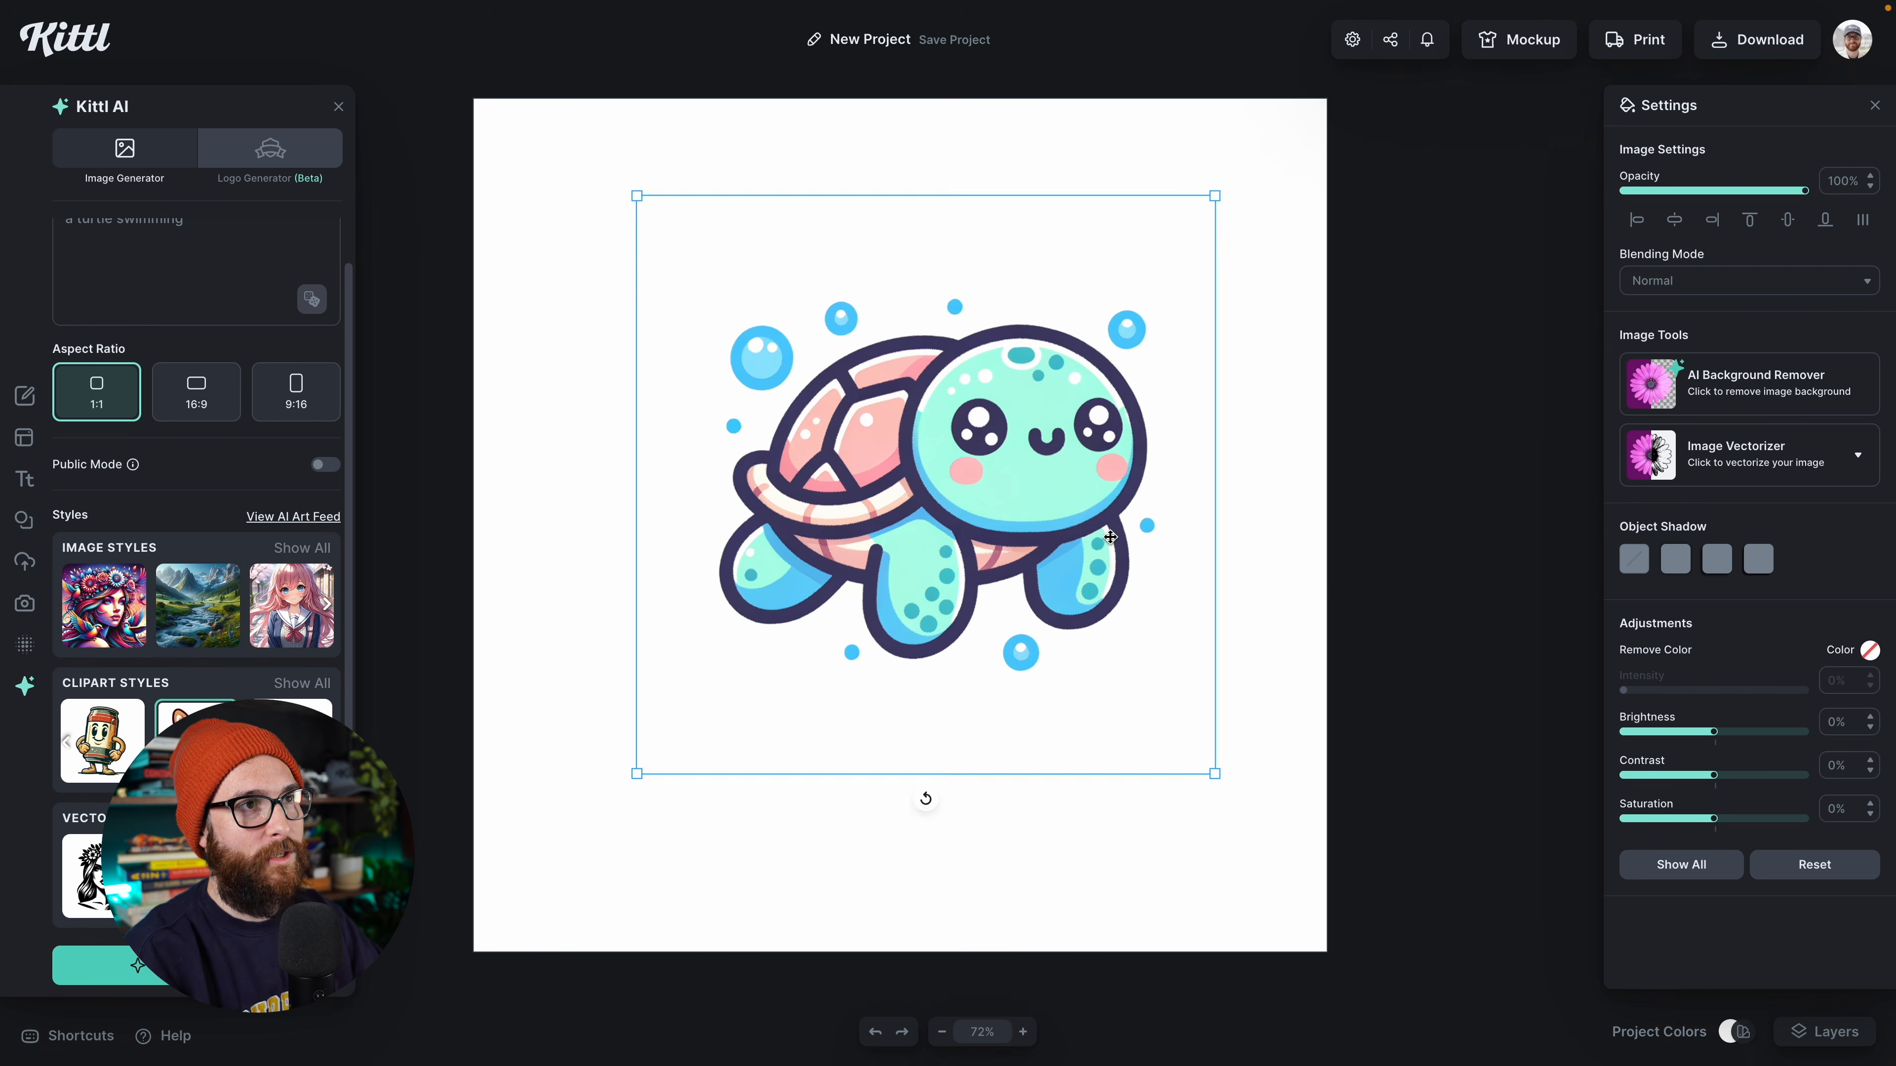
Step: Change the canvas background to a light salmon pink
click(1519, 217)
click(1629, 179)
drag(1489, 347, 1423, 210)
click(1630, 182)
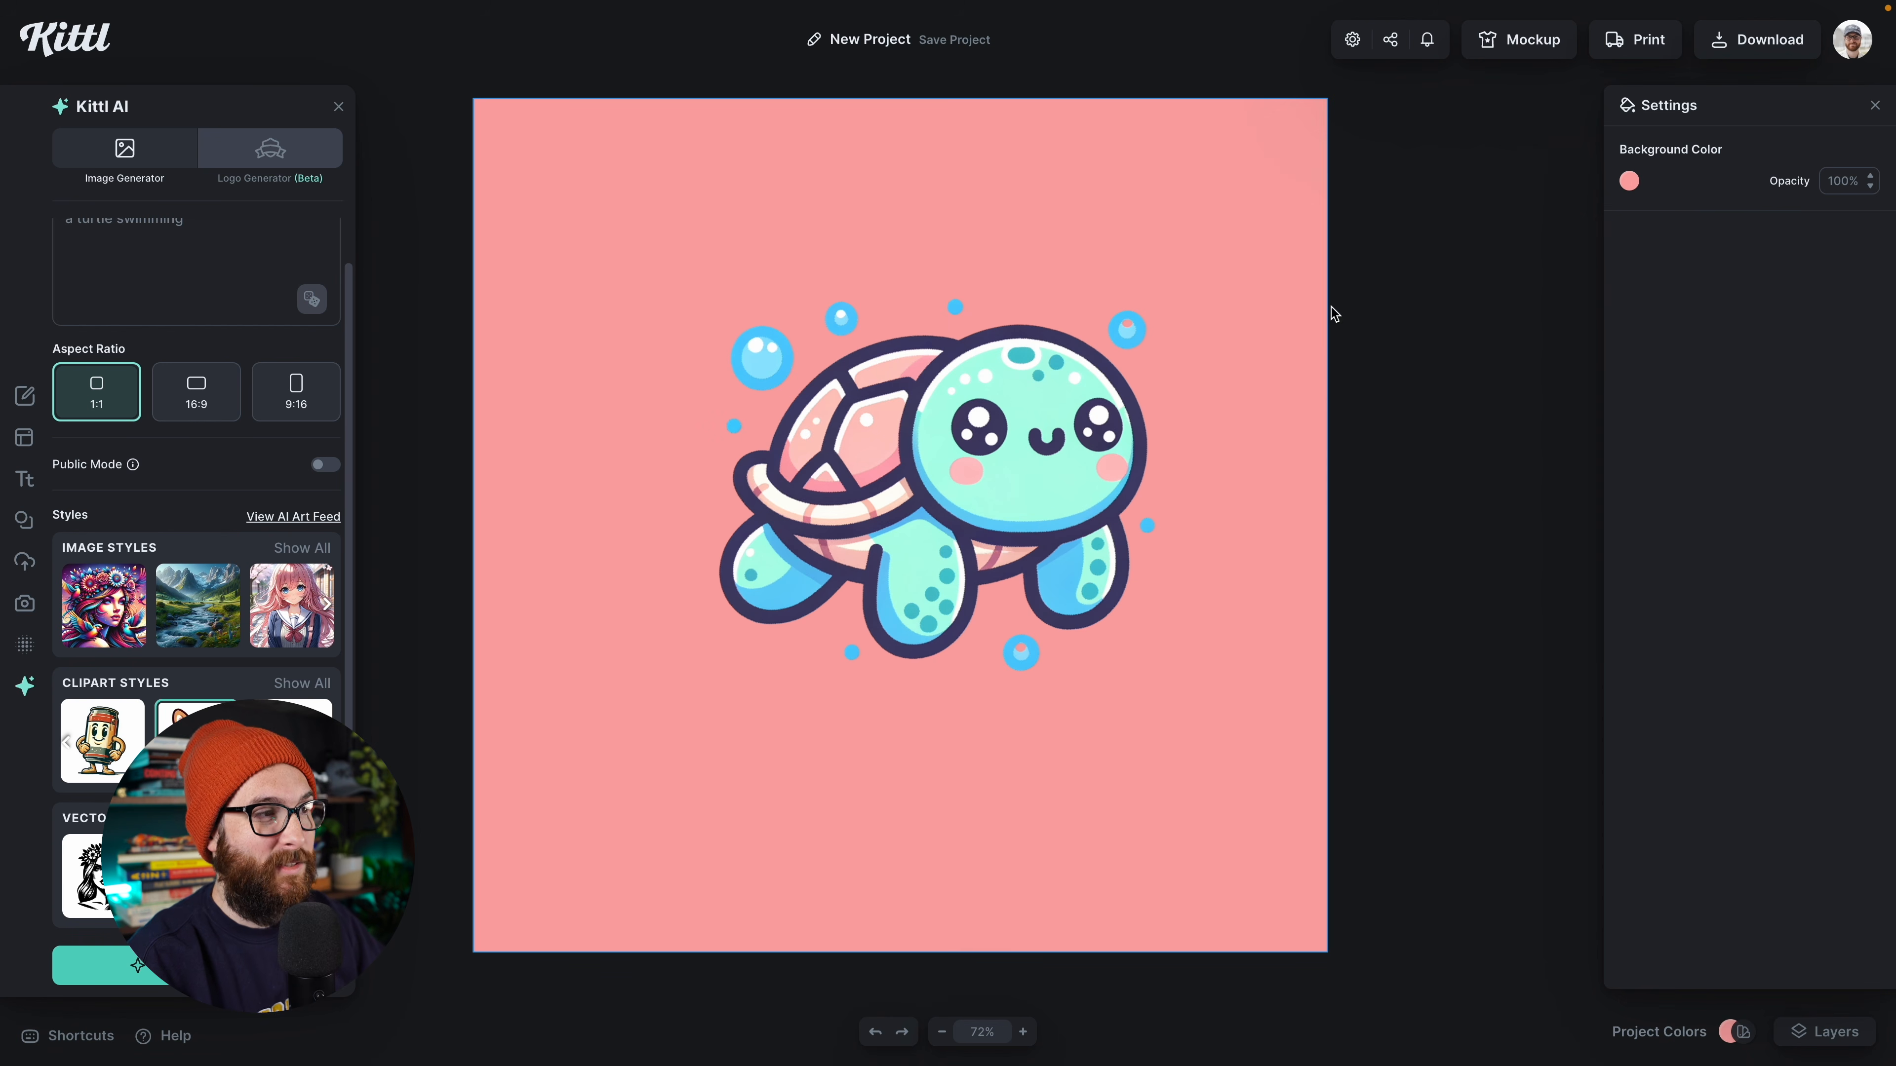